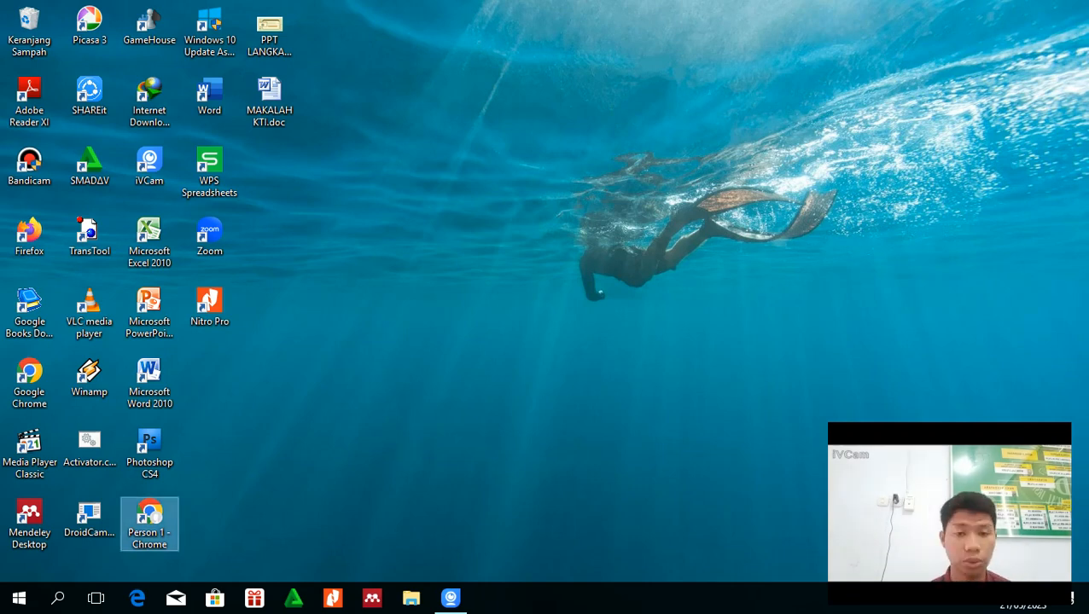
# - Switch to Chrome and open the login page of pascaiainpare.gnomio.com
pyautogui.doubleClick(150, 522)
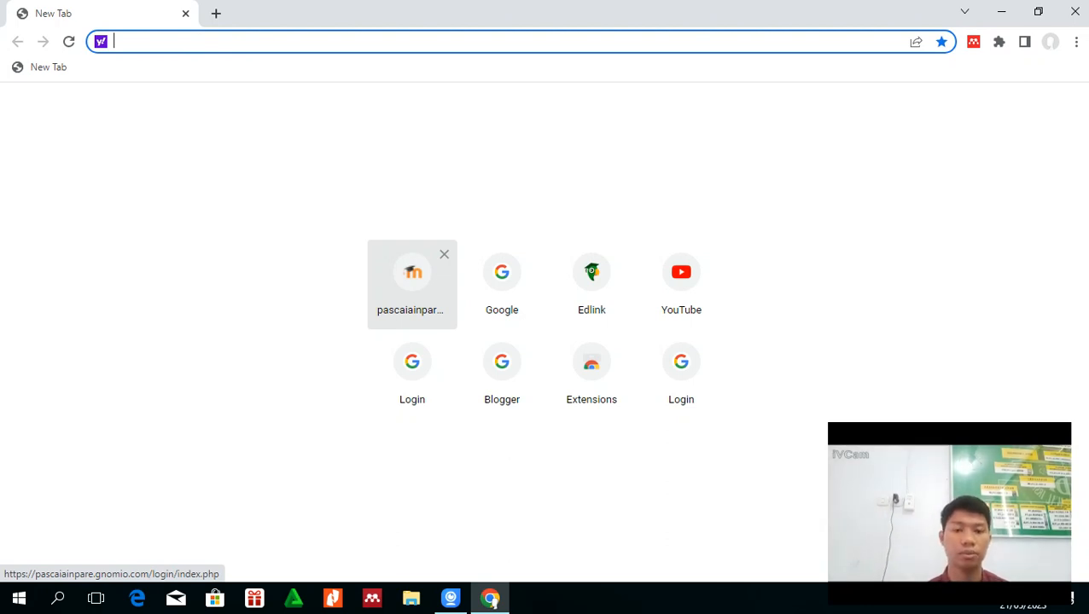
pyautogui.click(412, 282)
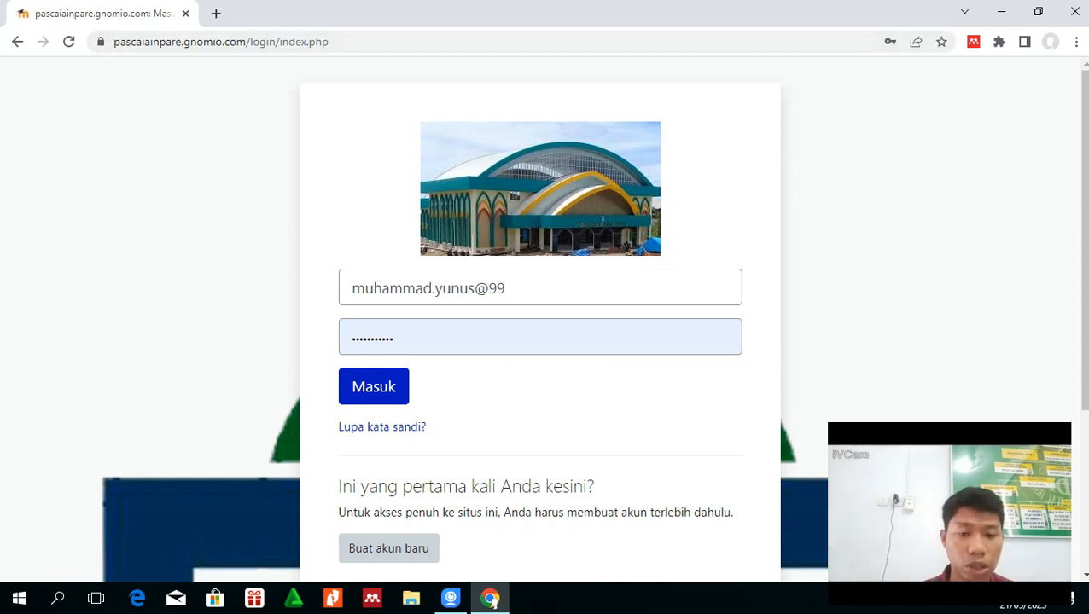
pyautogui.hotkey('ctrl', 'l')
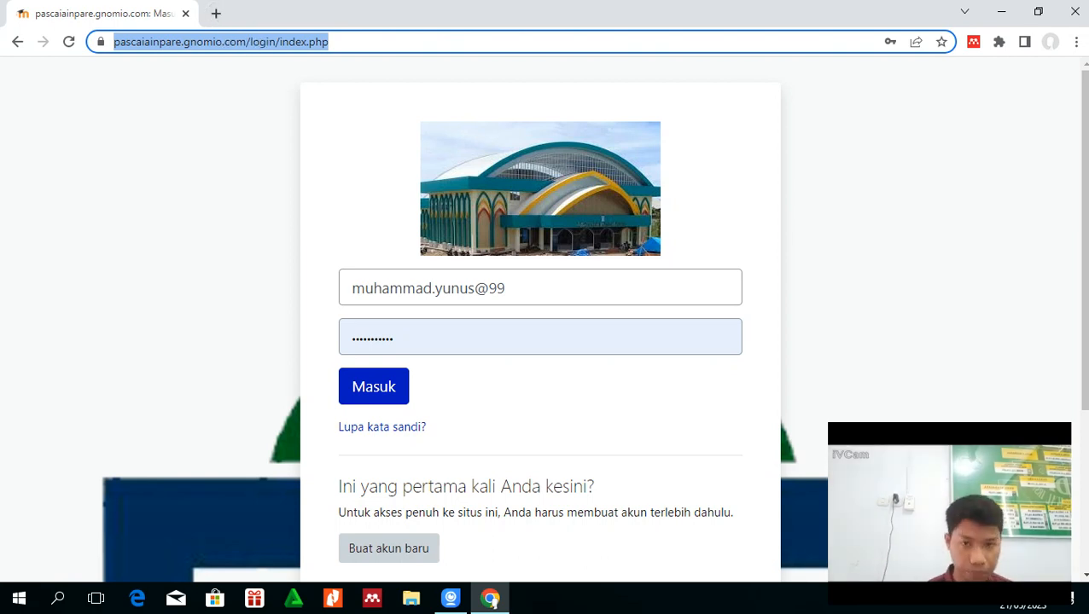
pyautogui.click(196, 196)
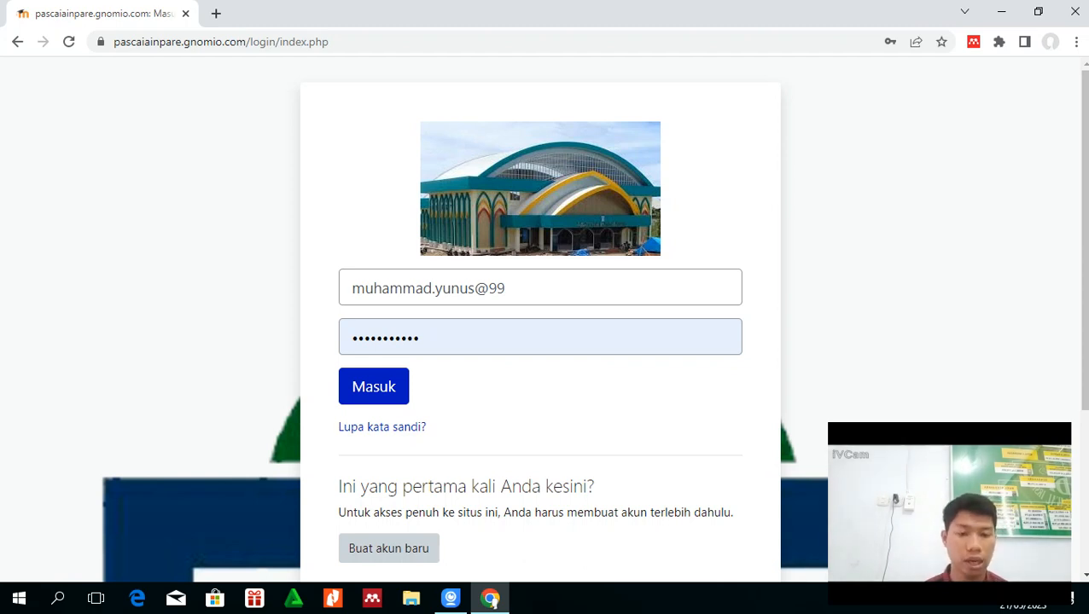
# - Log in to the learning site with the prefilled username and password
pyautogui.click(465, 287)
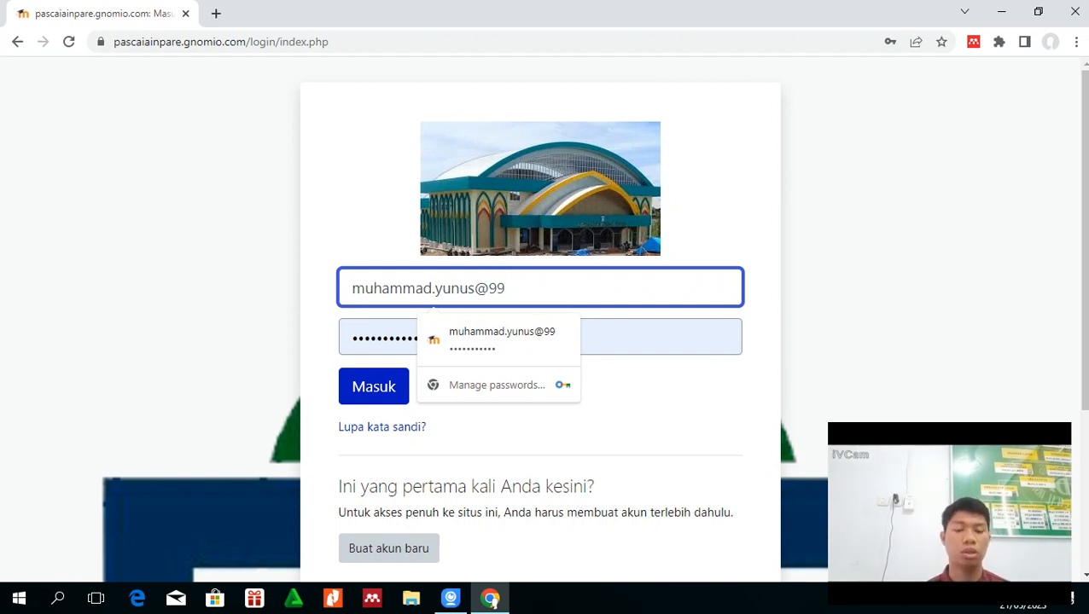
pyautogui.click(649, 402)
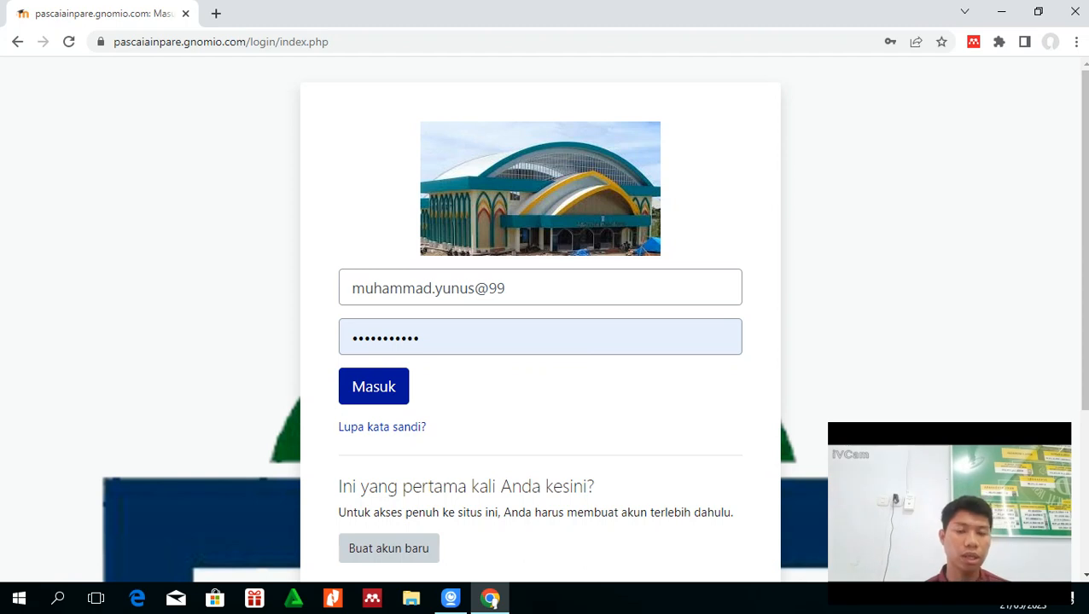
pyautogui.click(373, 386)
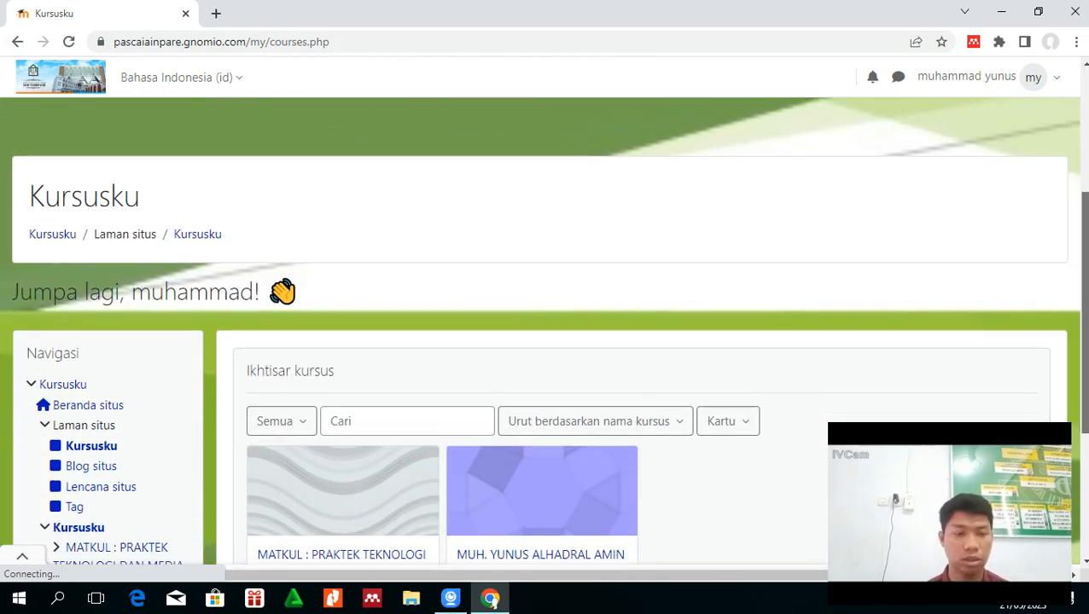
# - Look over the Kursusku page and the options in the account menu, from Profil and Nilai through Keluar
pyautogui.scroll(-2, 543, 331)
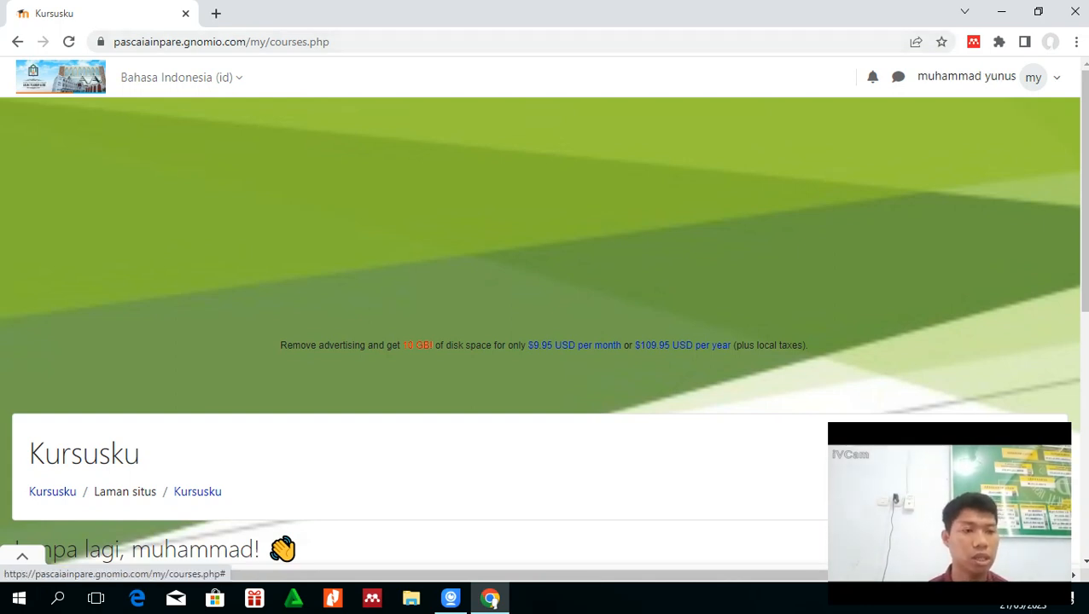
pyautogui.click(1056, 77)
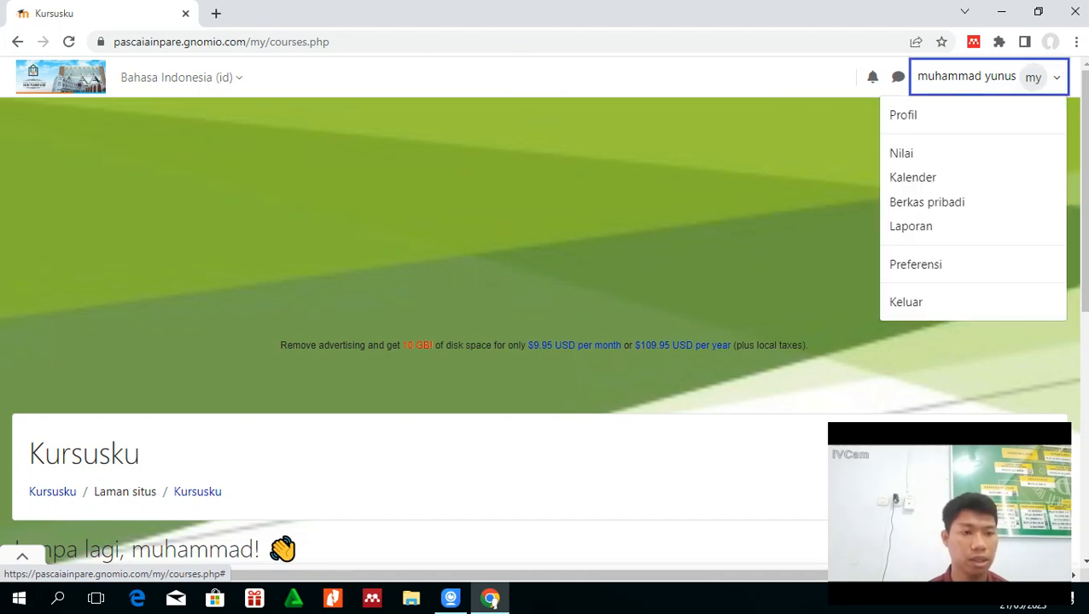
pyautogui.press('Down')
pyautogui.press('Down')
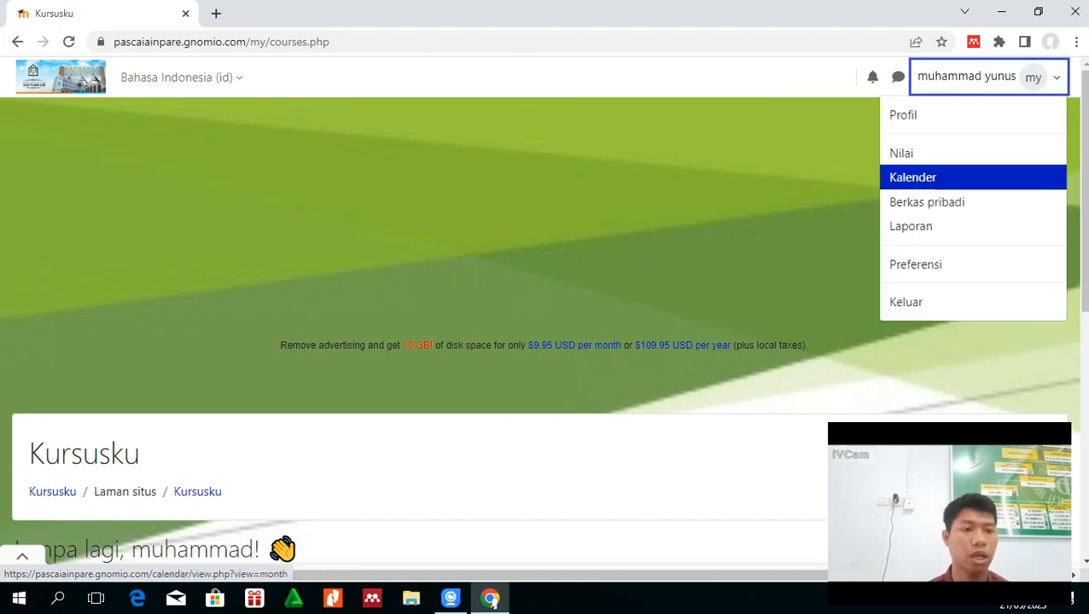
pyautogui.press('Up')
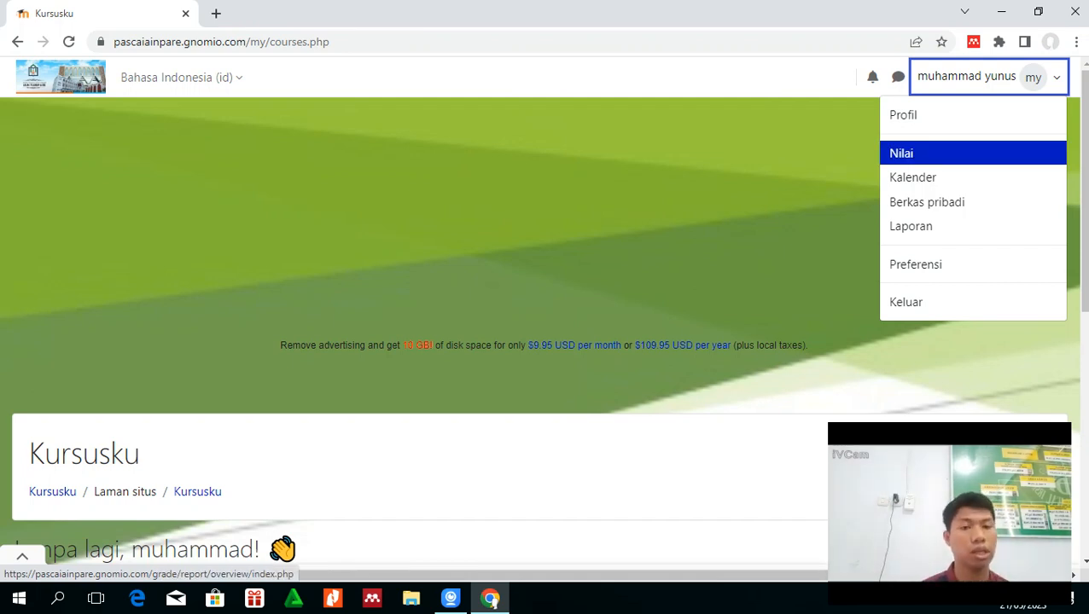
pyautogui.press('Down')
pyautogui.press('Down')
pyautogui.press('Down')
pyautogui.press('Down')
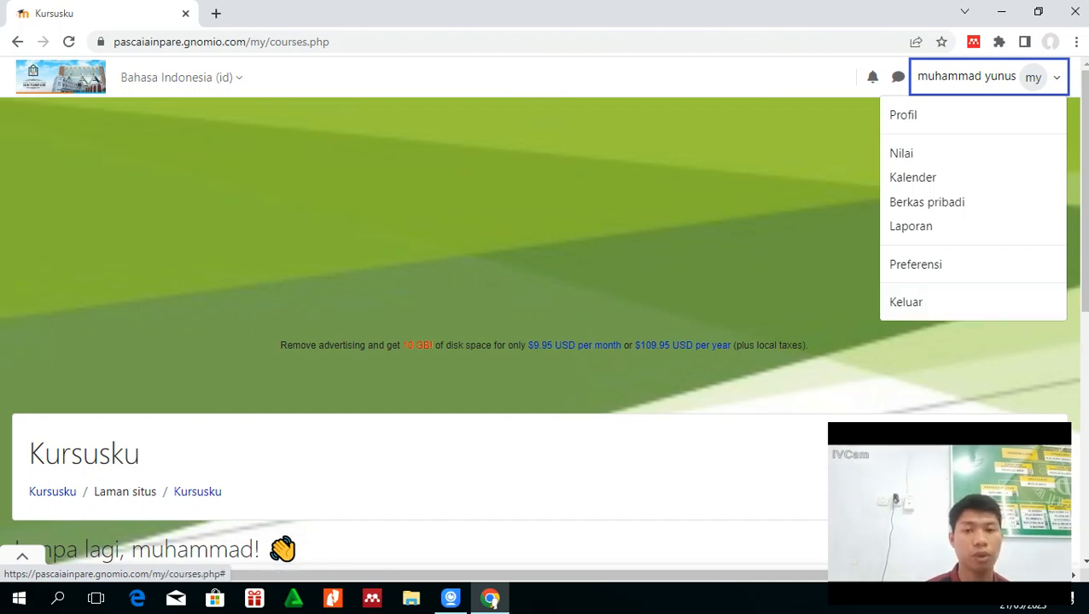
pyautogui.click(768, 153)
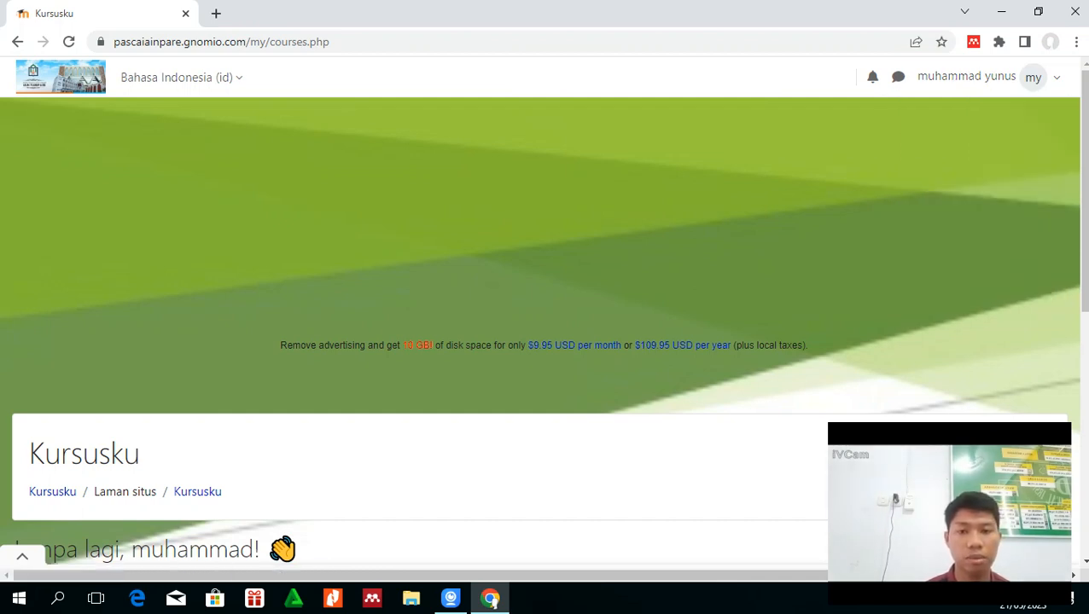
# - Set the site language to Bahasa Indonesia (id) and open the course MATKUL : PRAKTEK TEKNOLOGI DAN MEDIA PEMBELAJARAN
pyautogui.click(237, 79)
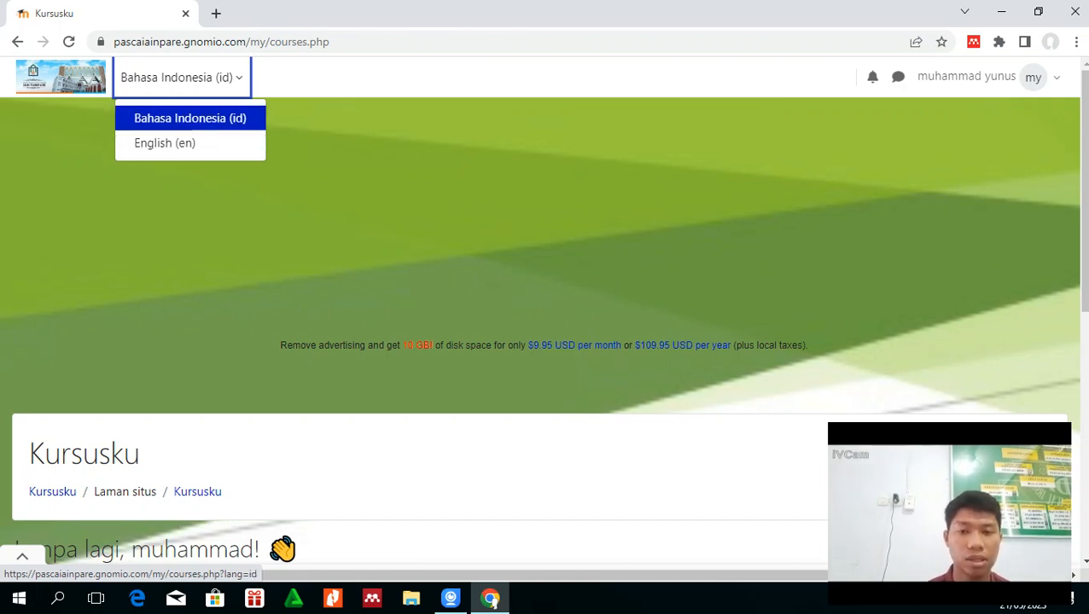
pyautogui.click(189, 118)
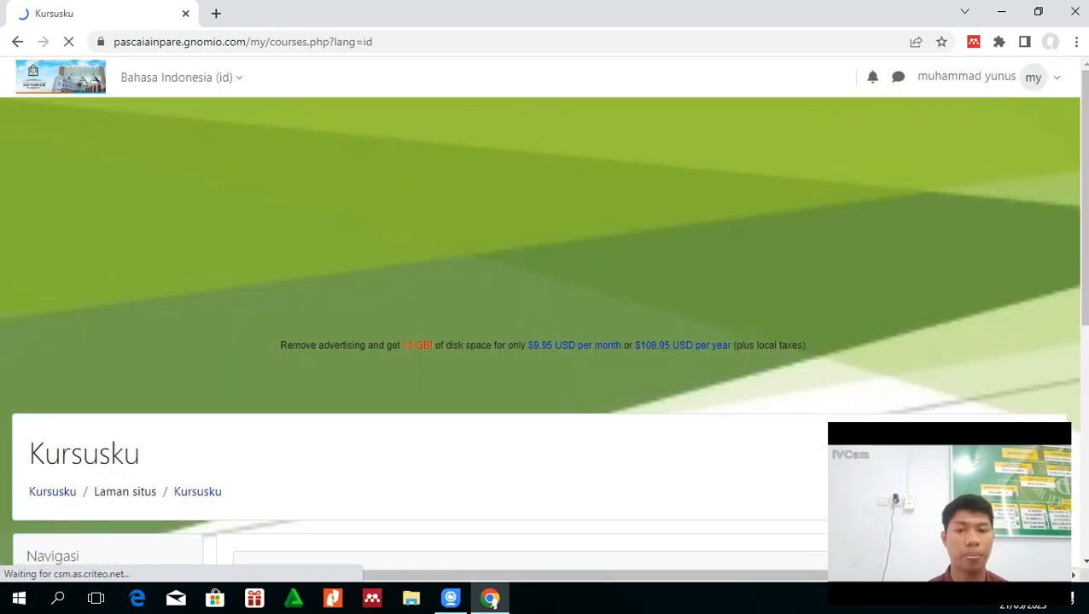
pyautogui.moveTo(1085, 196); pyautogui.dragTo(1084, 402)
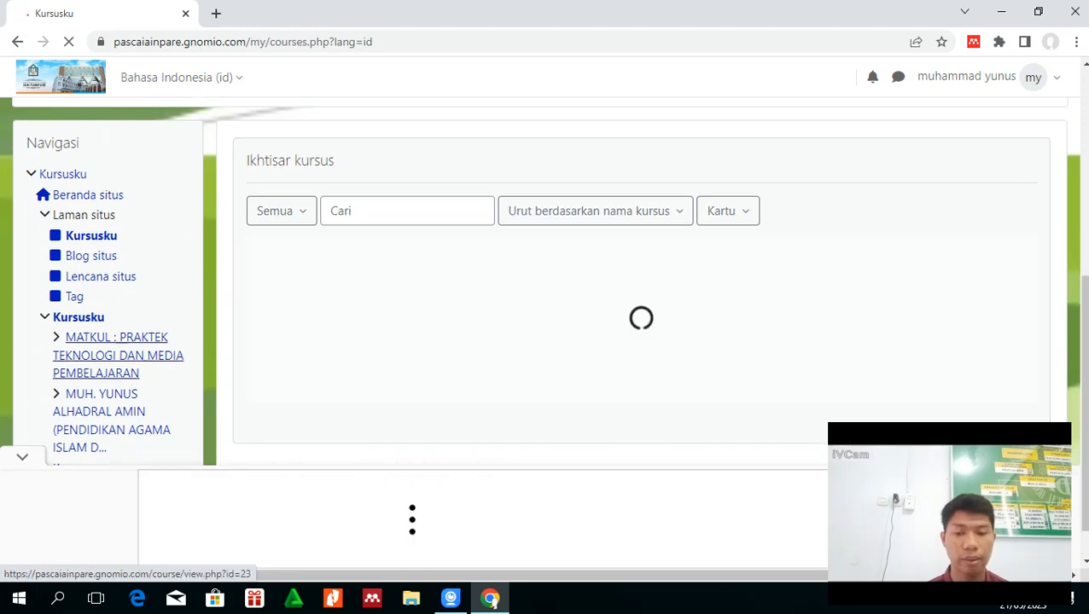
pyautogui.click(116, 338)
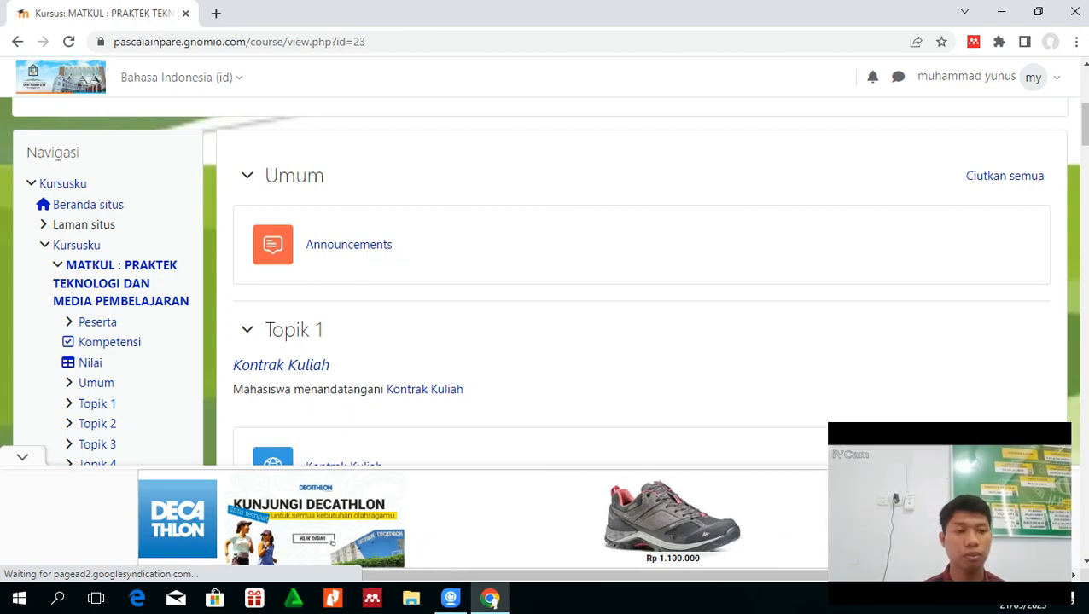
# - Examine the announcements, materials and assignments in the course's Umum section and its first topics
pyautogui.moveTo(1084, 124)
pyautogui.mouseDown()
pyautogui.moveTo(1085, 93)
pyautogui.moveTo(1084, 223)
pyautogui.moveTo(1085, 98)
pyautogui.moveTo(1085, 141)
pyautogui.mouseUp()
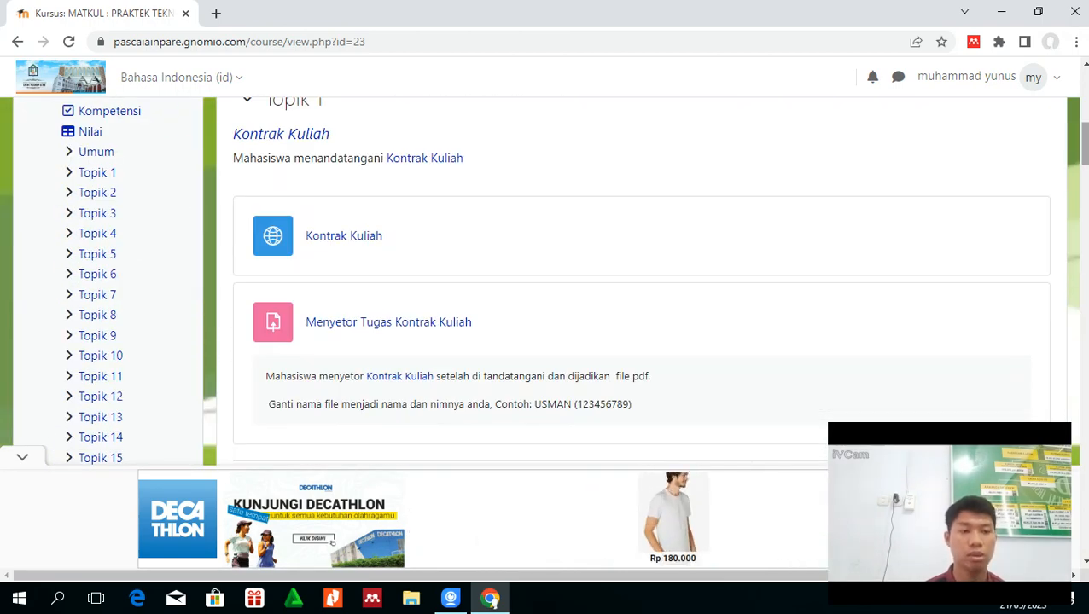
pyautogui.scroll(6, 401, 204)
pyautogui.scroll(-8, 542, 281)
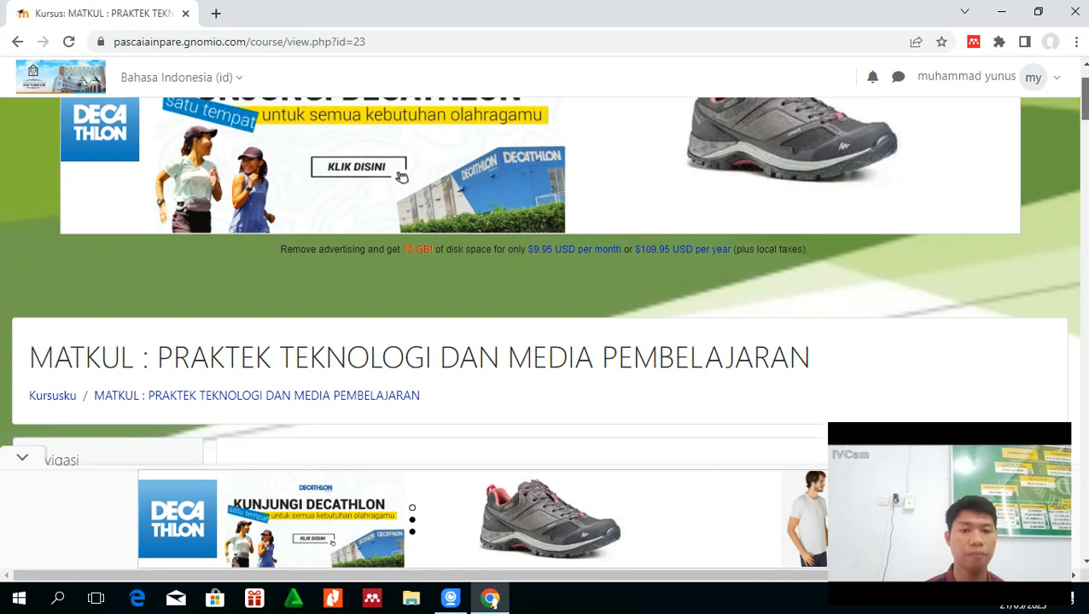
pyautogui.scroll(8, 543, 282)
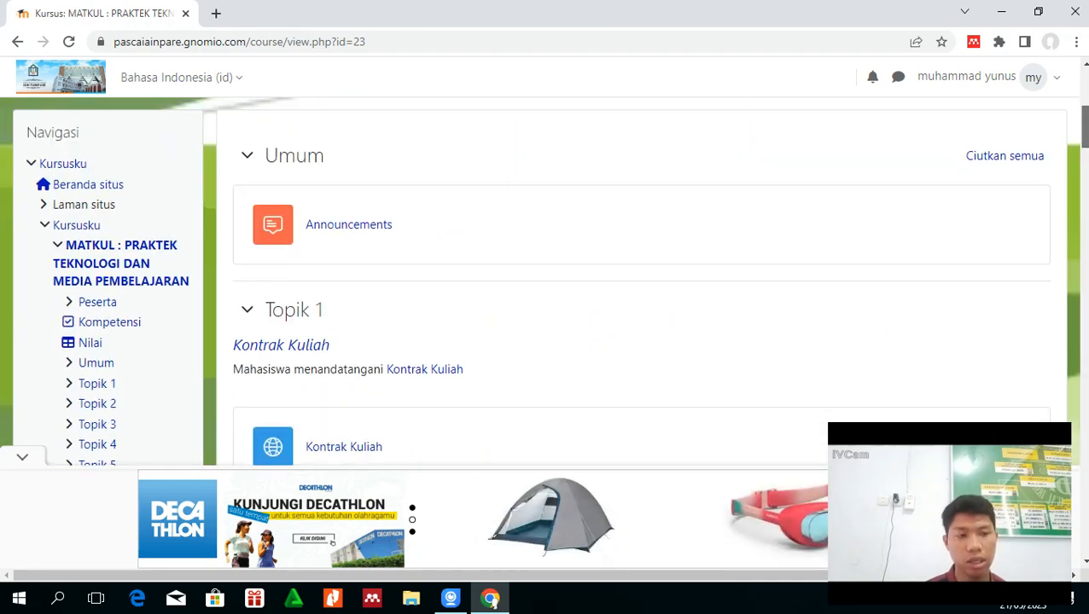
pyautogui.scroll(-5, 542, 282)
pyautogui.scroll(-3, 542, 282)
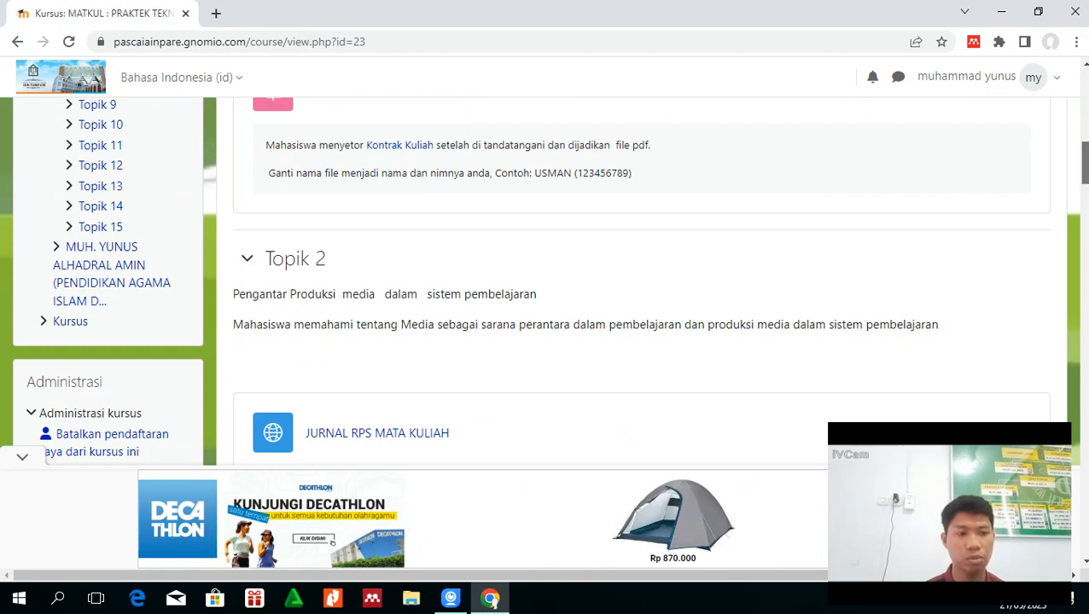
pyautogui.scroll(-10, 543, 281)
pyautogui.scroll(-3, 543, 281)
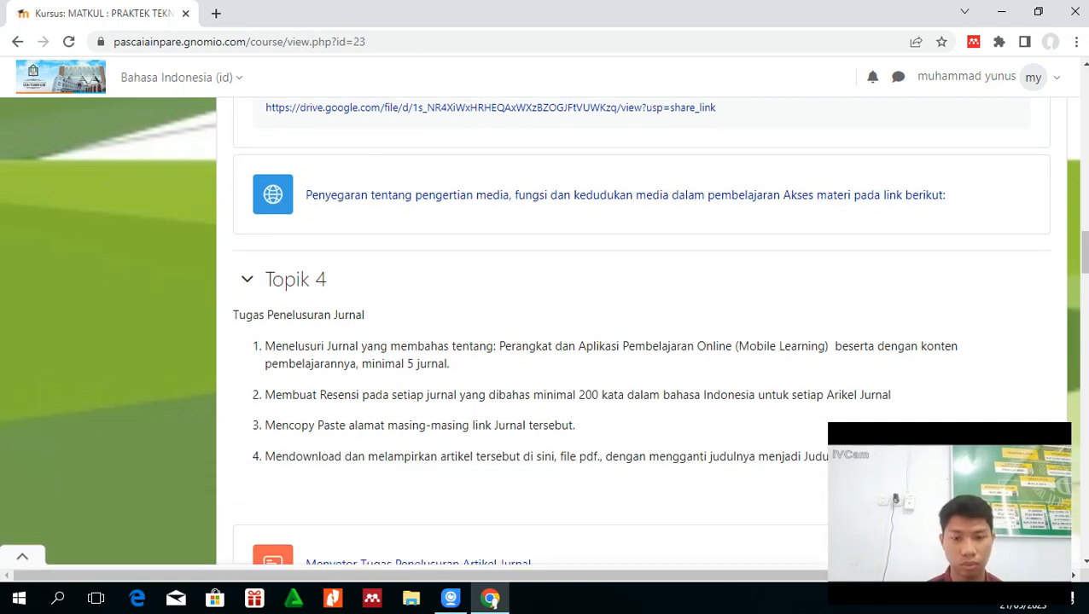
pyautogui.scroll(10, 538, 328)
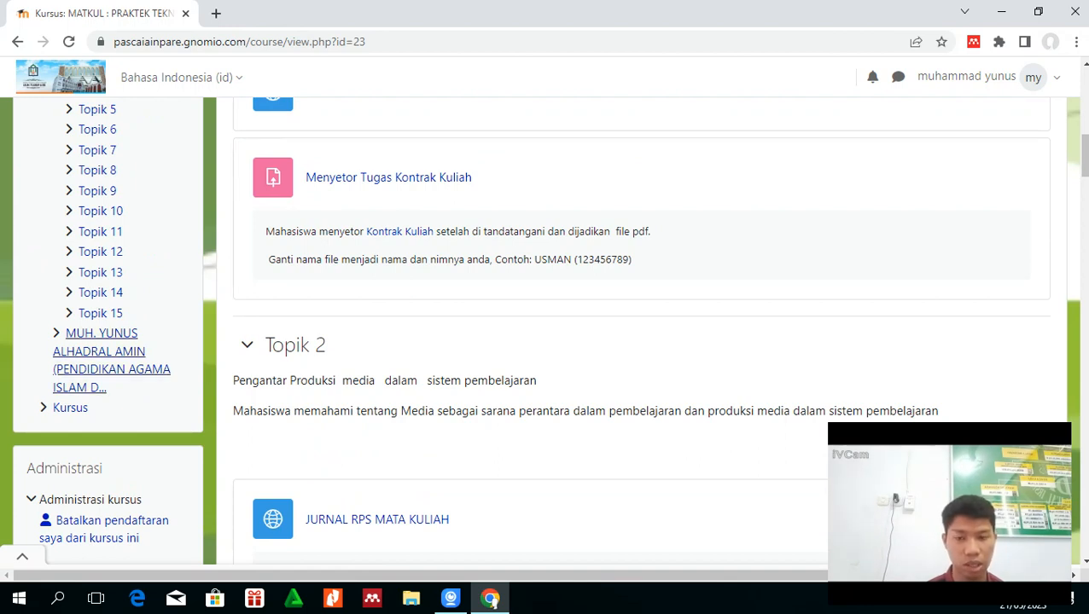
# - Open the PENDIDIKAN AGAMA ISLAM DAN BUDI PEKERTI course and go to its first two meeting sections
pyautogui.click(48, 360)
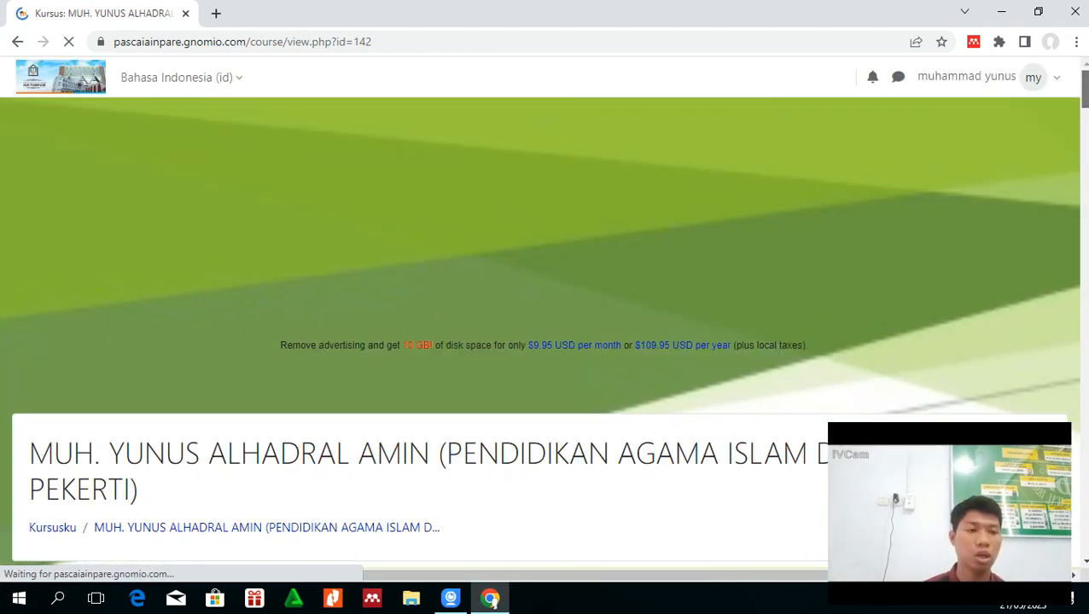
pyautogui.moveTo(1085, 88); pyautogui.dragTo(1085, 123)
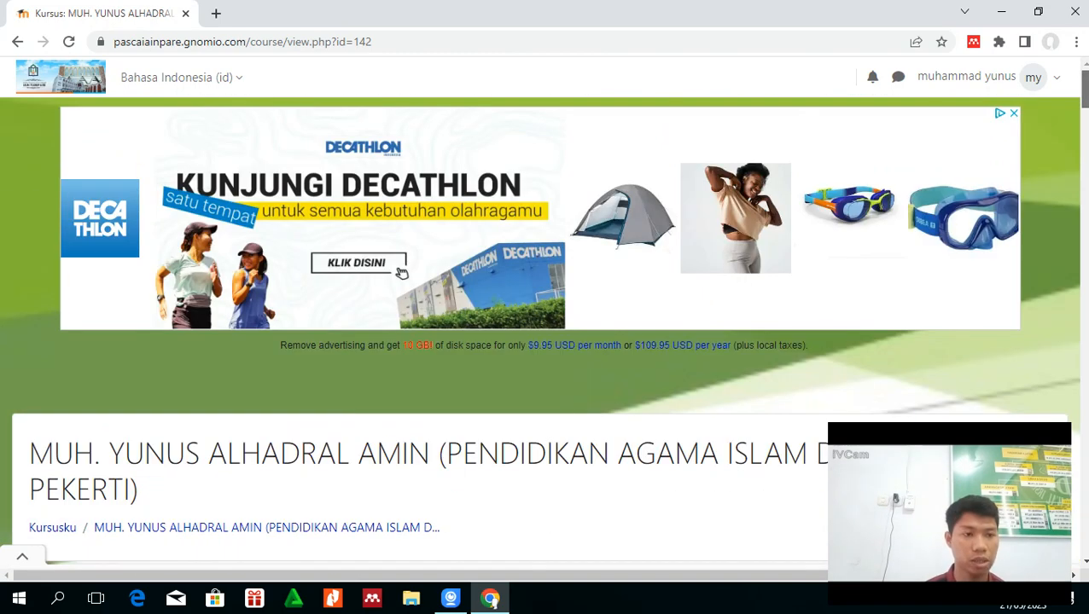
pyautogui.scroll(-5, 401, 174)
pyautogui.scroll(2, 546, 333)
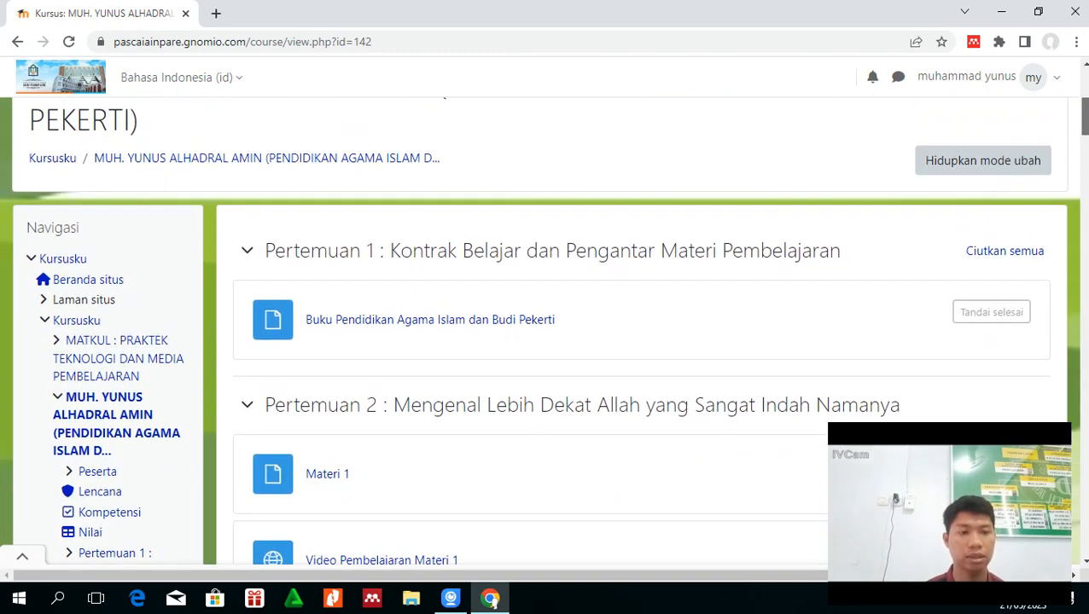
pyautogui.scroll(-2, 546, 333)
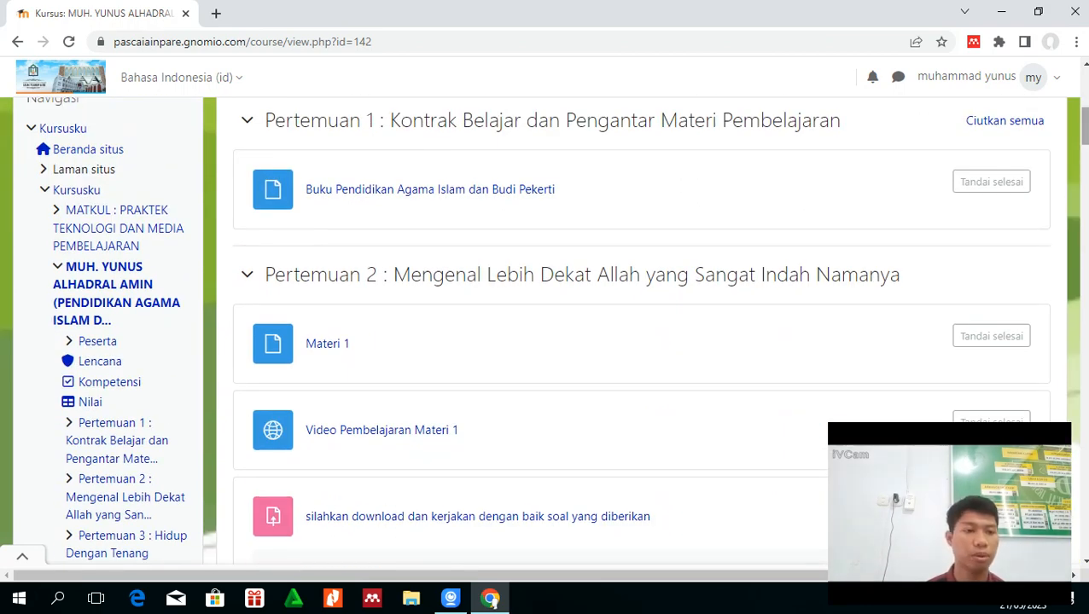
# - Examine the course's meeting sections from Pertemuan 2 through Pertemuan 16, including their materials, learning videos, assignments and the UTS and UAS exams
pyautogui.scroll(-20, 640, 333)
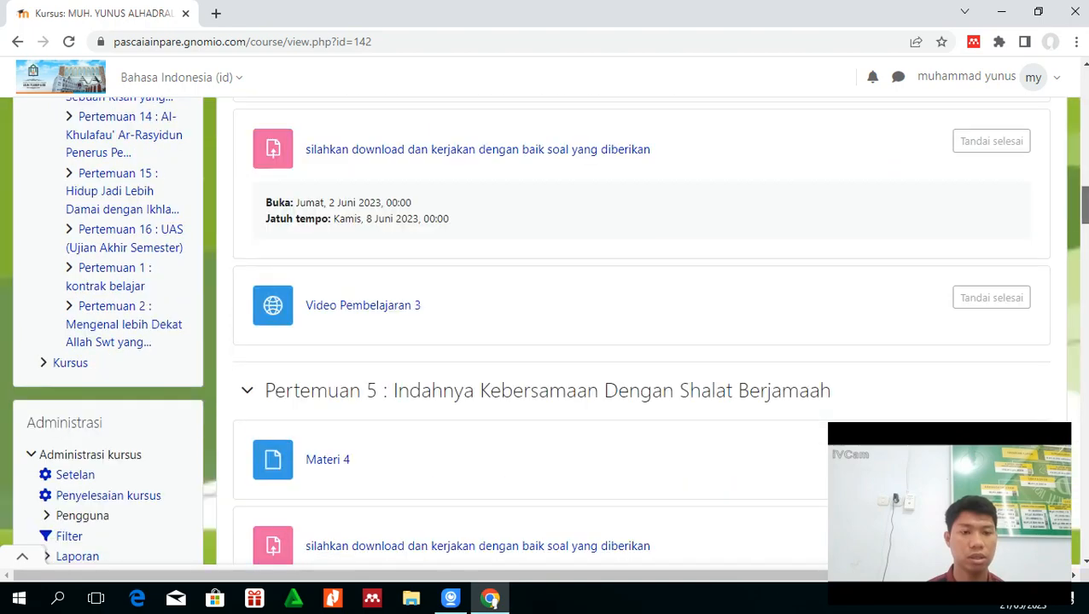
pyautogui.scroll(-2, 640, 333)
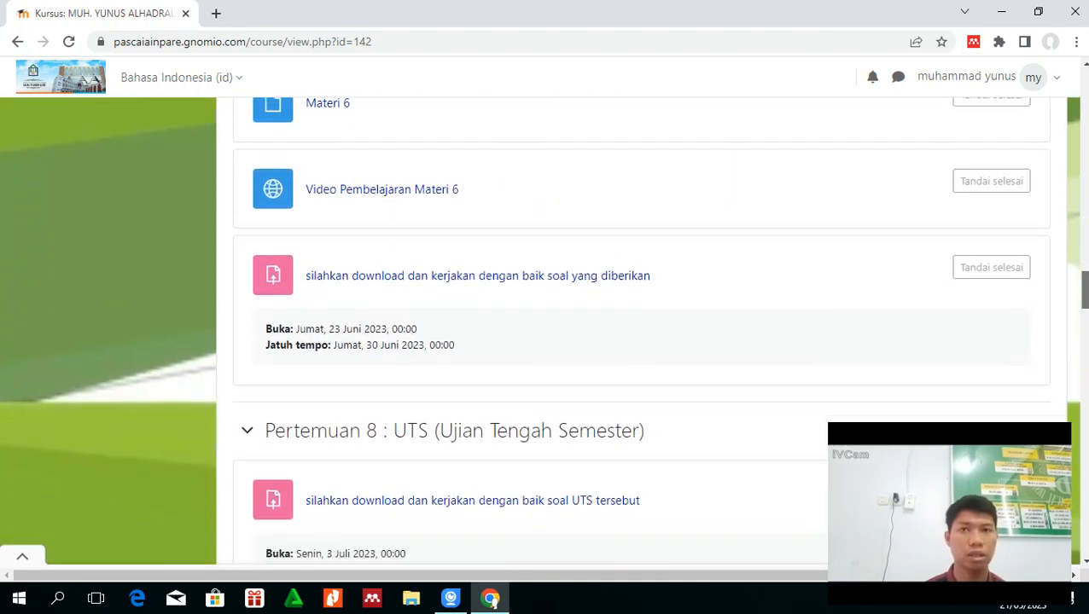
pyautogui.scroll(1, 640, 332)
pyautogui.scroll(8, 640, 333)
pyautogui.scroll(-20, 640, 333)
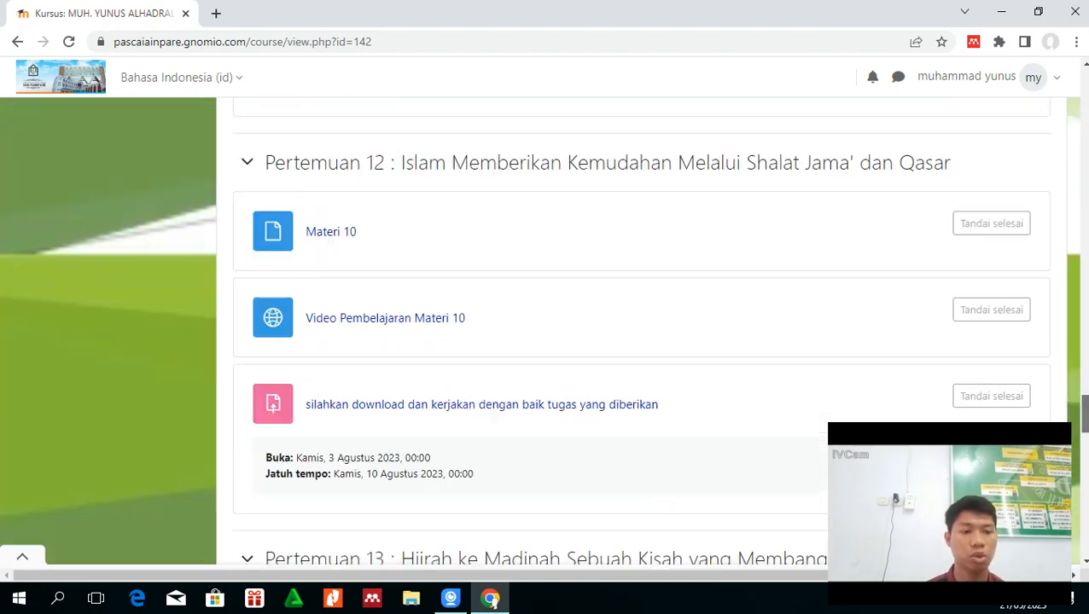
pyautogui.scroll(-10, 640, 333)
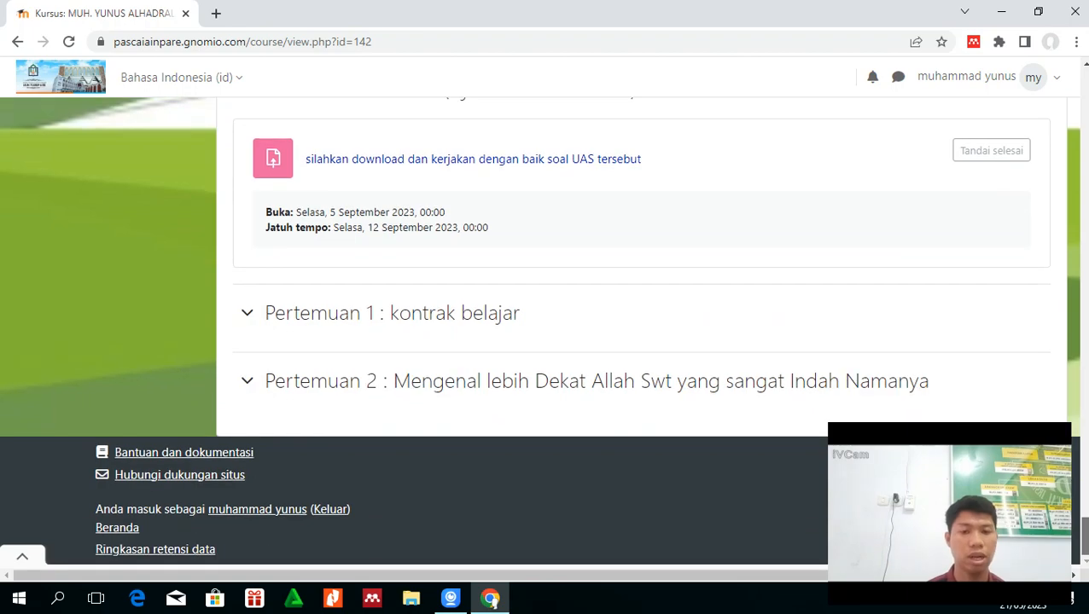
pyautogui.scroll(20, 640, 332)
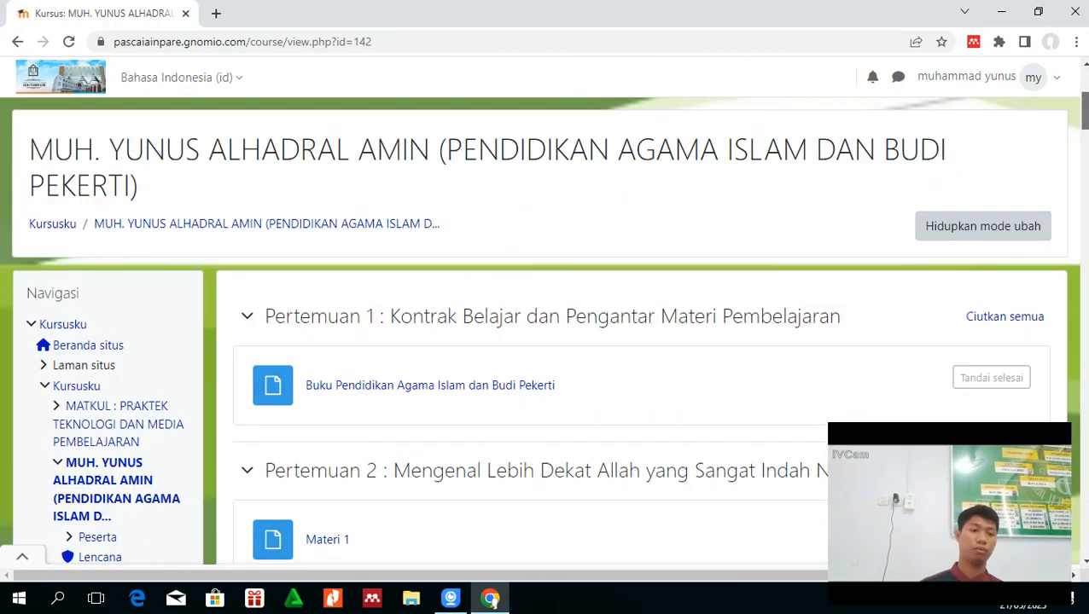
pyautogui.scroll(-15, 640, 333)
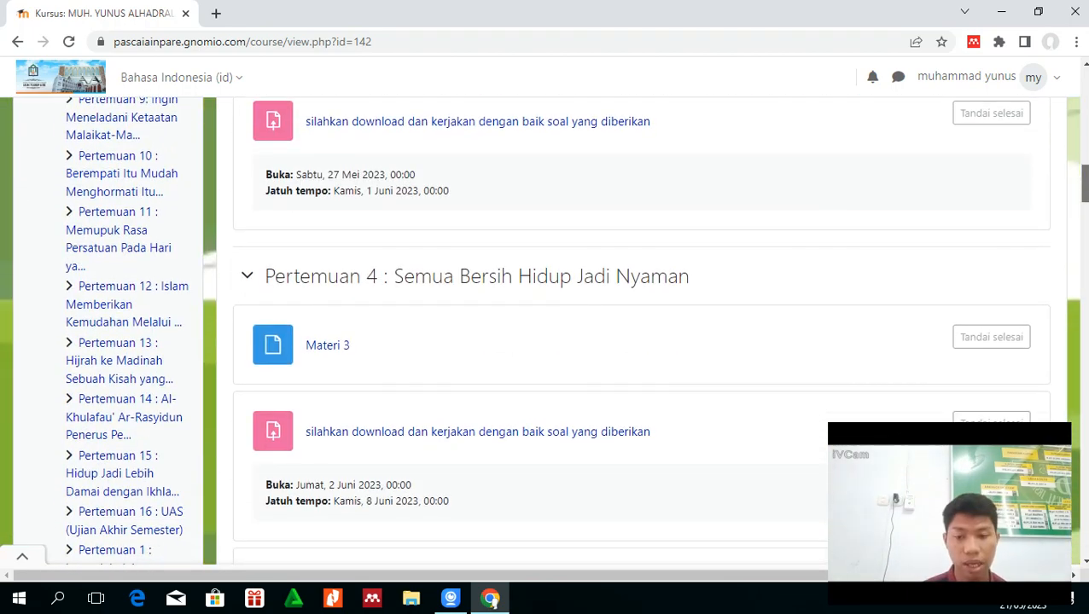
pyautogui.scroll(-5, 640, 333)
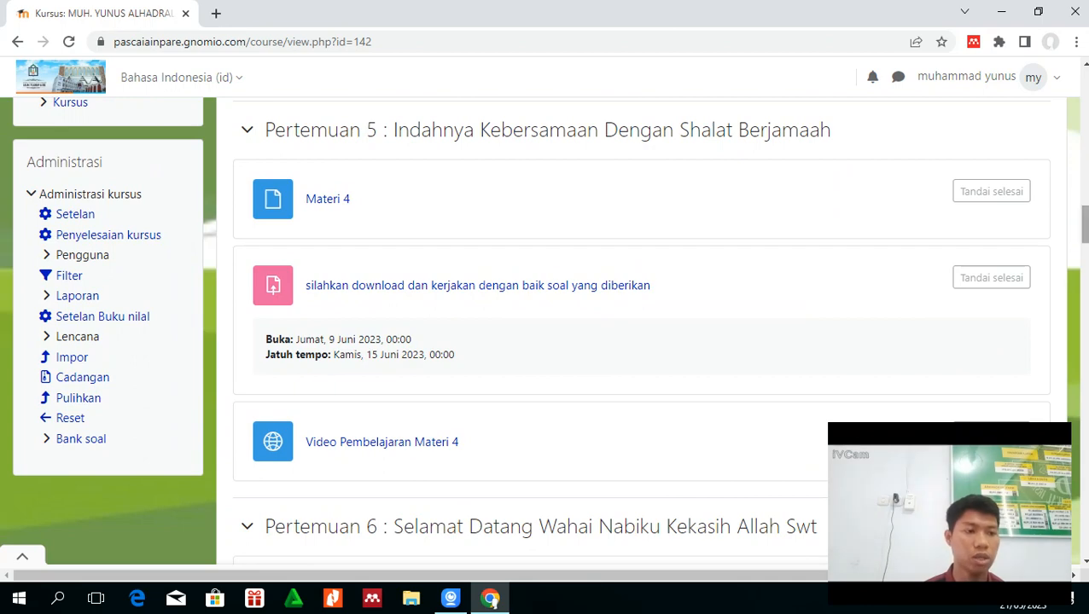
pyautogui.scroll(-3, 640, 333)
pyautogui.scroll(-20, 640, 333)
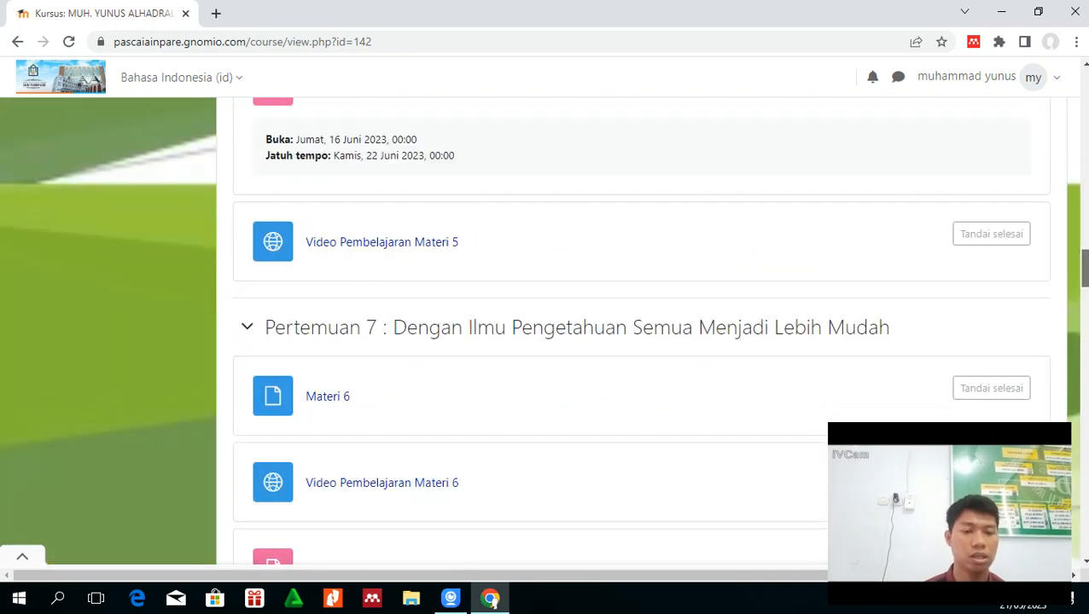
pyautogui.scroll(-20, 640, 332)
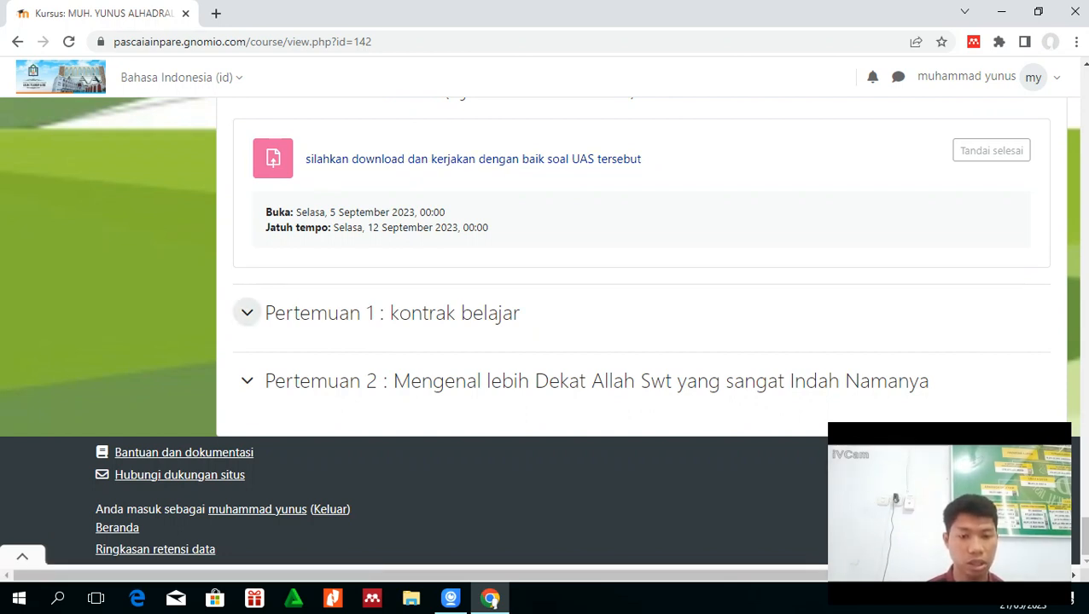
# - Collapse the topic Pertemuan 1 : kontrak belajar at the end of the course and turn on the course's editing mode
pyautogui.click(247, 313)
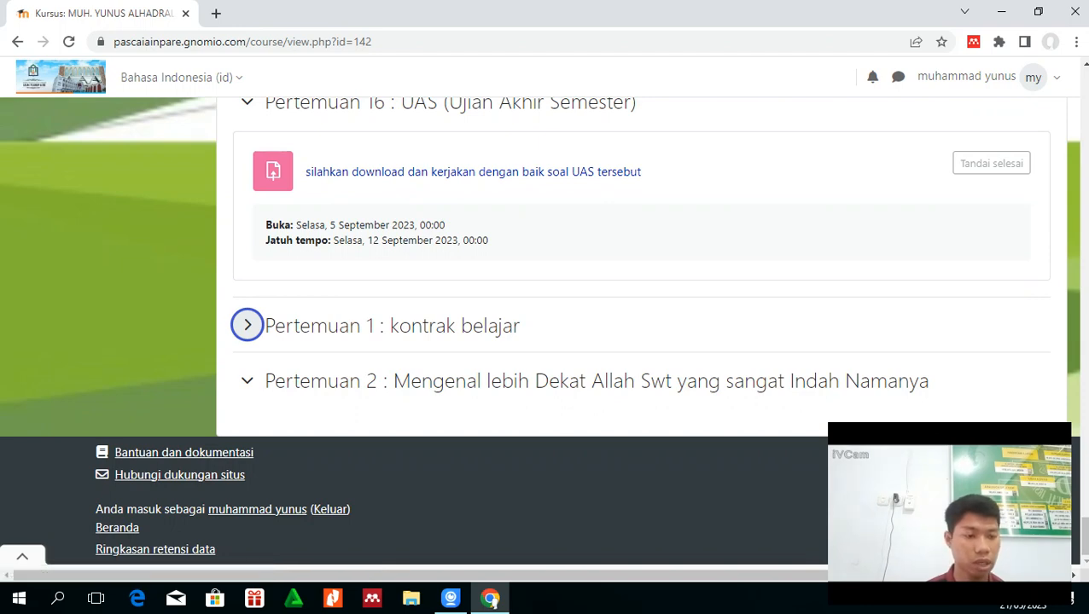
pyautogui.moveTo(1085, 536); pyautogui.dragTo(1085, 117)
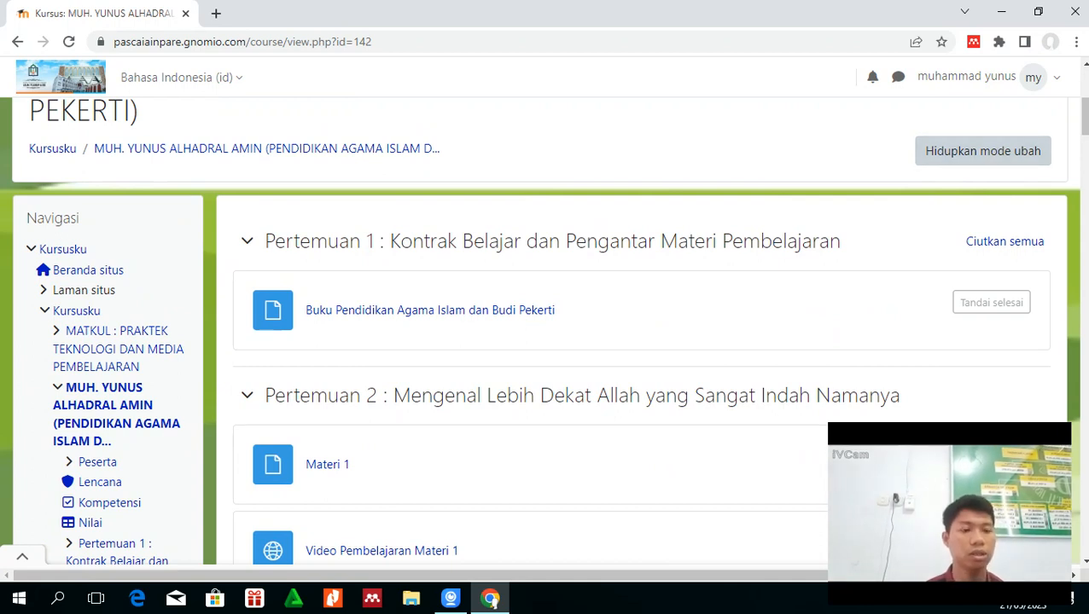
pyautogui.click(983, 150)
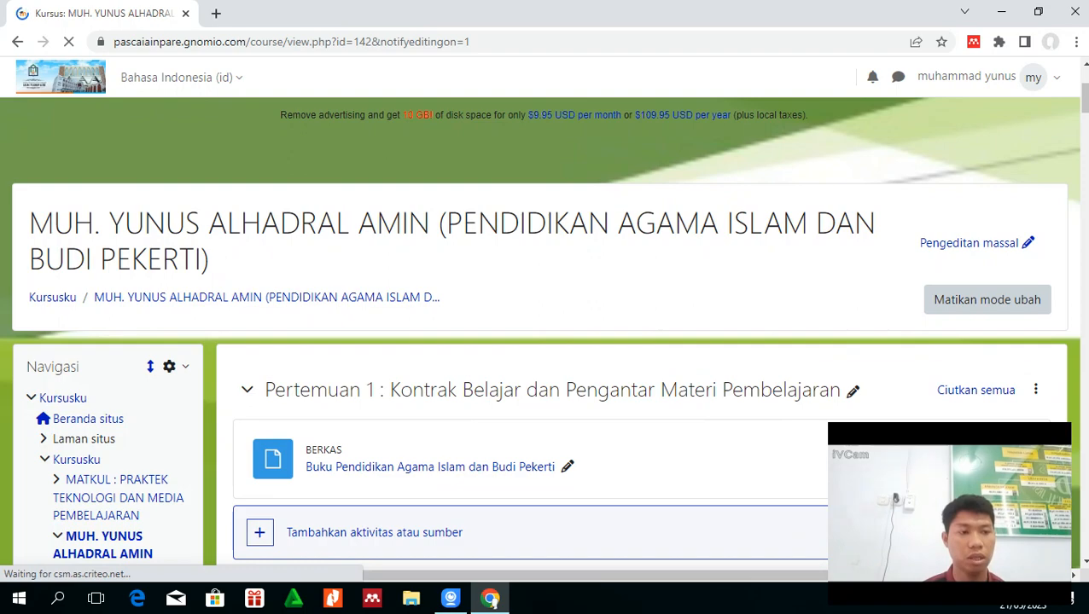
pyautogui.moveTo(1085, 104); pyautogui.dragTo(1085, 535)
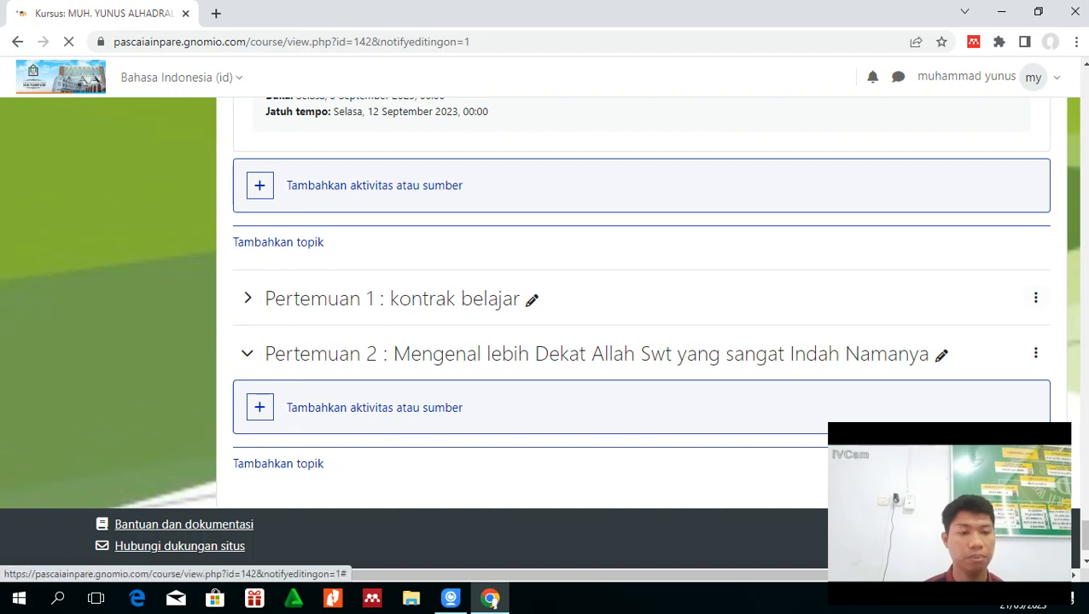
pyautogui.click(1035, 297)
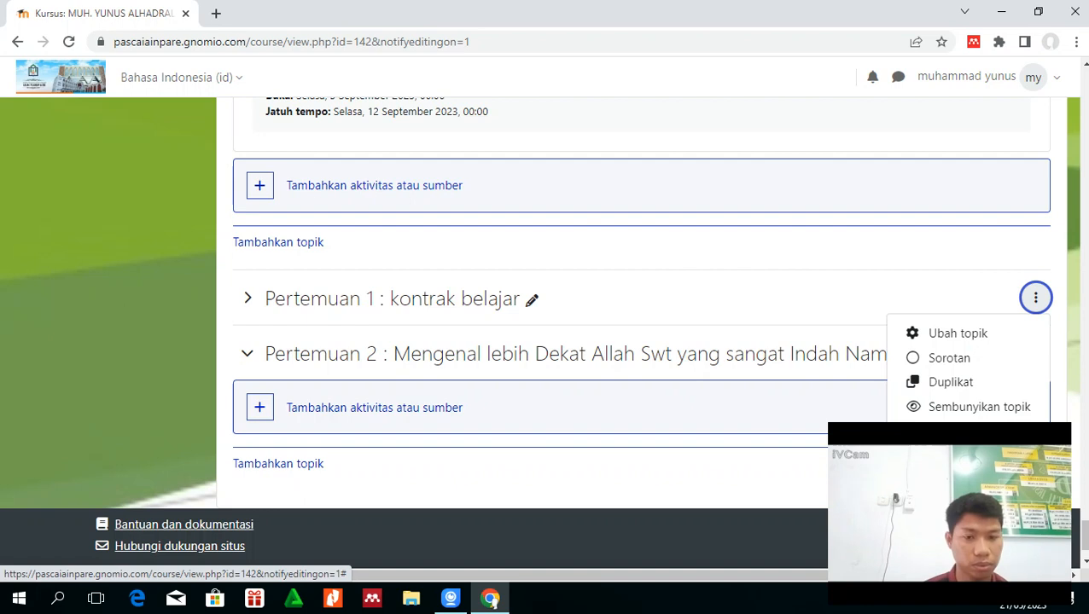
pyautogui.click(531, 300)
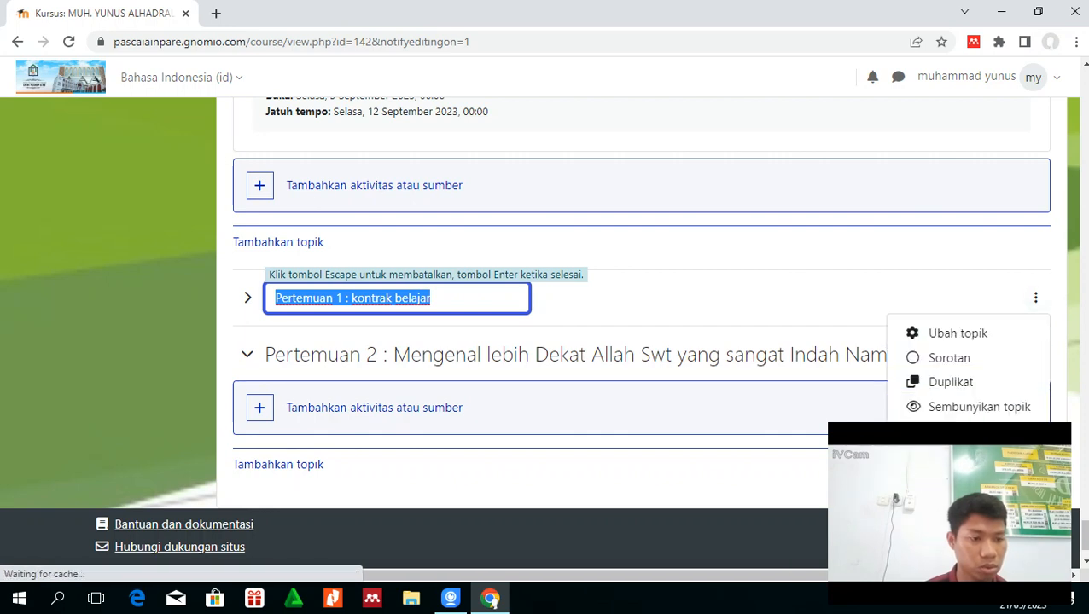
pyautogui.press('Return')
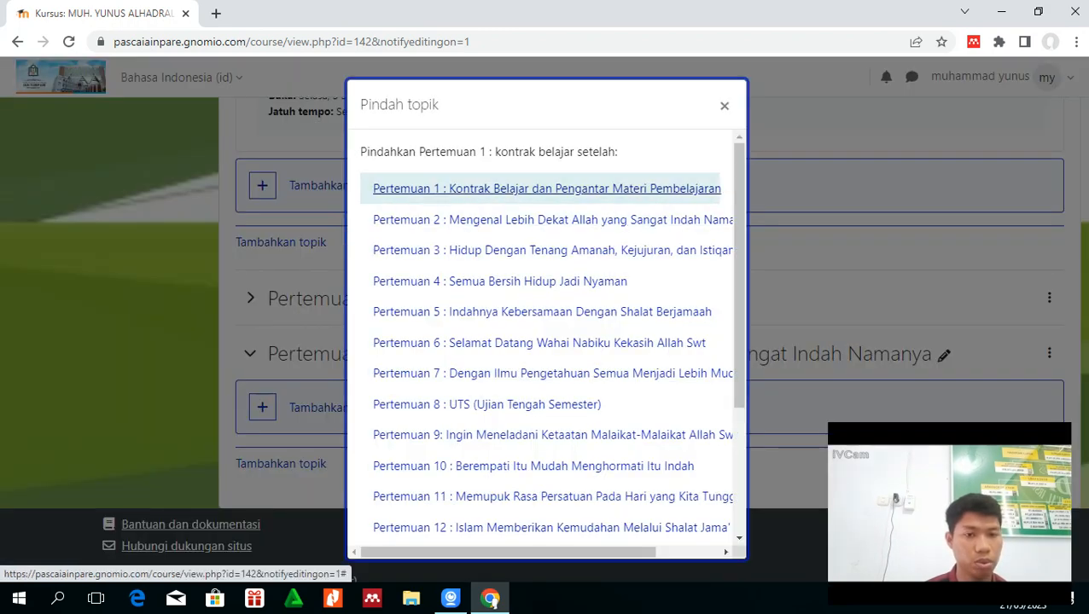
pyautogui.click(724, 106)
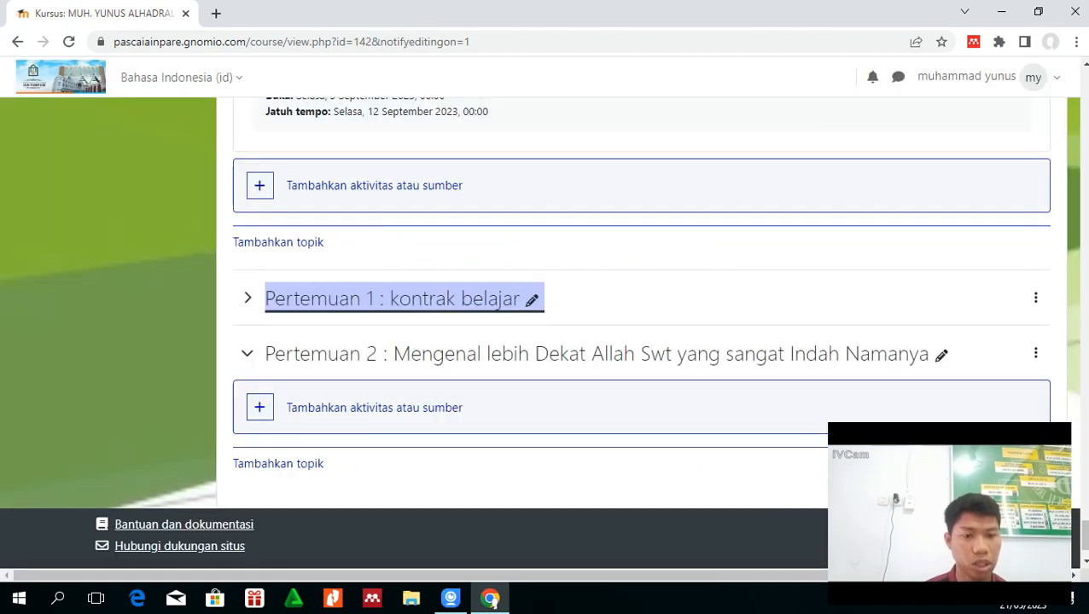
# - Rename the topic Pertemuan 1 : kontrak belajar as "Pertemuan 1 : kontrak Belajar dan Pengantar Materi Pembelajaran"
pyautogui.press('Return')
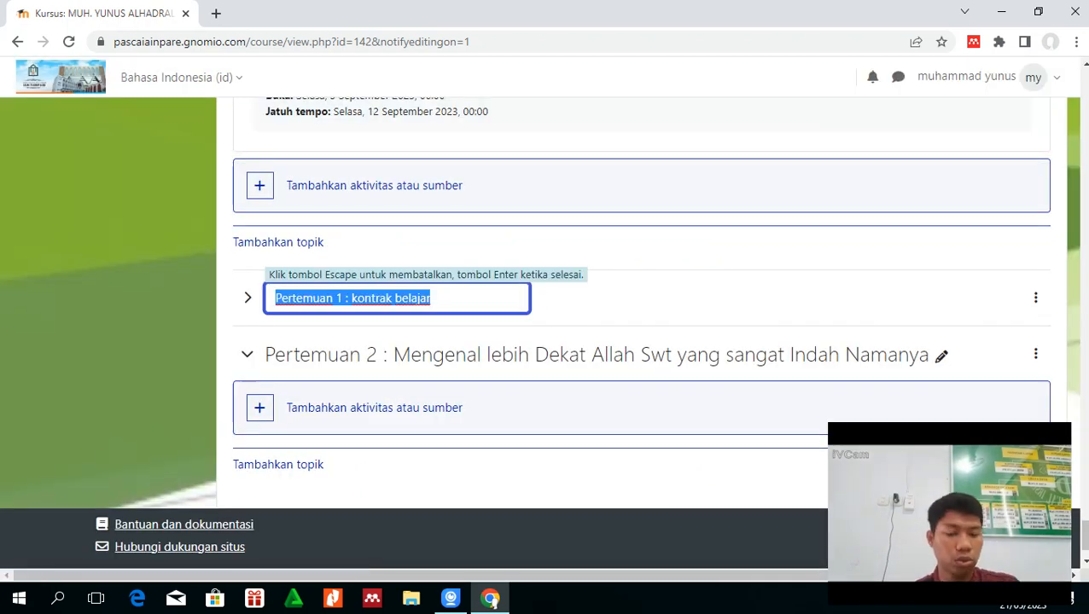
pyautogui.press('BackSpace')
pyautogui.write('P')
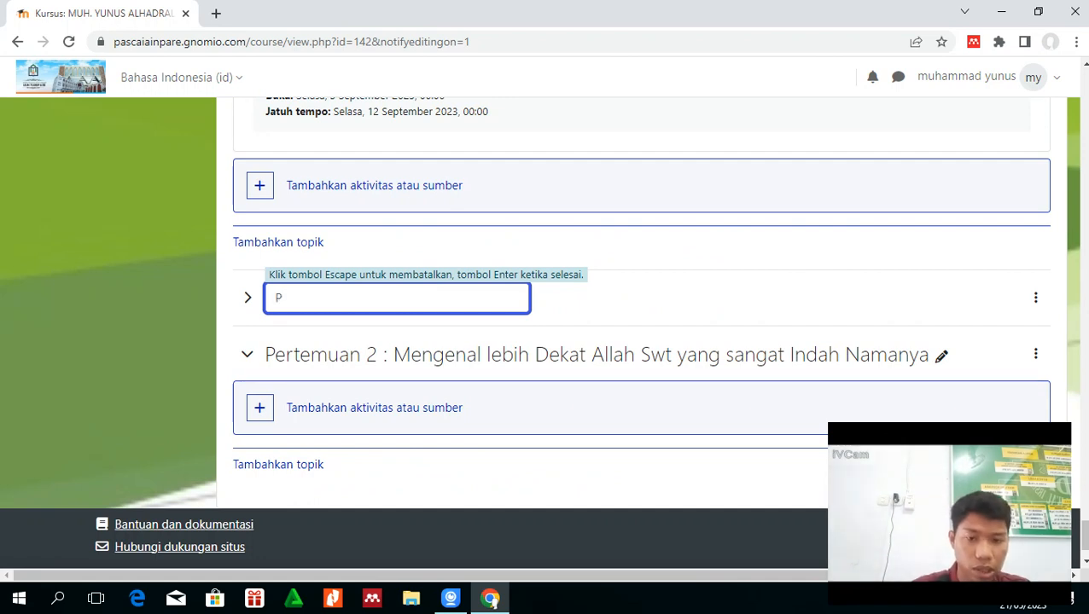
pyautogui.write('erte')
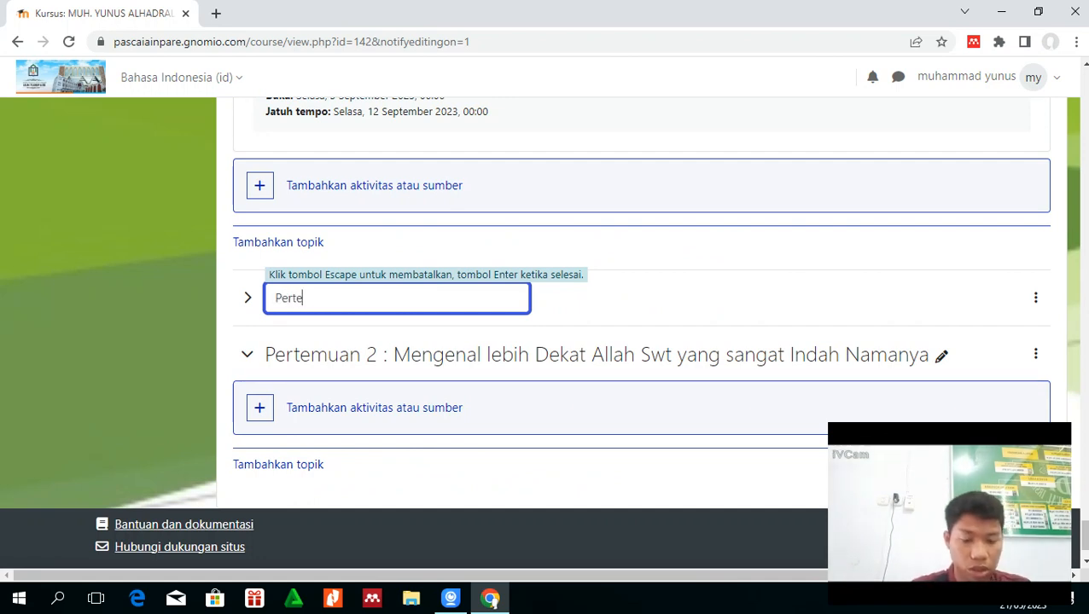
pyautogui.write('muan 1')
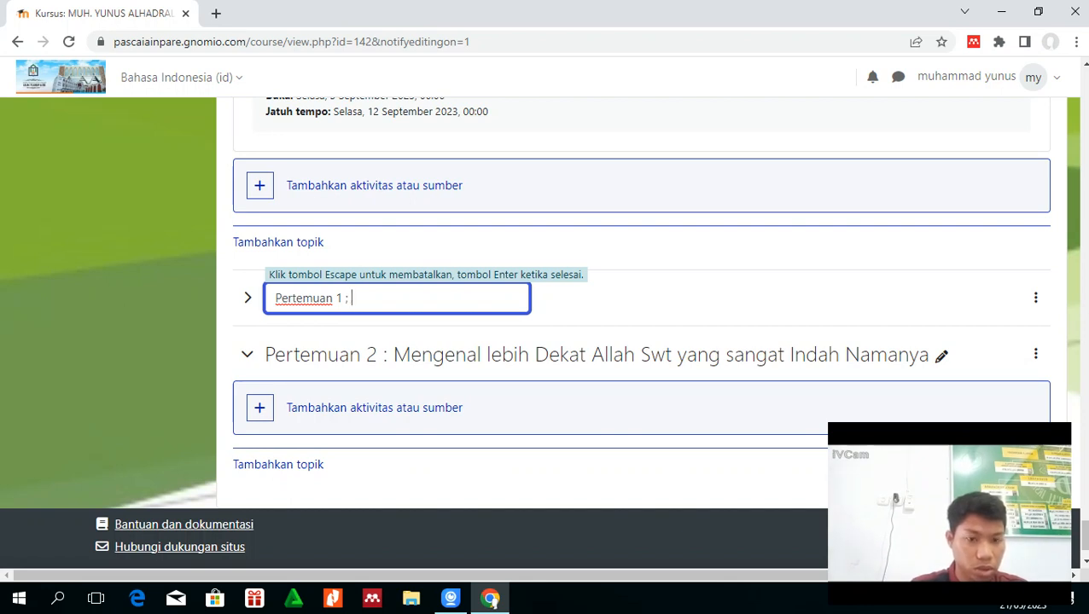
pyautogui.write(' ;')
pyautogui.press('BackSpace')
pyautogui.write(': ')
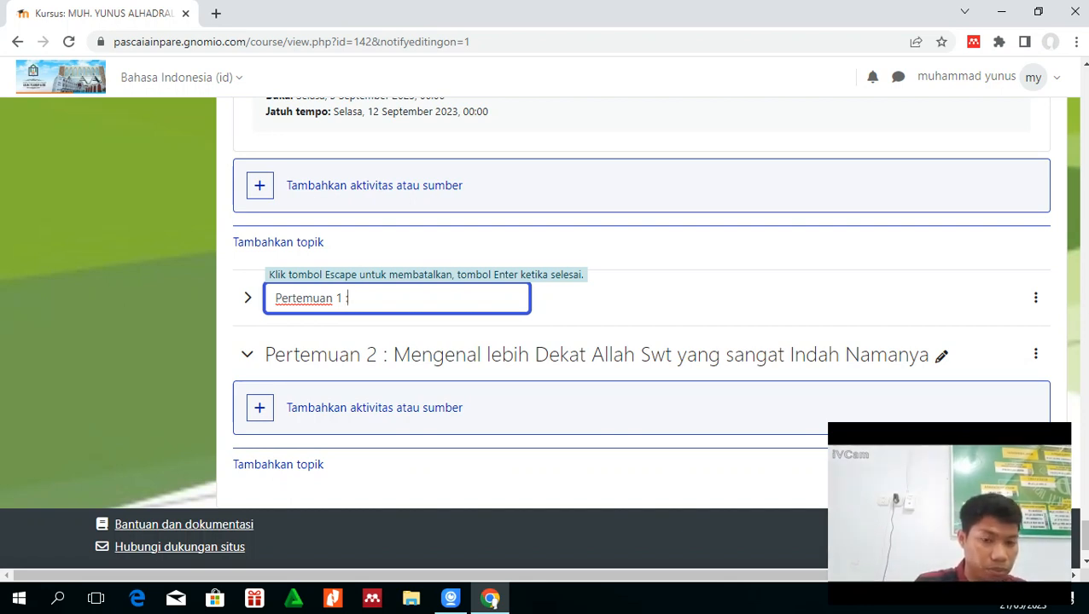
pyautogui.write('kontr')
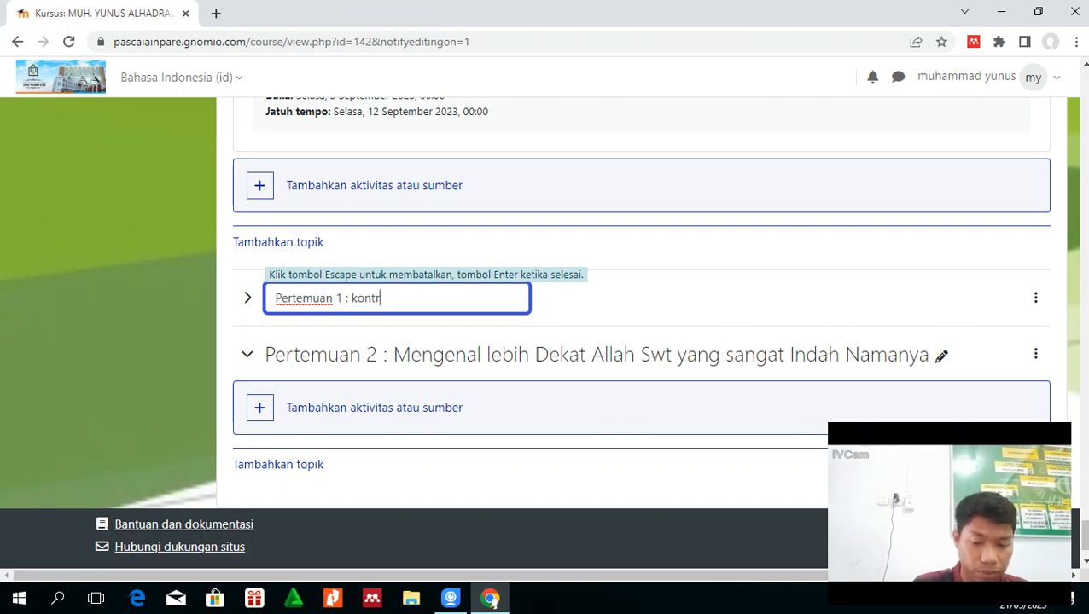
pyautogui.write('ak B')
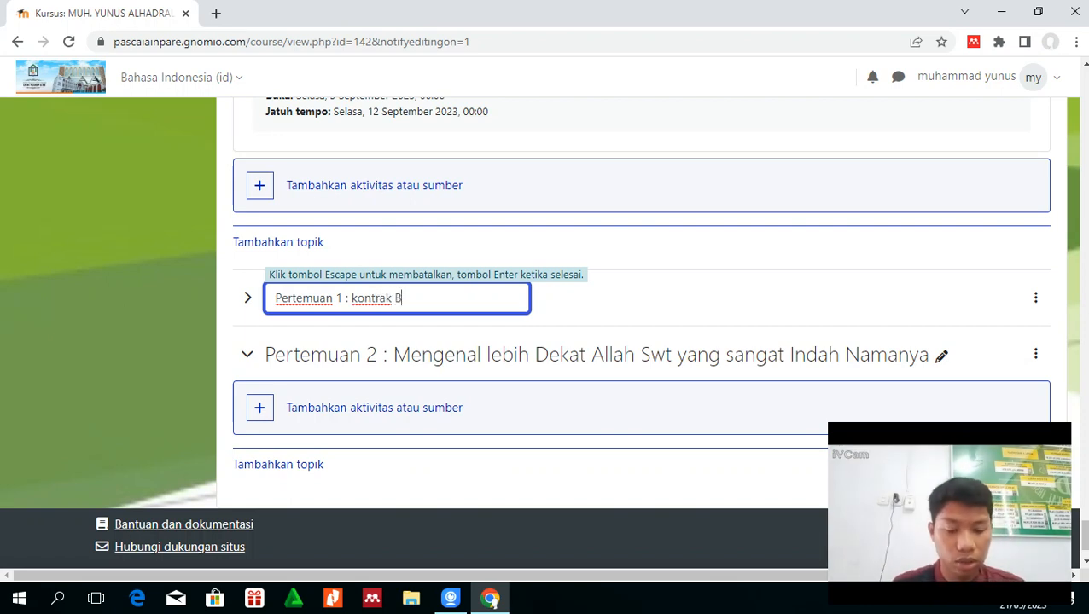
pyautogui.write('elajar dan ')
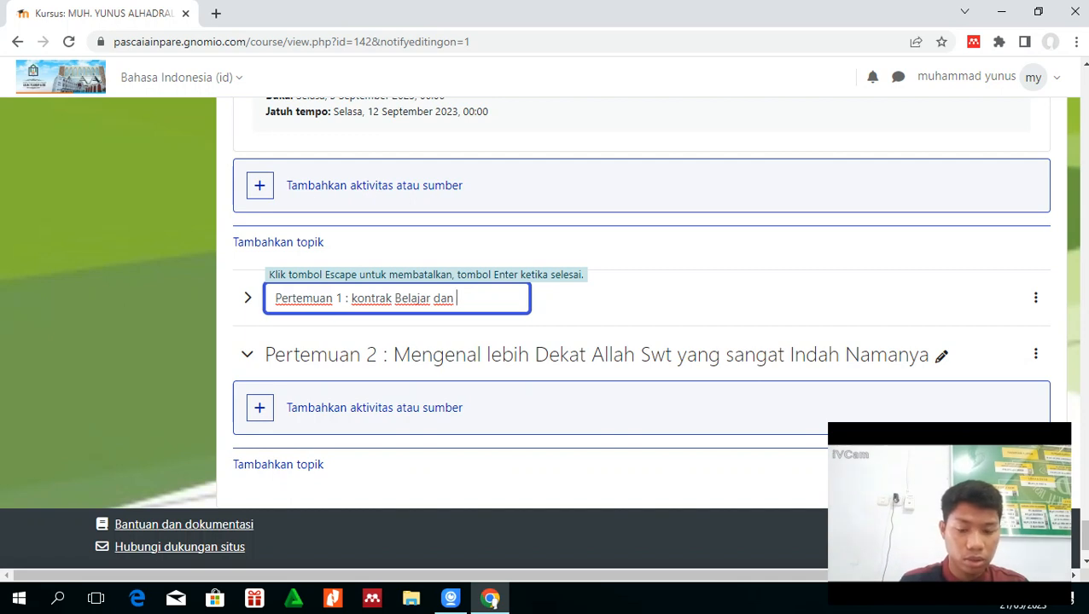
pyautogui.write('Penganta')
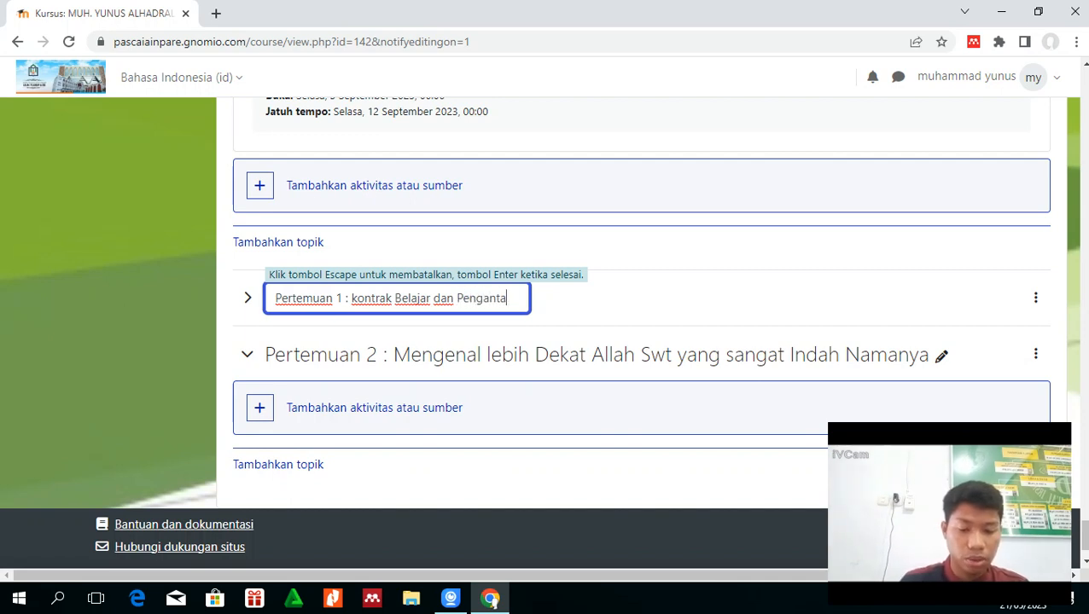
pyautogui.write('r Mater')
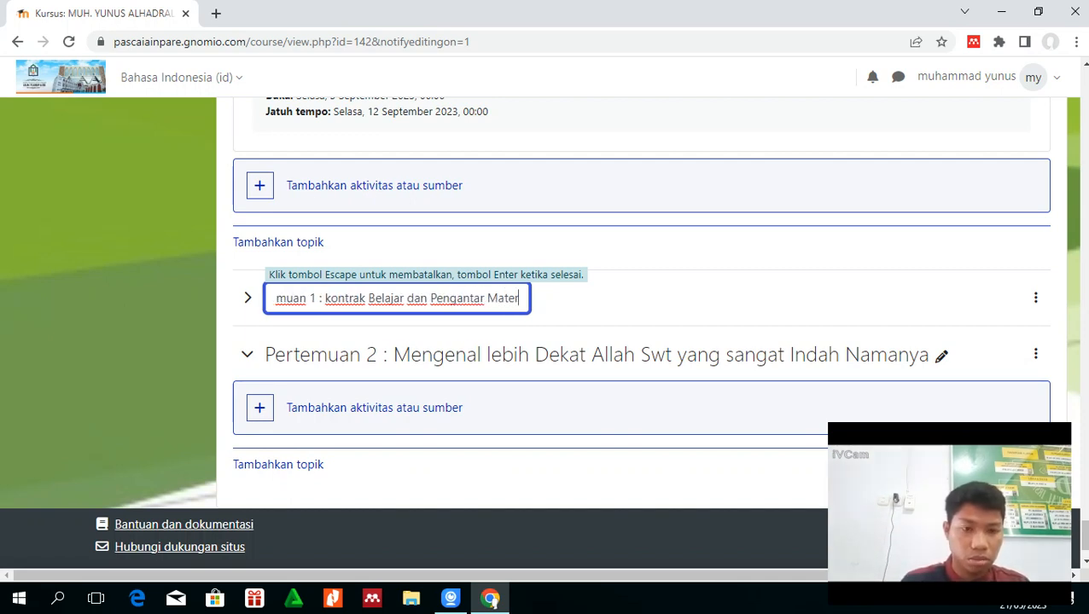
pyautogui.write('i P')
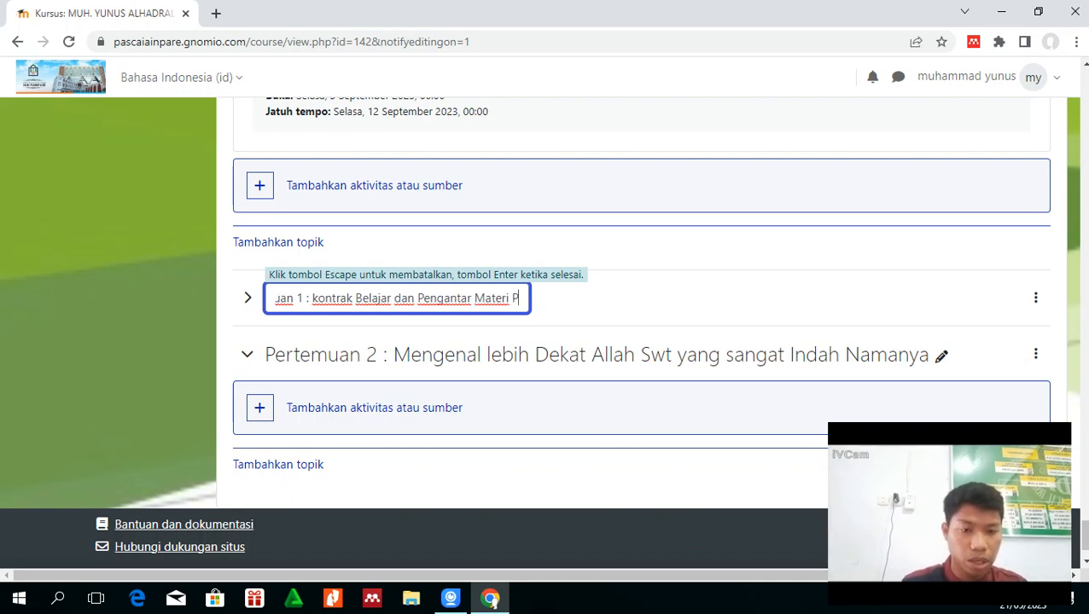
pyautogui.write('embelajaran')
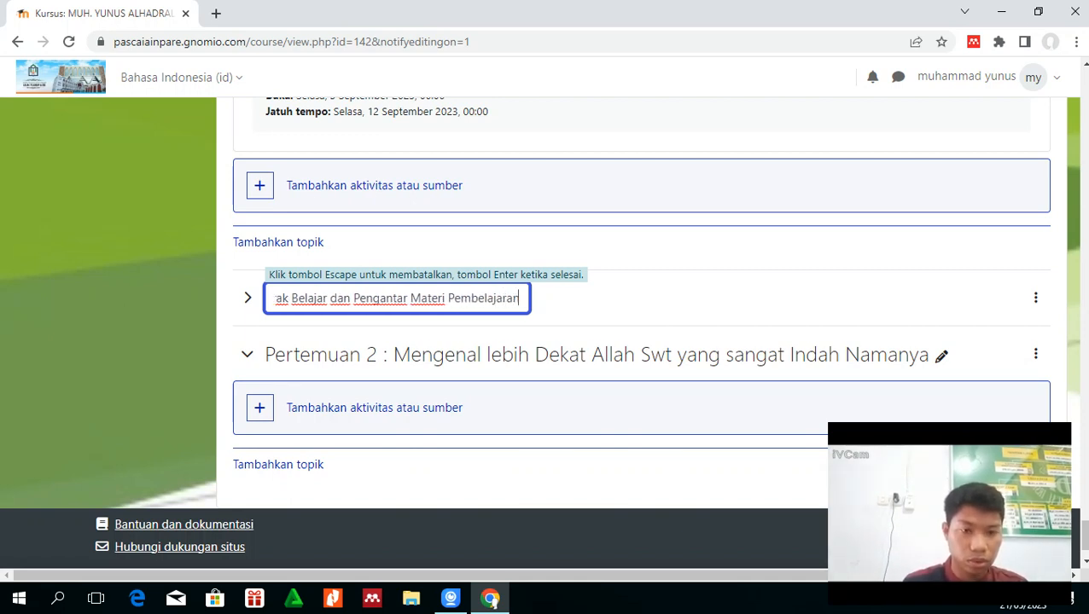
pyautogui.press('Escape')
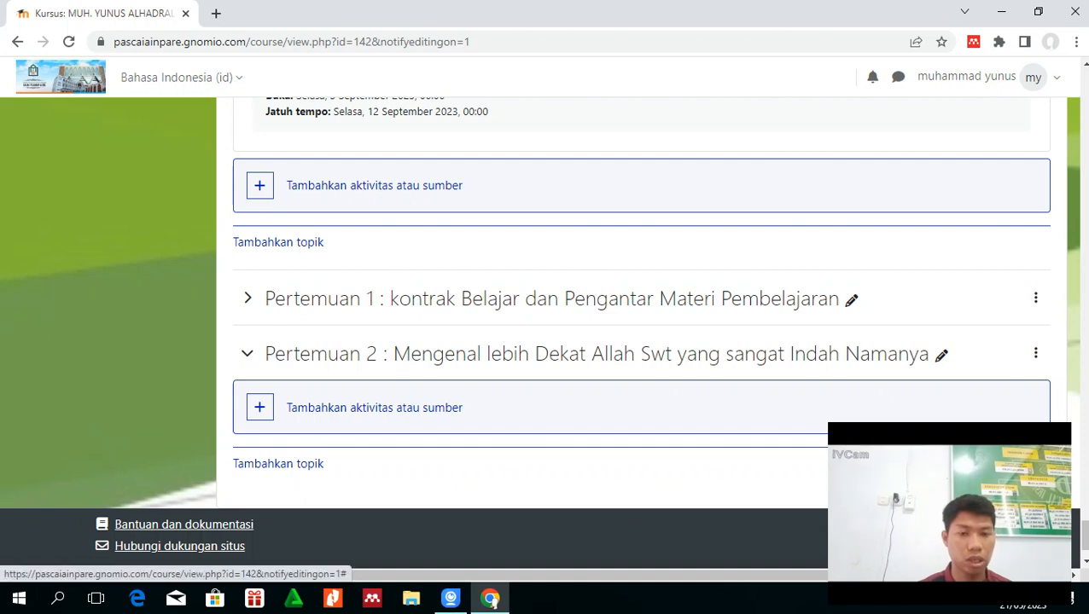
# - Expand the renamed Pertemuan 1 topic near the end of the course and examine the activity and resource types that can be added
pyautogui.press('Return')
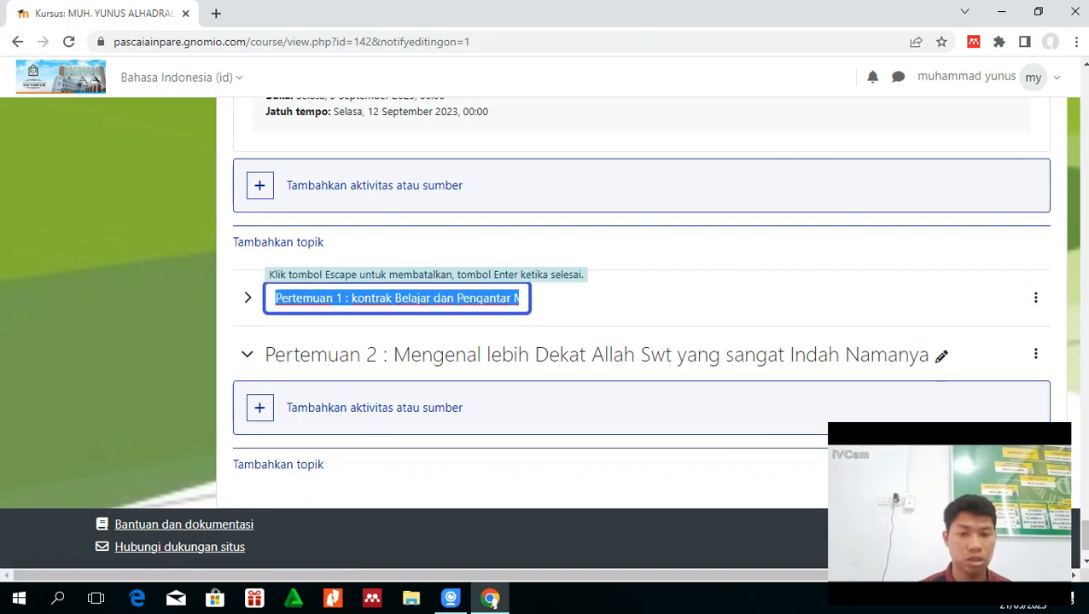
pyautogui.press('Return')
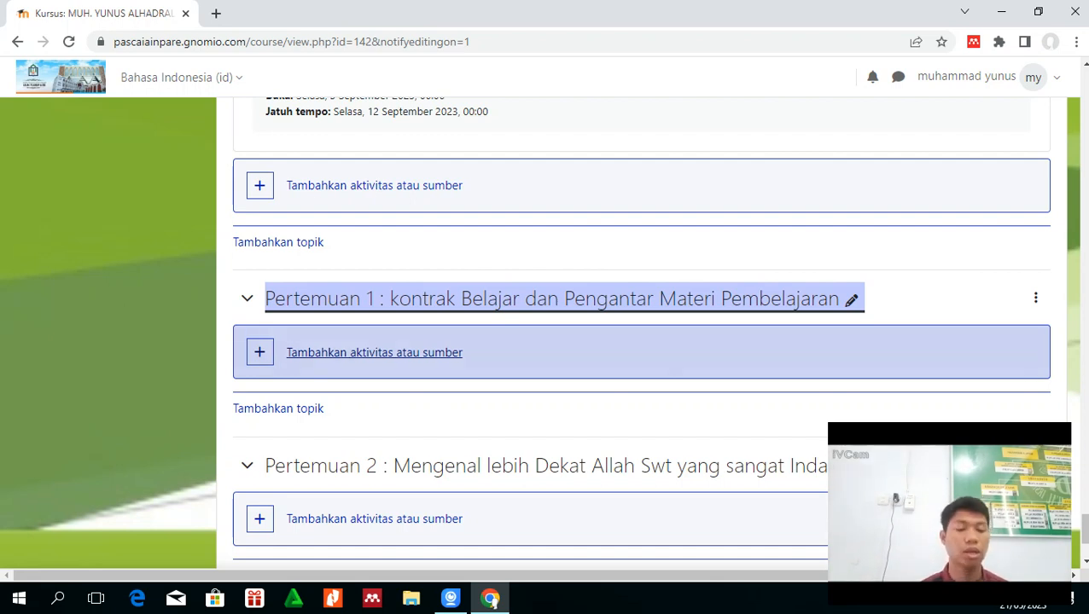
pyautogui.click(374, 352)
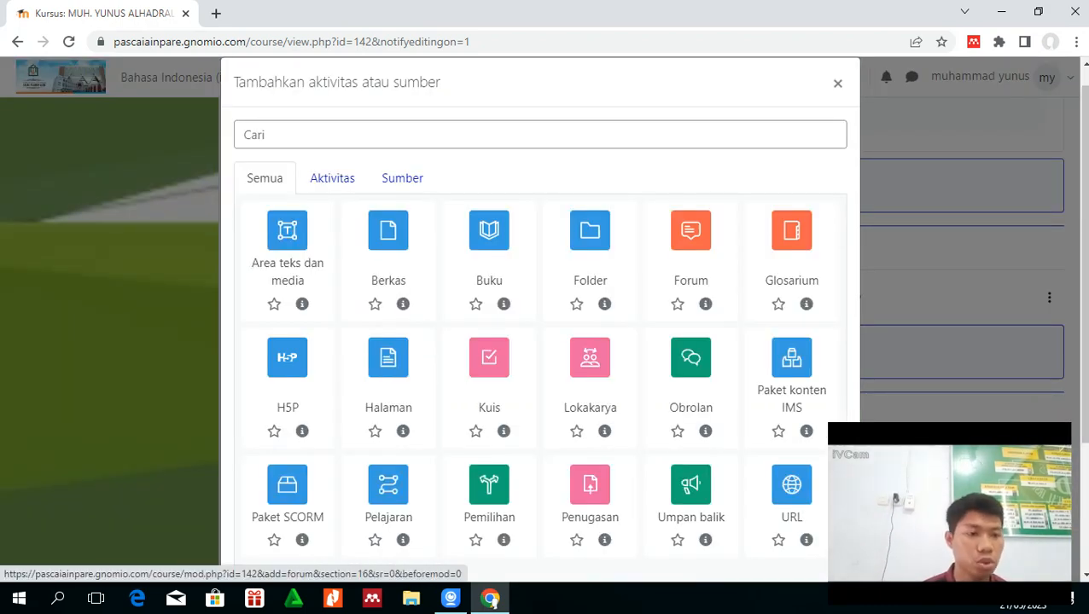
pyautogui.scroll(-1, 389, 367)
pyautogui.scroll(-2, 529, 341)
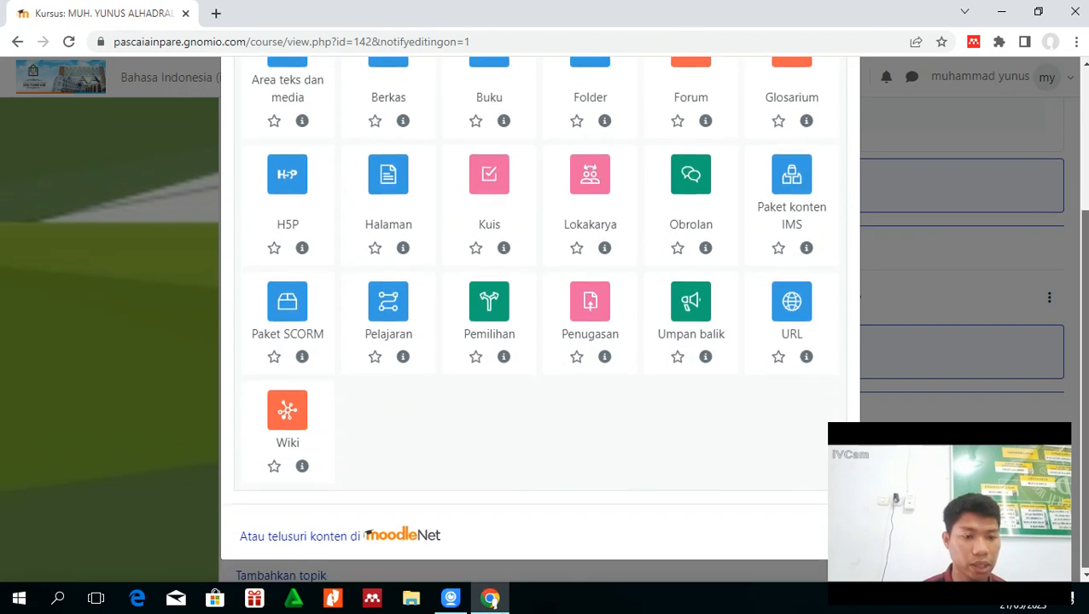
pyautogui.scroll(4, 539, 342)
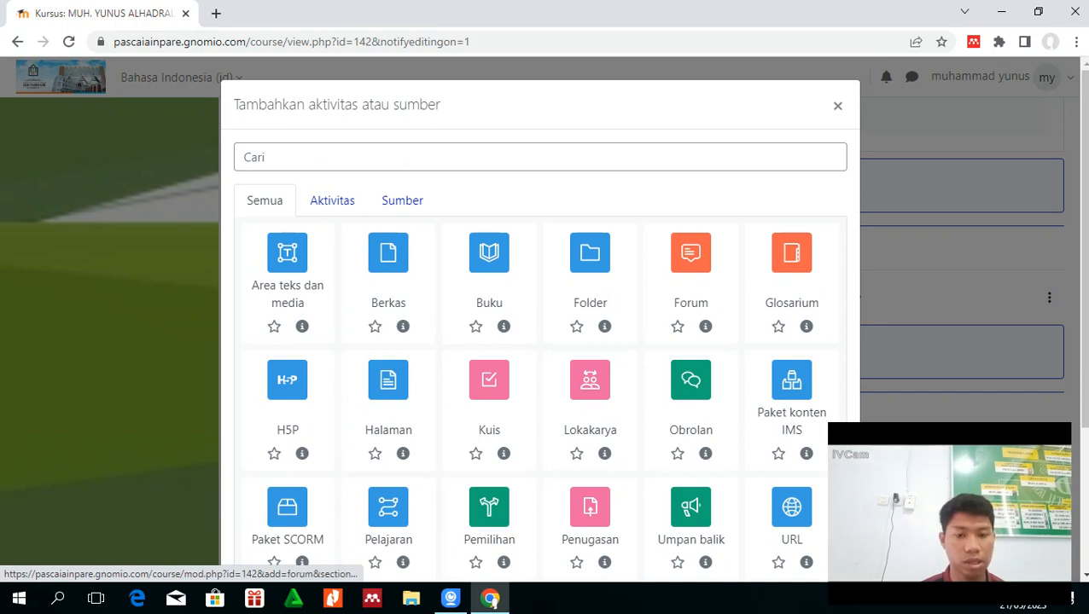
pyautogui.scroll(-3, 540, 341)
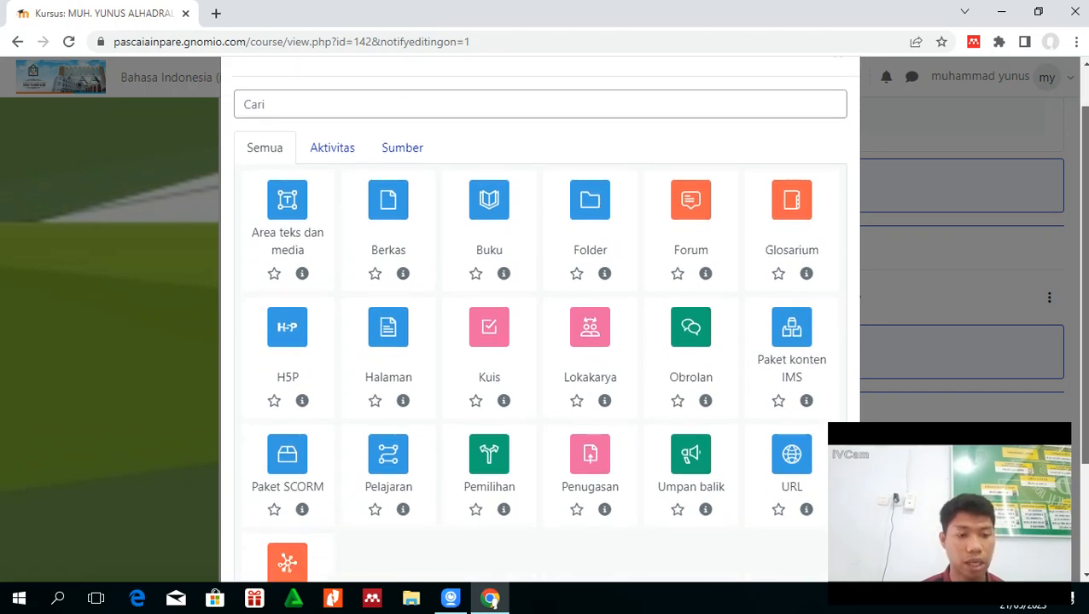
pyautogui.scroll(-1, 539, 342)
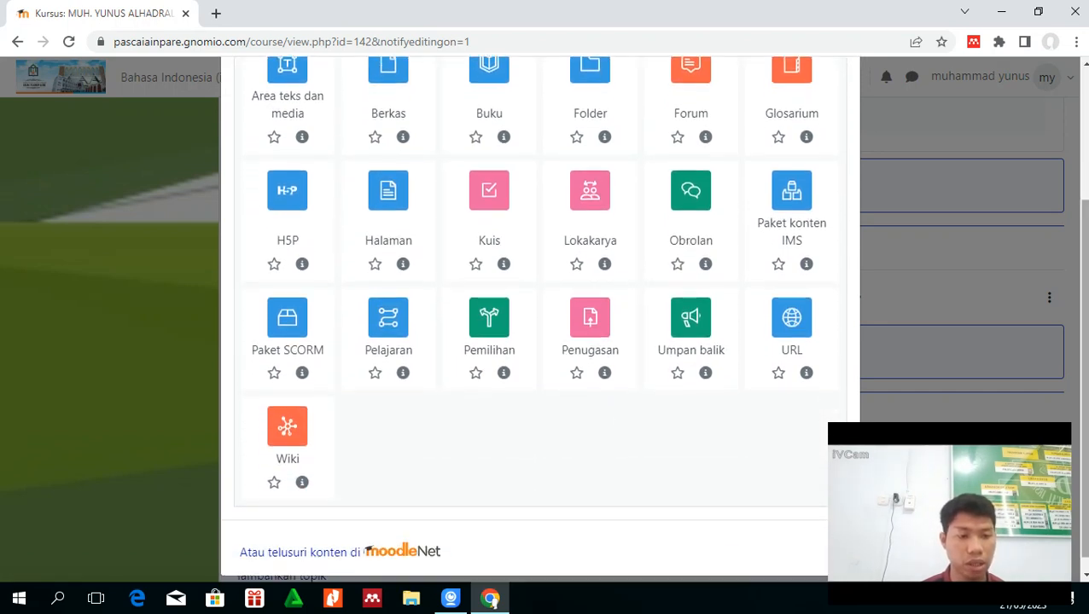
pyautogui.scroll(3, 540, 341)
pyautogui.scroll(1, 539, 341)
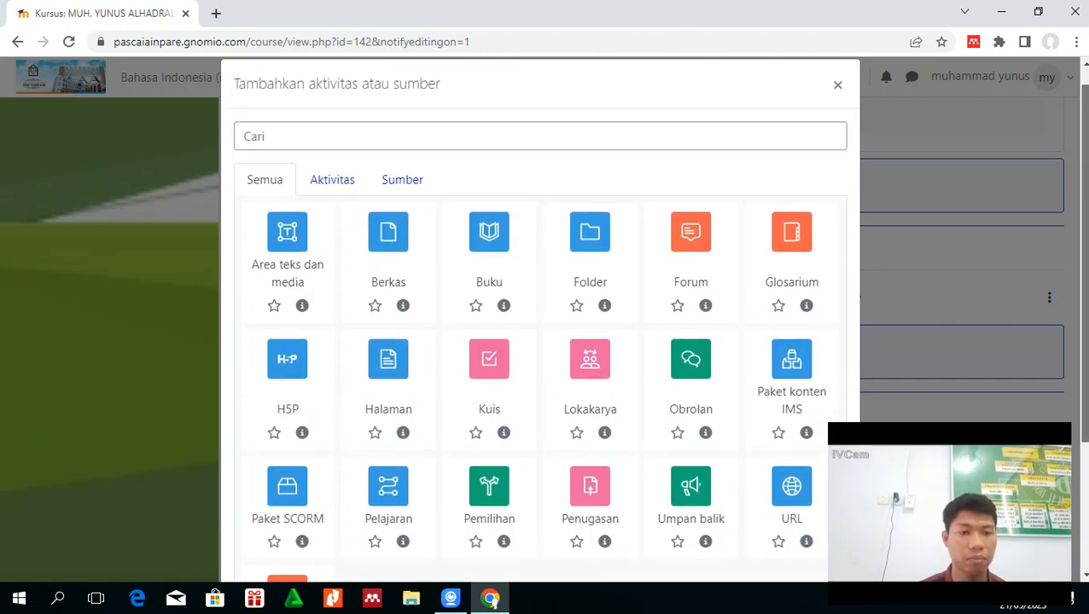
pyautogui.scroll(-1, 540, 342)
pyautogui.scroll(-1, 539, 341)
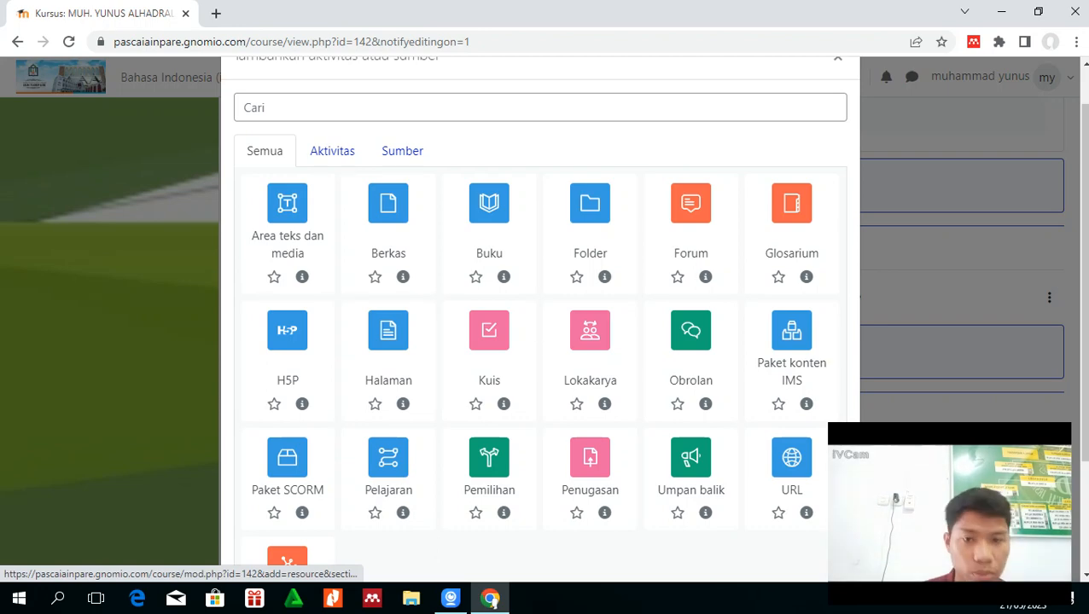
# - Start a new Berkas resource in the renamed Pertemuan 1 topic and name it "silahkan download buku pembelajaran"
pyautogui.click(389, 213)
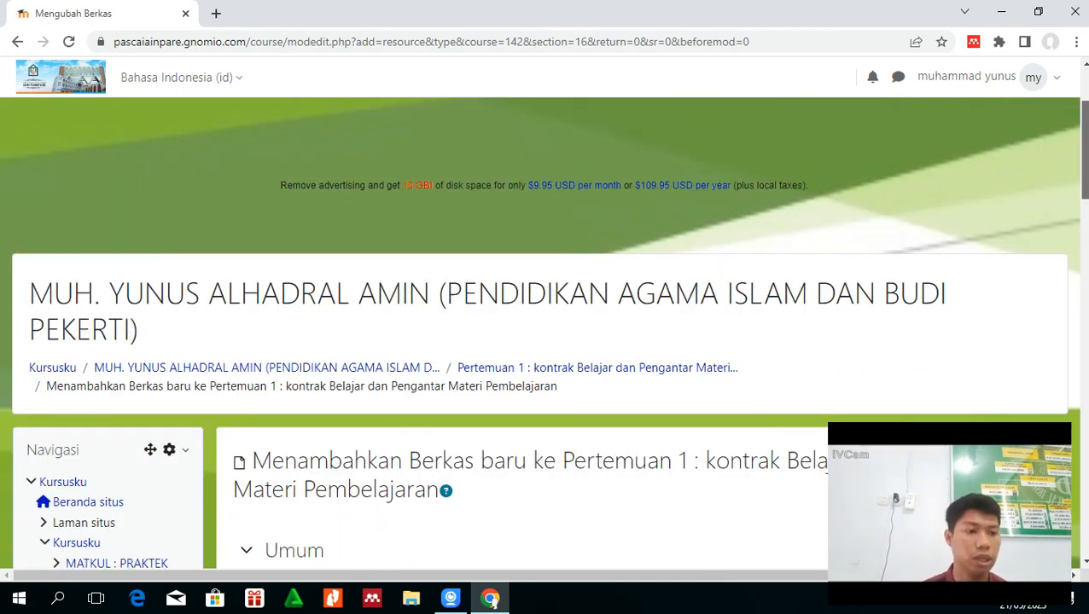
pyautogui.scroll(-2, 546, 332)
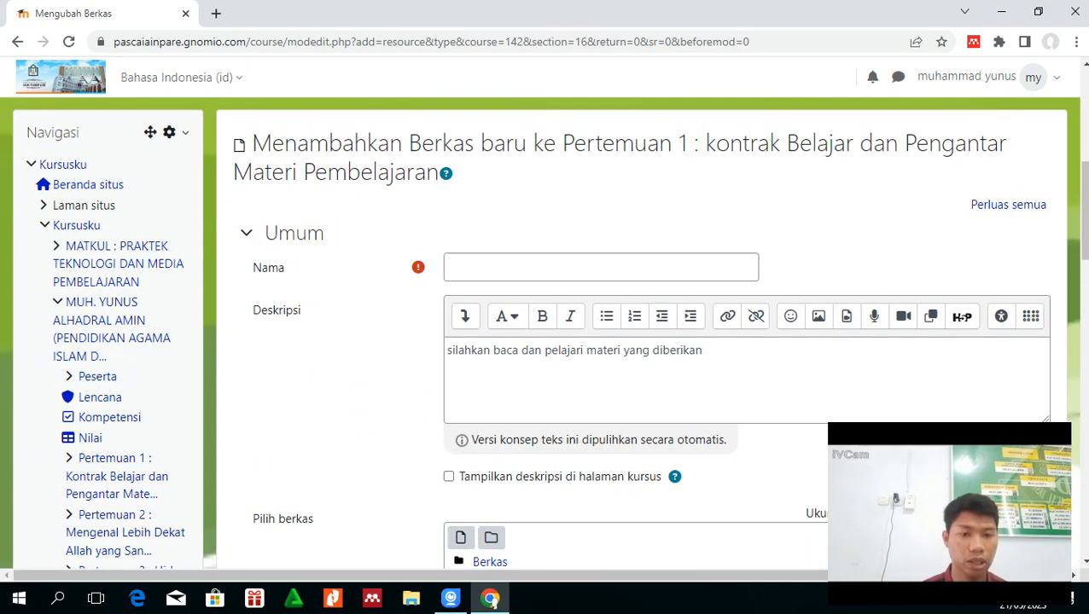
pyautogui.click(601, 267)
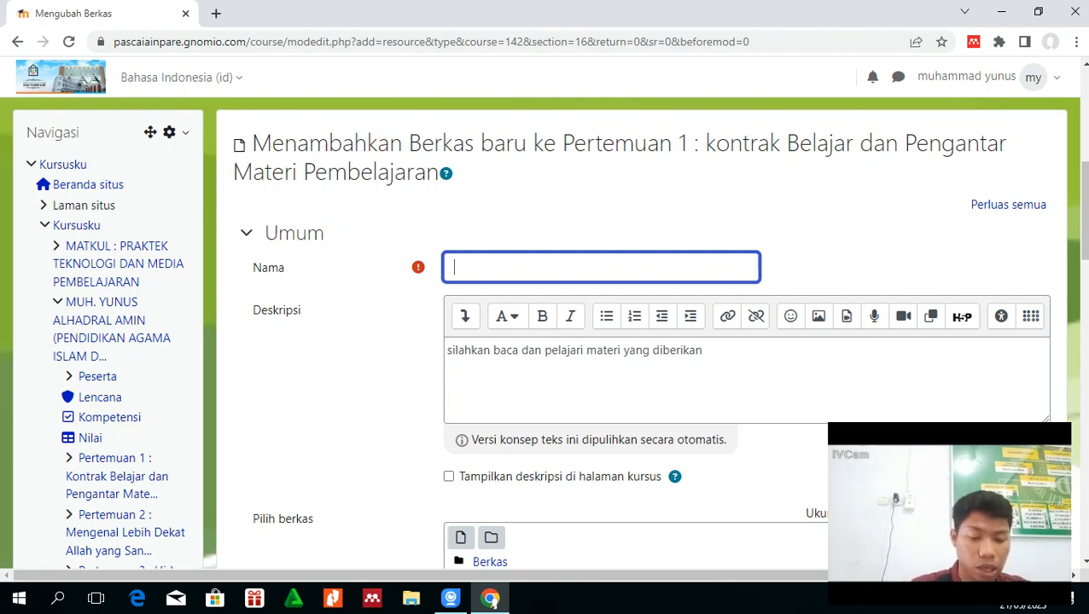
pyautogui.write('si')
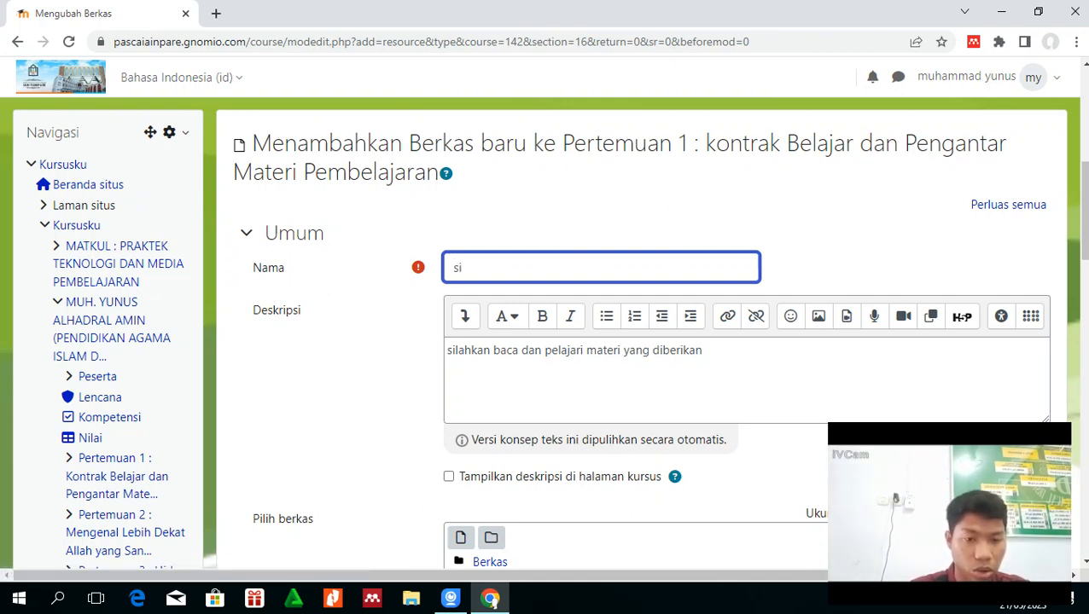
pyautogui.write('lahkan do')
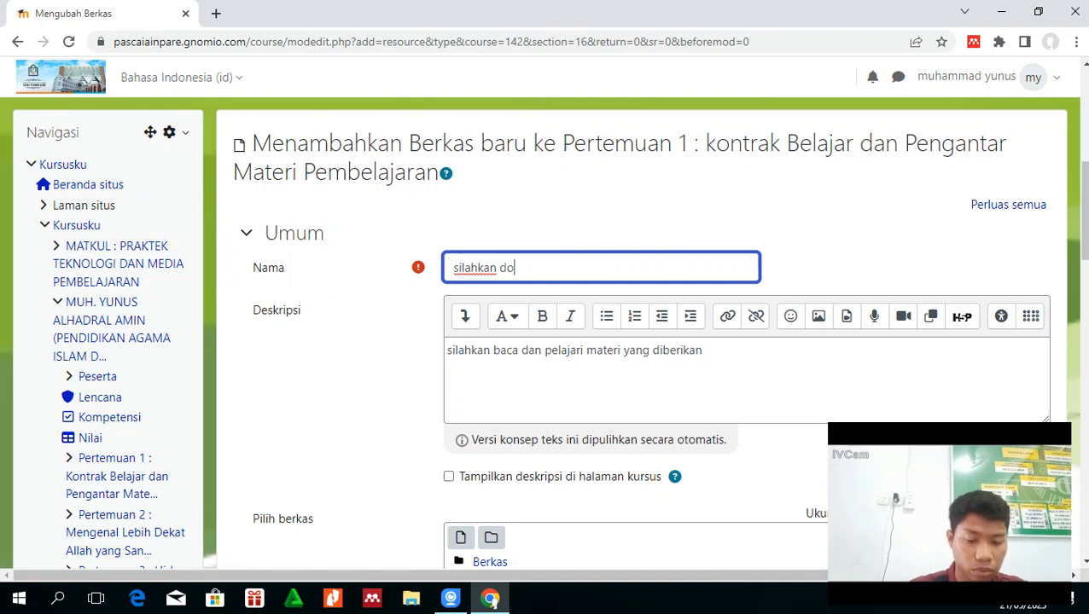
pyautogui.write('wnload b')
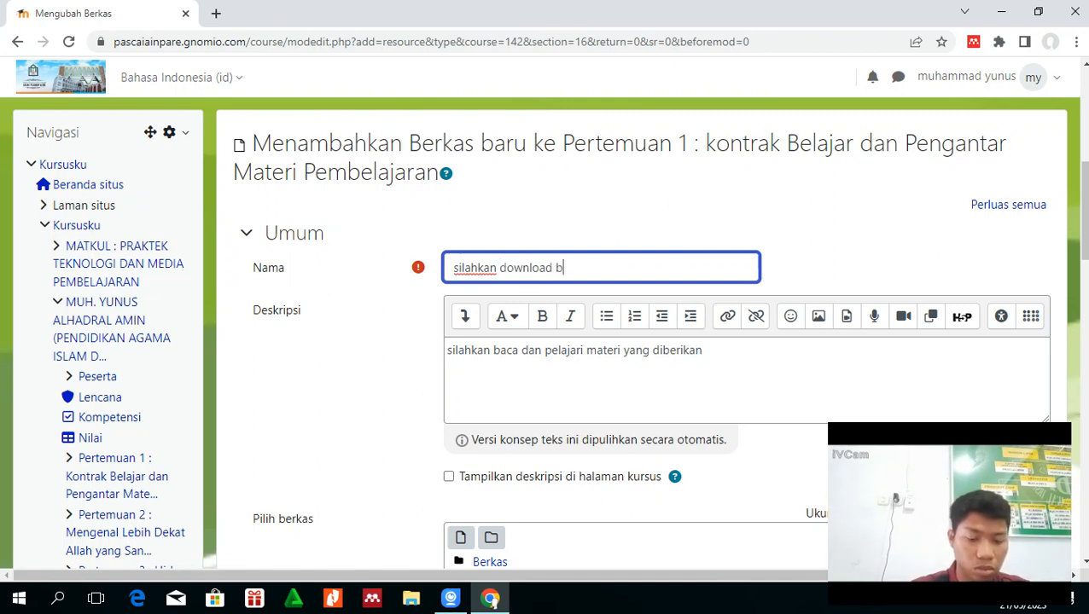
pyautogui.write('uku pem')
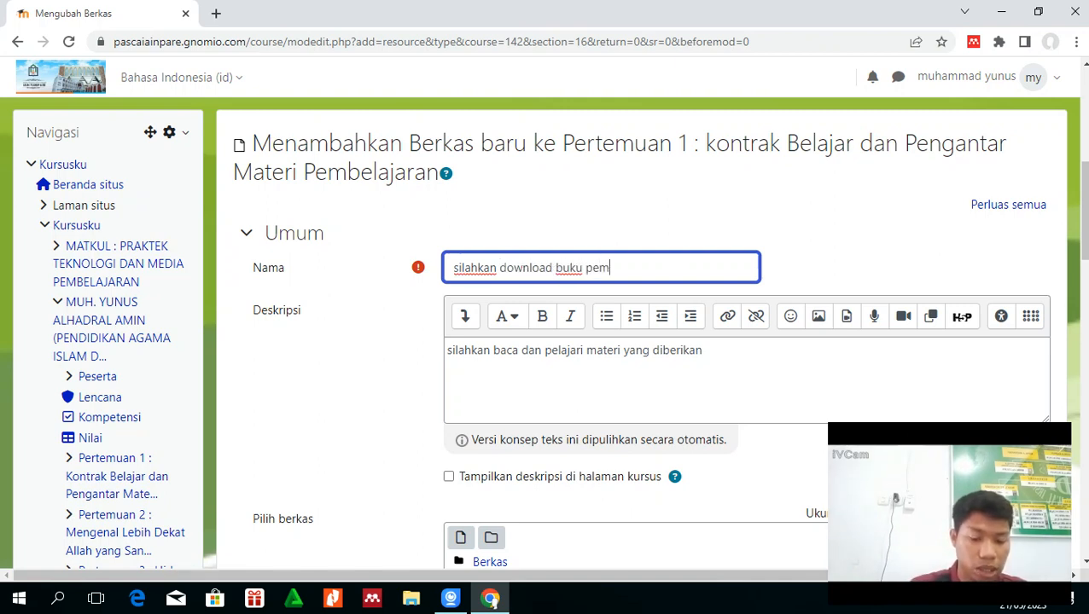
pyautogui.write('belajaran')
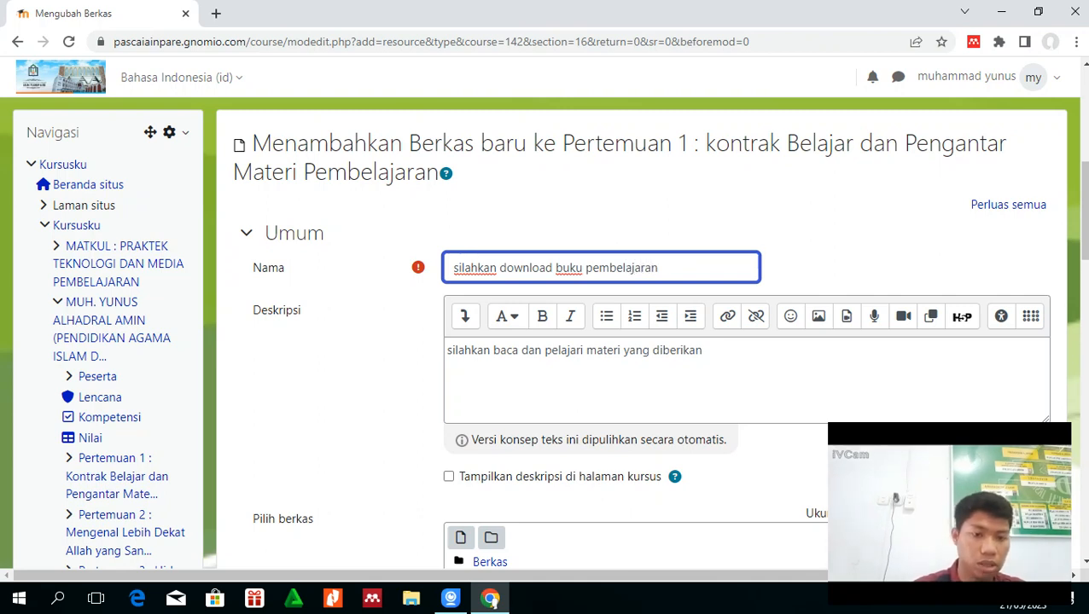
pyautogui.click(702, 351)
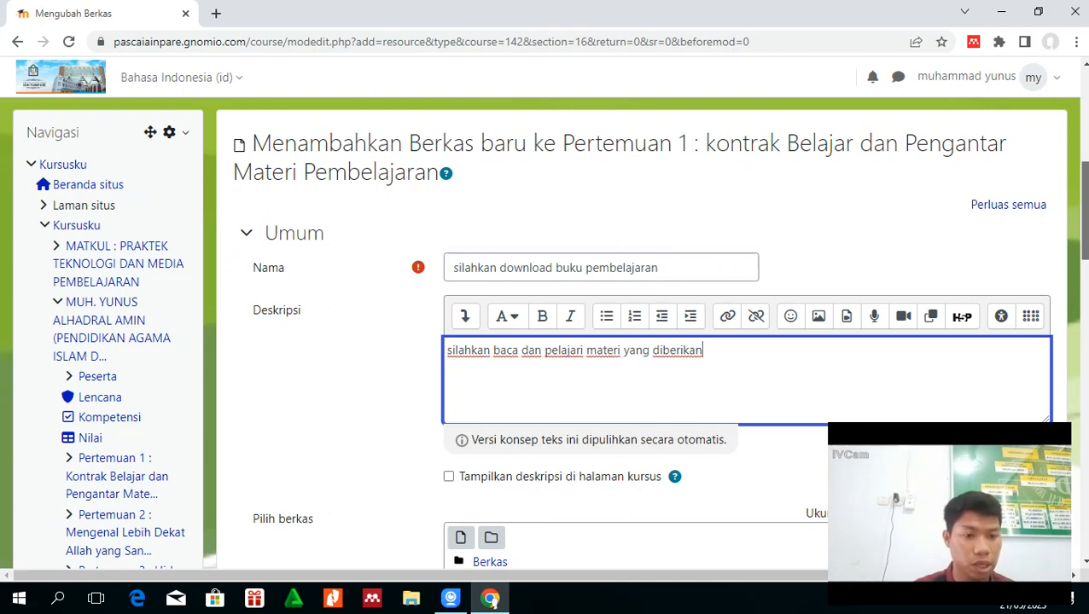
# - Try to upload the Buku Pendidikan Agama Islam dan Budi Pekerti PDF from the pertemuan 1 folder as the resource's file
pyautogui.scroll(-2, 543, 332)
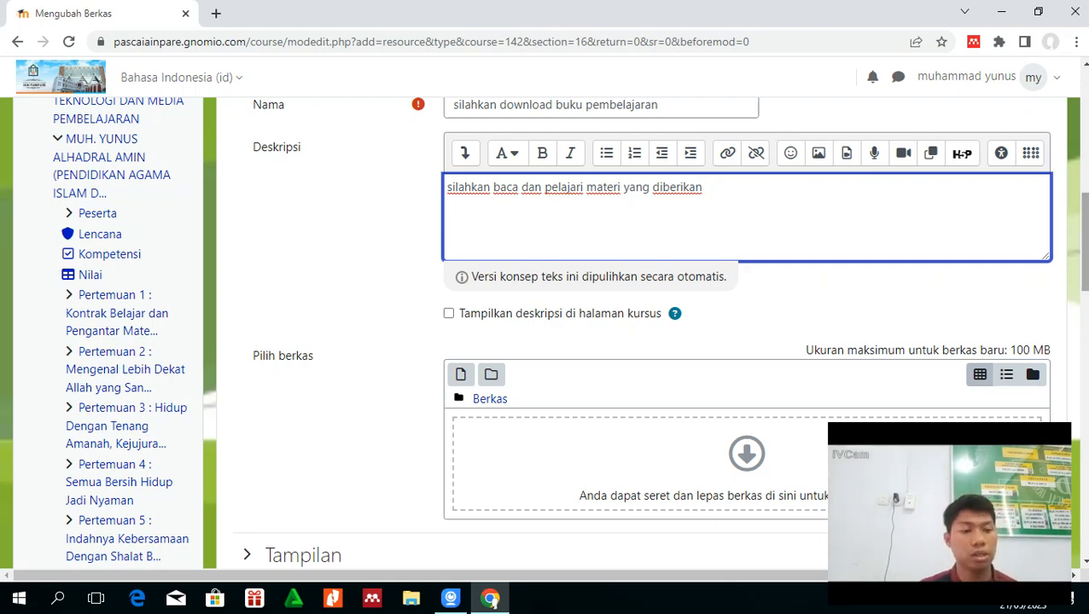
pyautogui.scroll(-2, 640, 333)
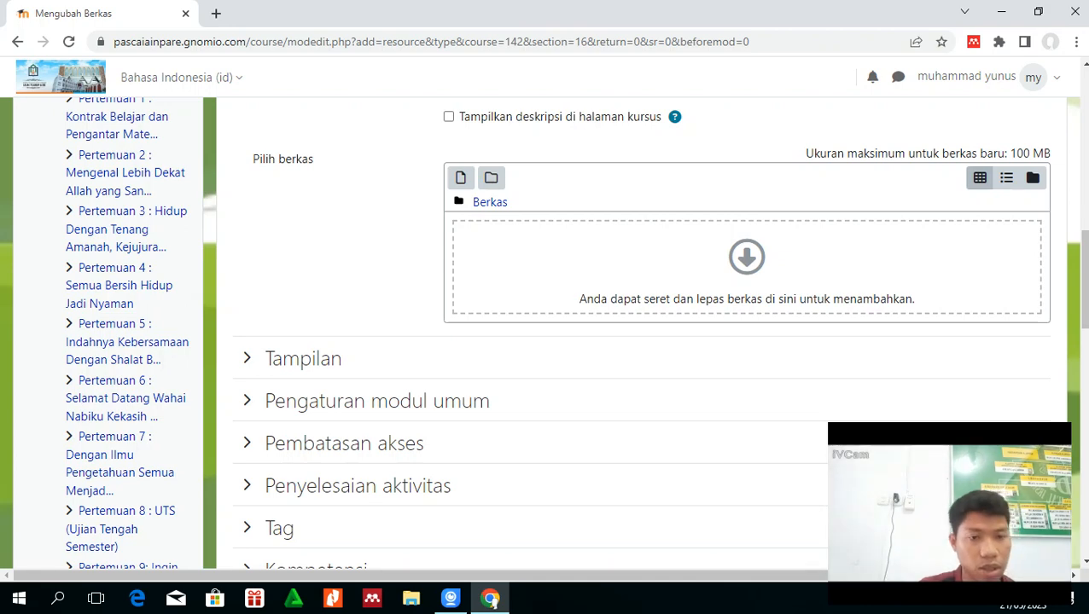
pyautogui.click(746, 257)
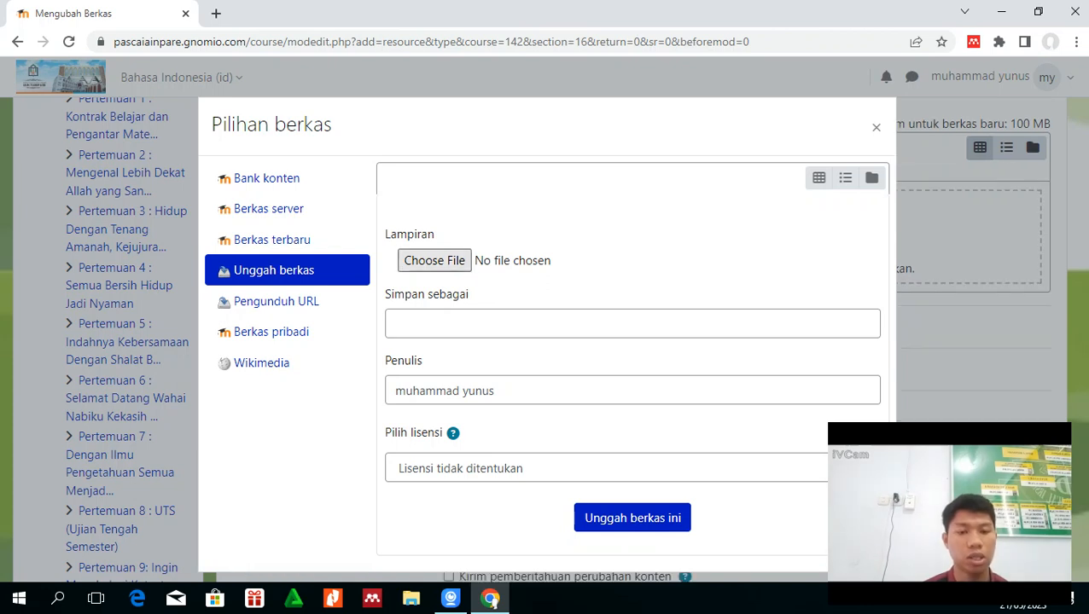
pyautogui.click(434, 260)
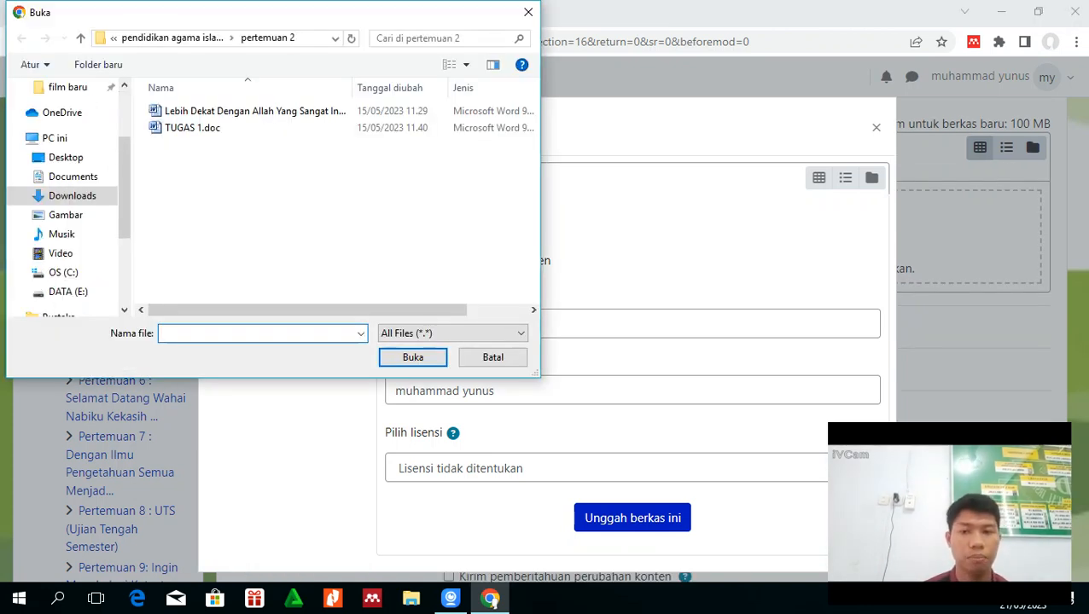
pyautogui.click(80, 37)
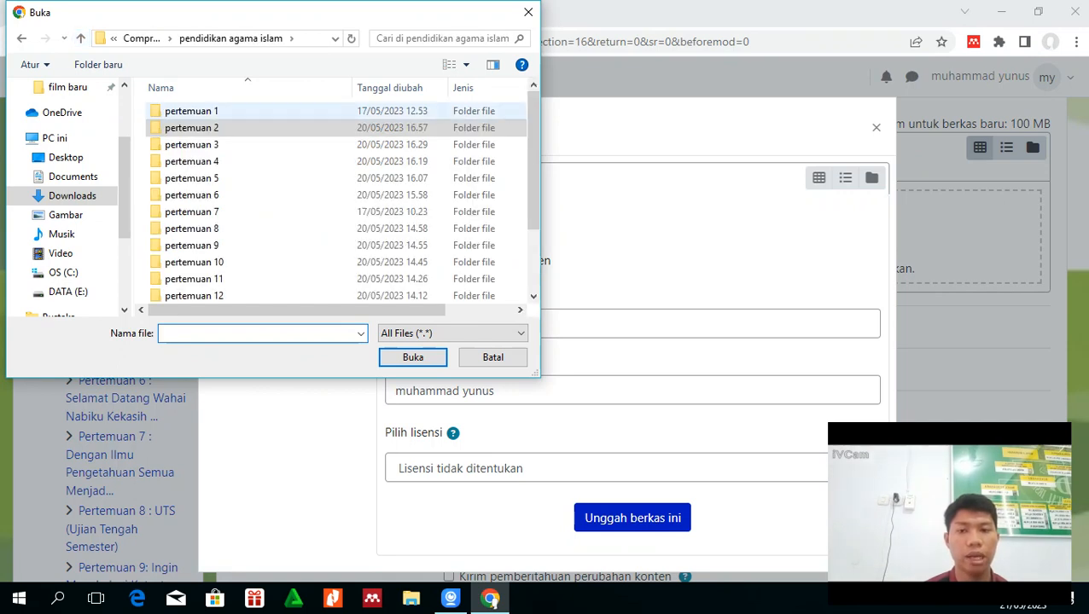
pyautogui.doubleClick(191, 111)
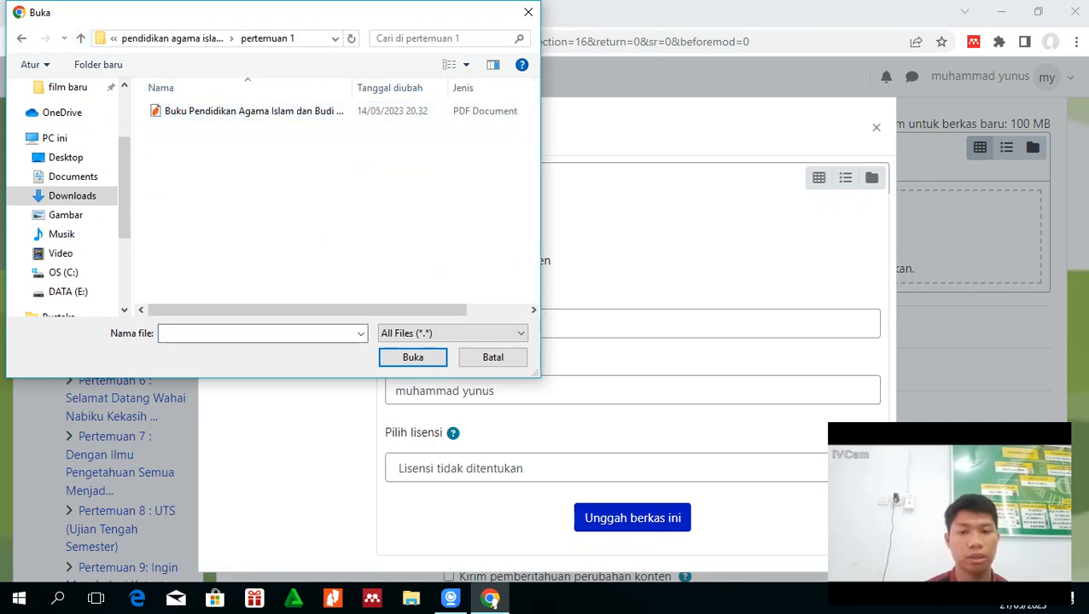
pyautogui.click(254, 111)
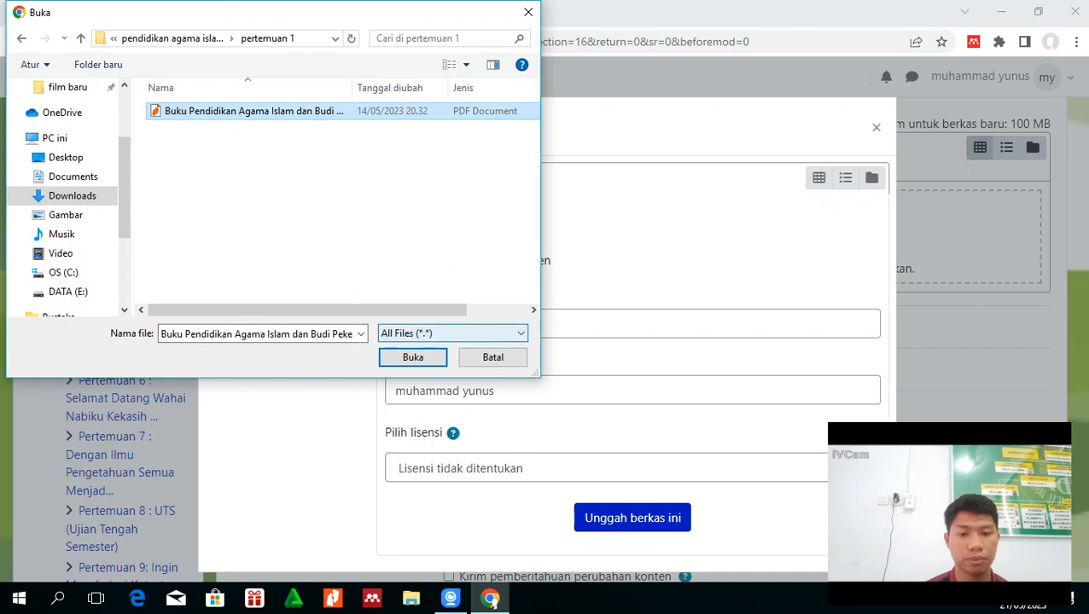
pyautogui.press('Return')
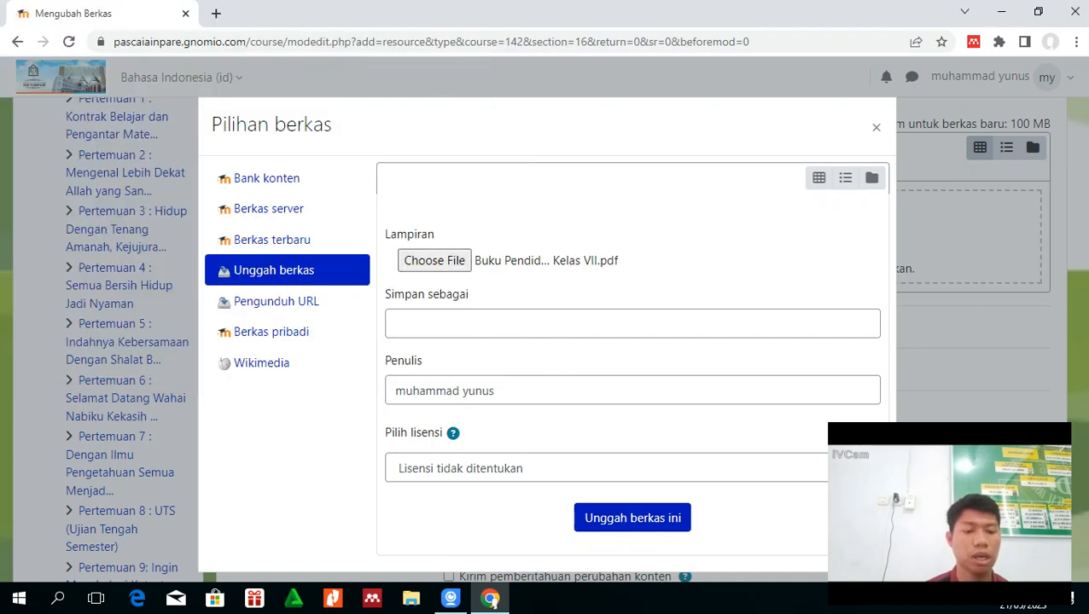
pyautogui.click(632, 518)
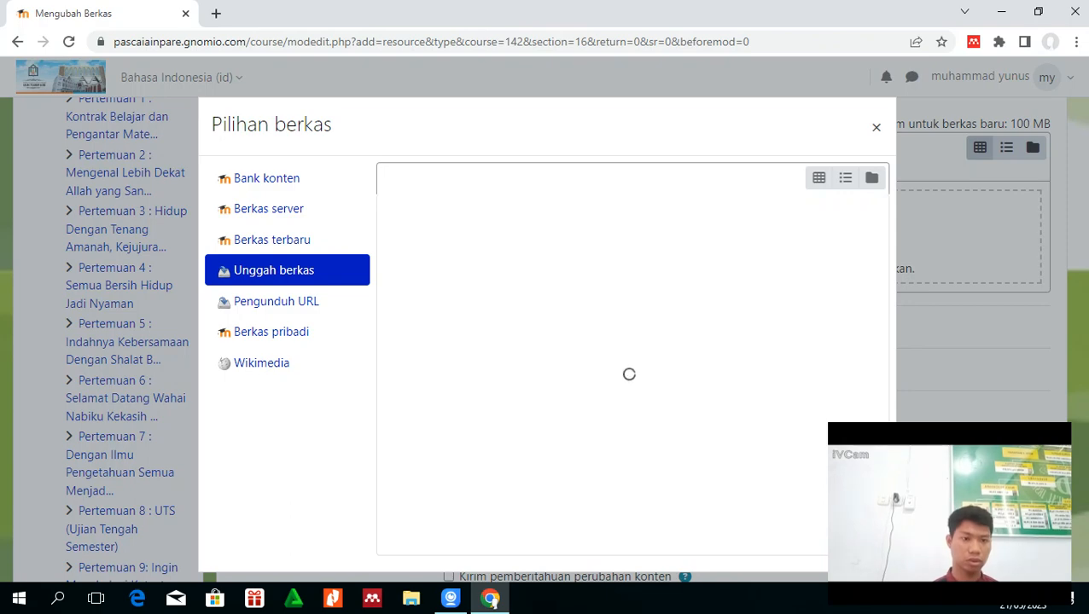
pyautogui.press('Escape')
# - Leave the new Berkas form without saving it and return to the course page
pyautogui.scroll(2, 632, 332)
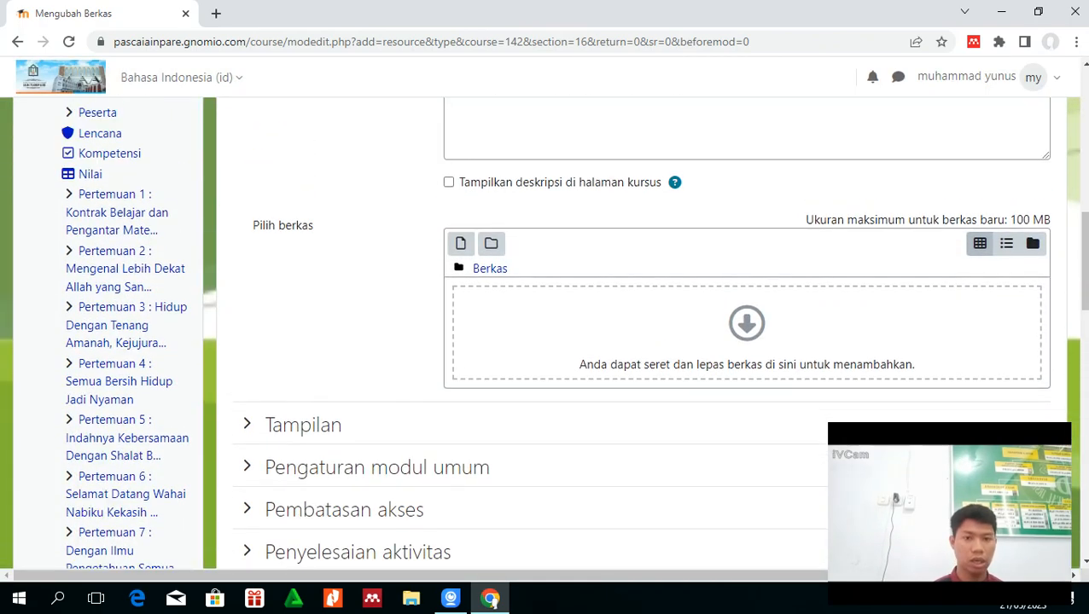
pyautogui.scroll(3, 631, 333)
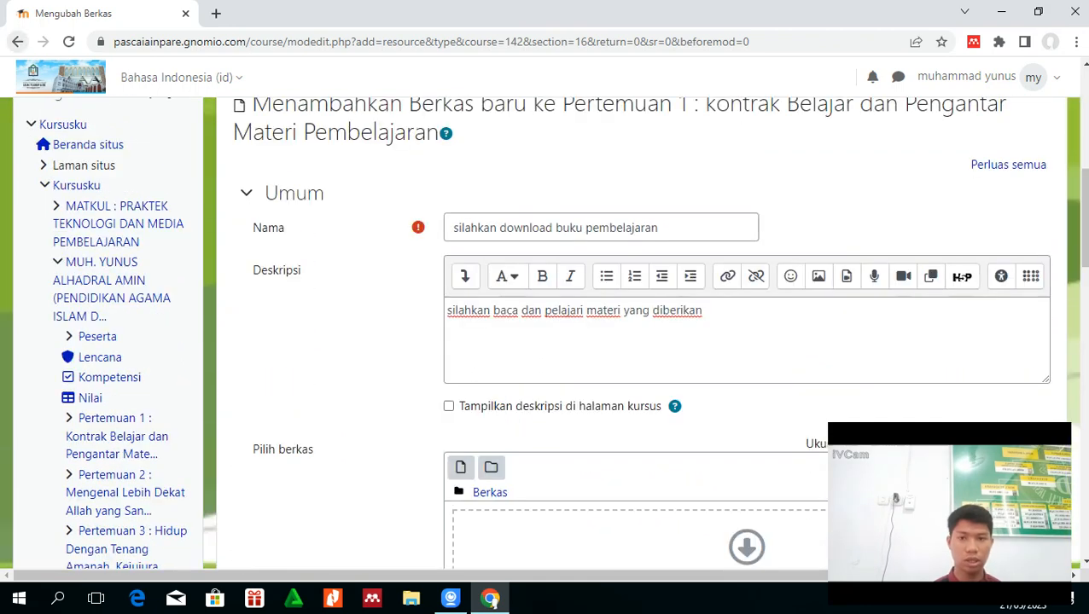
pyautogui.click(18, 41)
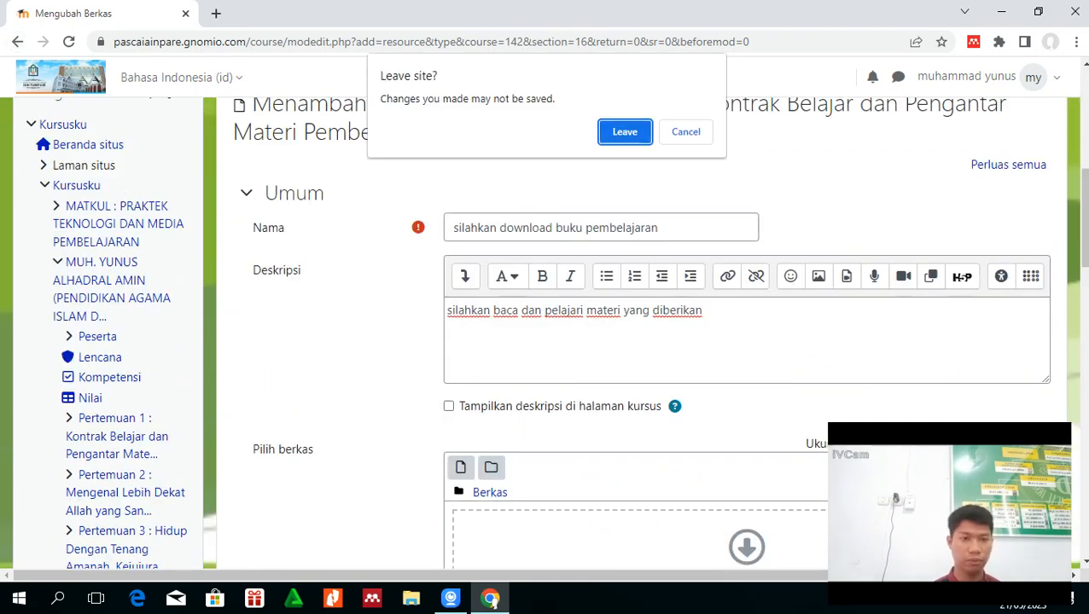
pyautogui.press('Escape')
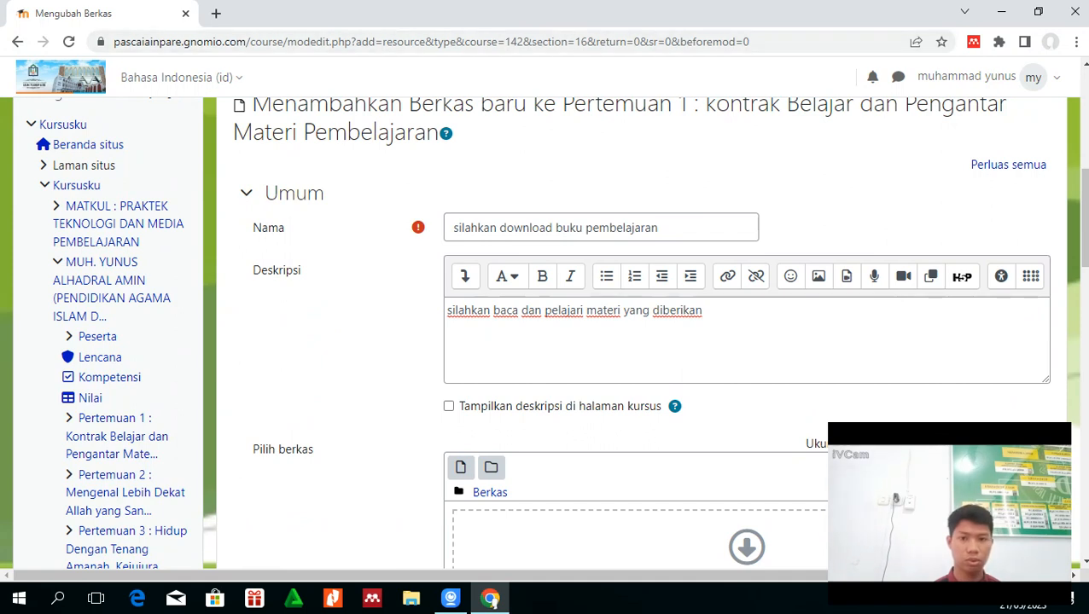
pyautogui.click(17, 41)
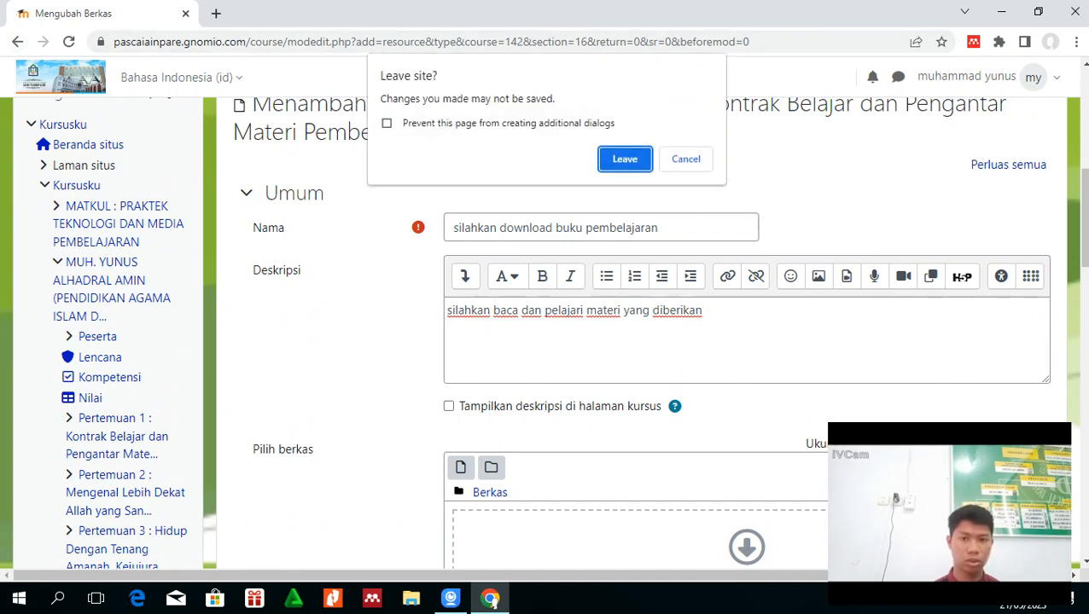
pyautogui.press('Escape')
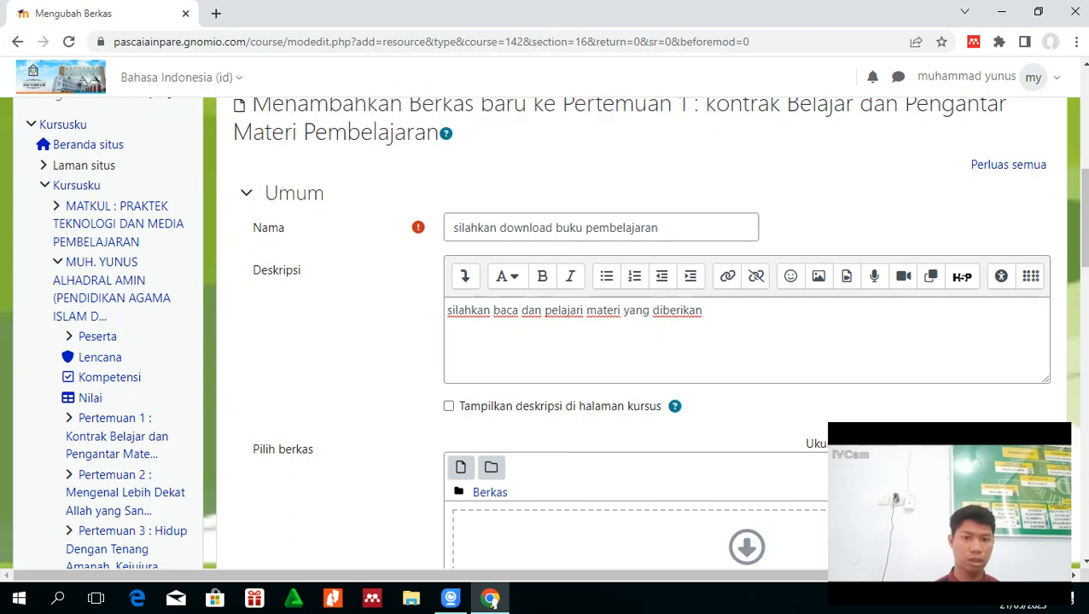
# - Start a new URL resource in the renamed Pertemuan 1 topic near the end of the course
pyautogui.moveTo(1084, 218); pyautogui.dragTo(1083, 129)
pyautogui.scroll(-5, 546, 341)
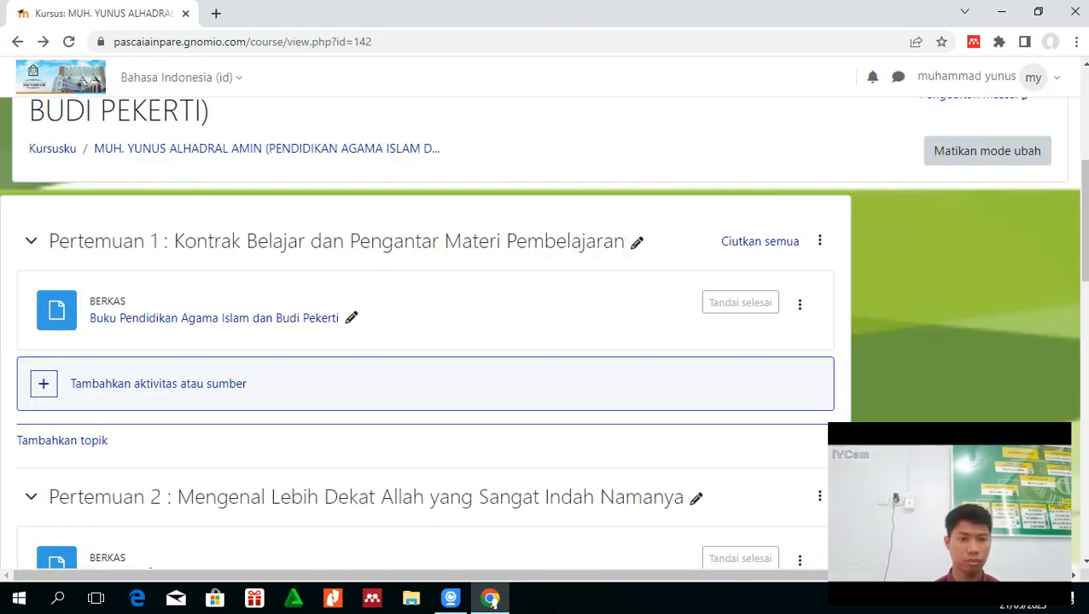
pyautogui.scroll(-10, 546, 342)
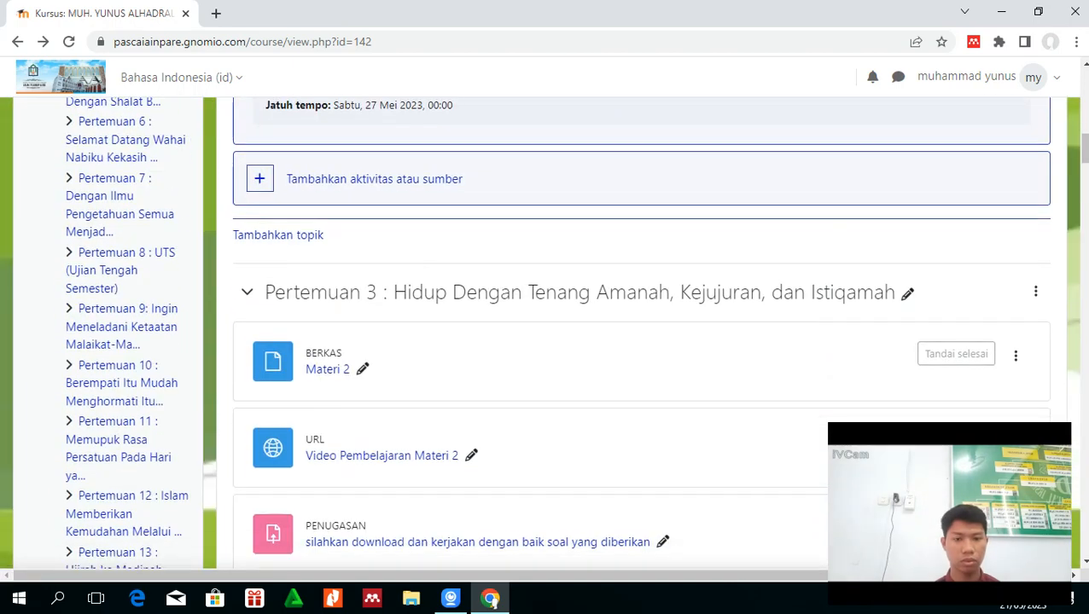
pyautogui.scroll(-20, 546, 342)
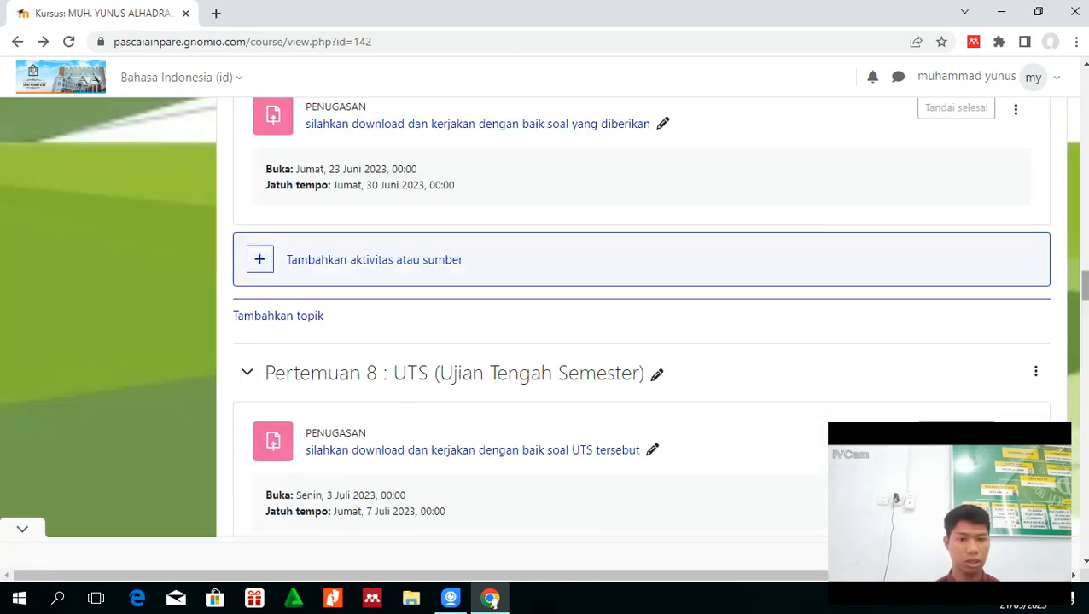
pyautogui.scroll(-15, 546, 341)
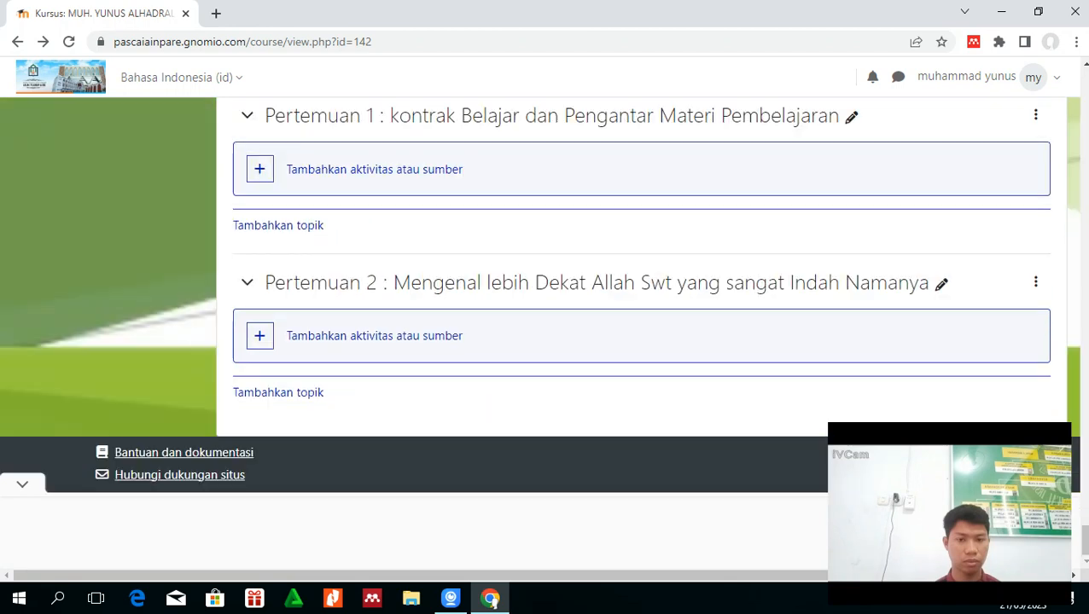
pyautogui.click(374, 169)
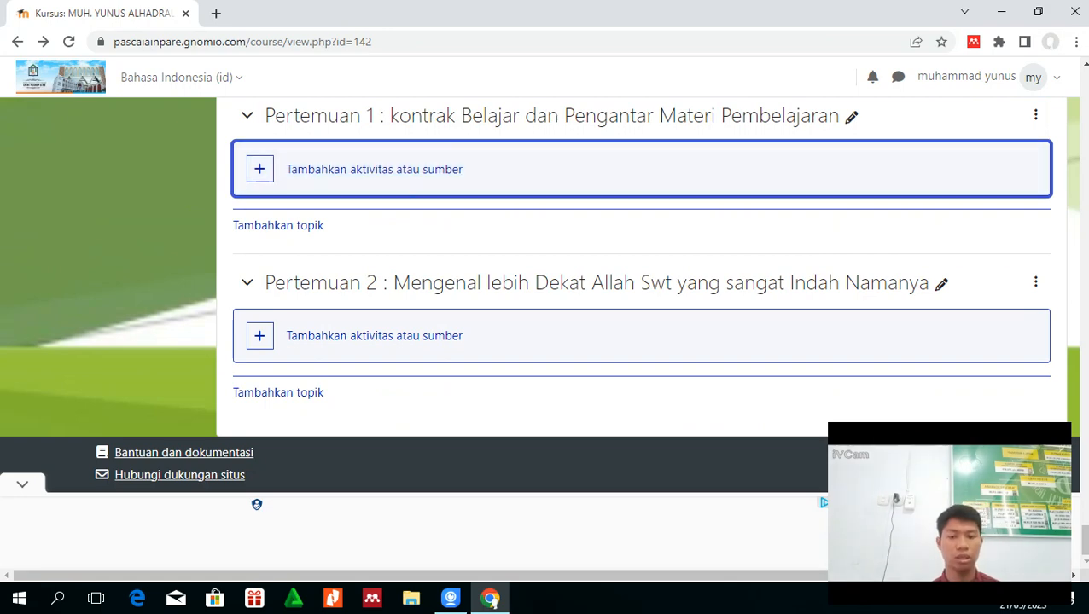
pyautogui.click(23, 485)
pyautogui.click(374, 169)
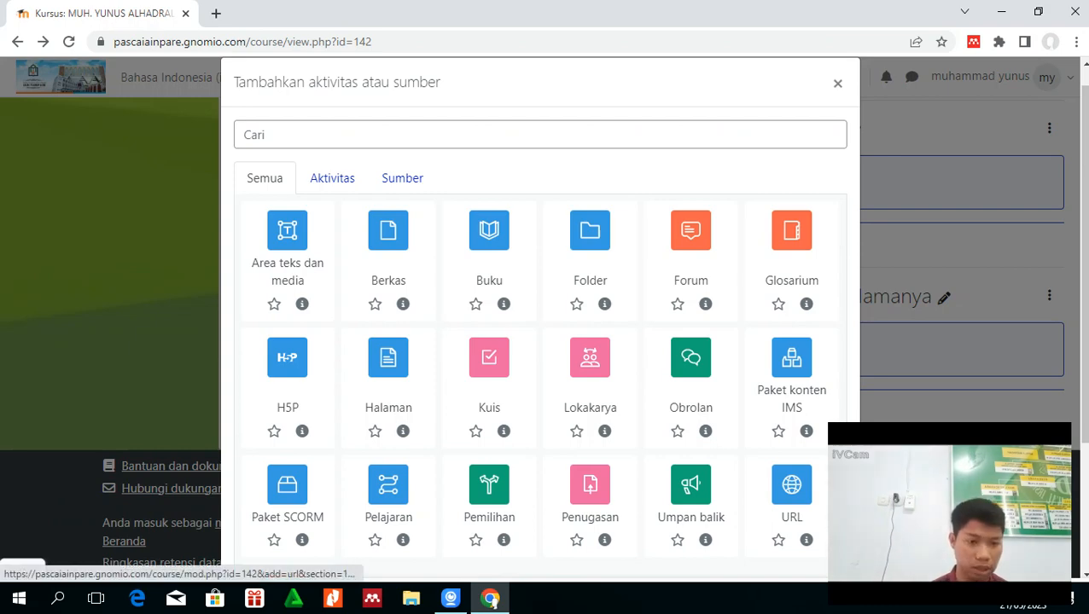
pyautogui.click(791, 491)
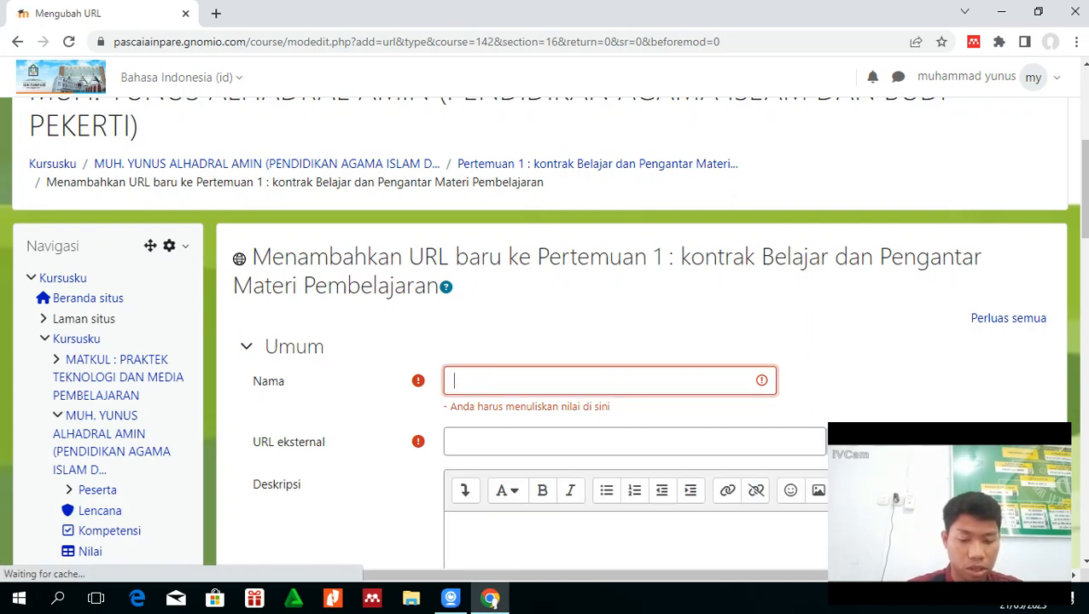
# - Name the new URL resource "video pembelajaran tambahan materi 1"
pyautogui.write('video pe')
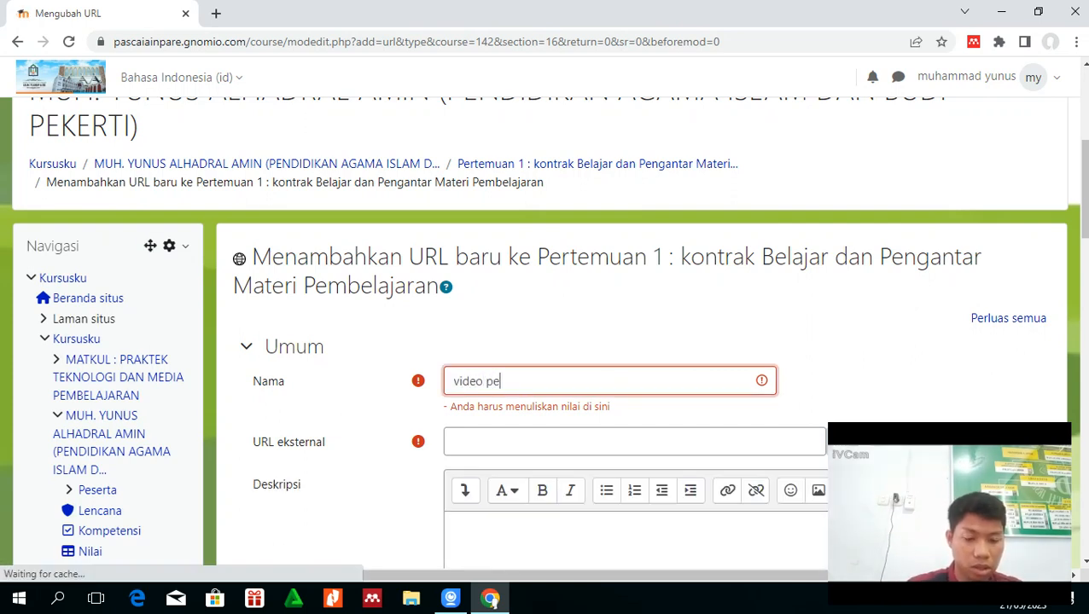
pyautogui.write('mbelajaran')
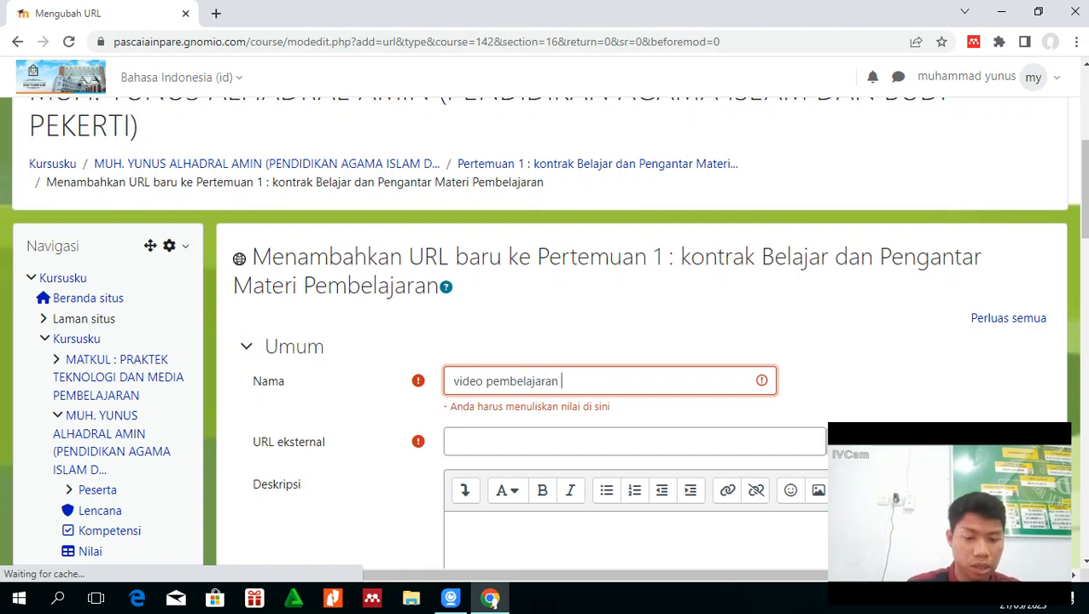
pyautogui.write(' tambshan')
pyautogui.press('BackSpace')
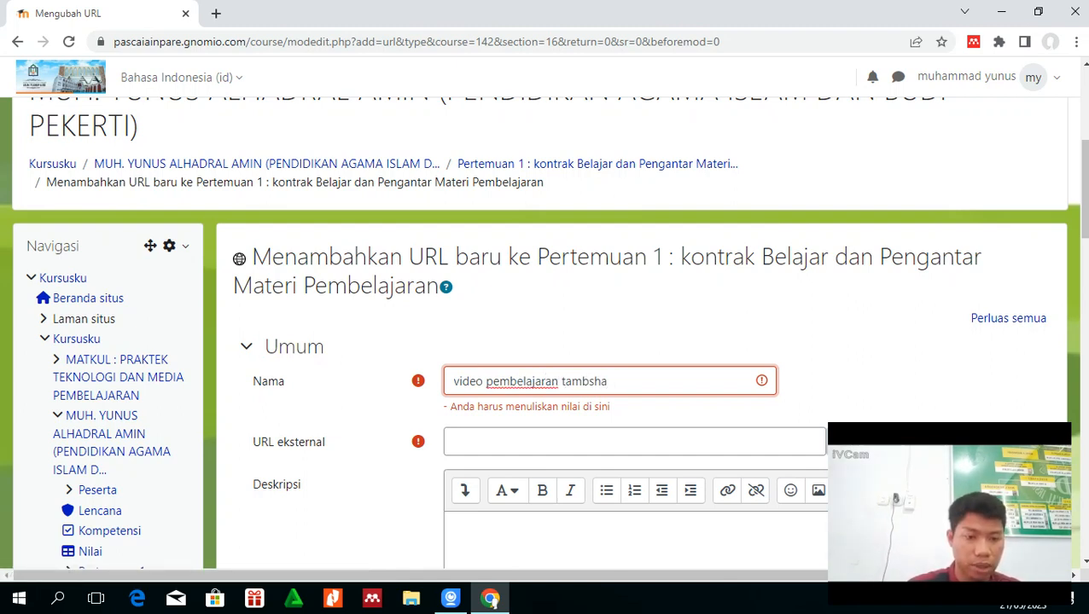
pyautogui.press('BackSpace')
pyautogui.write('ahan m')
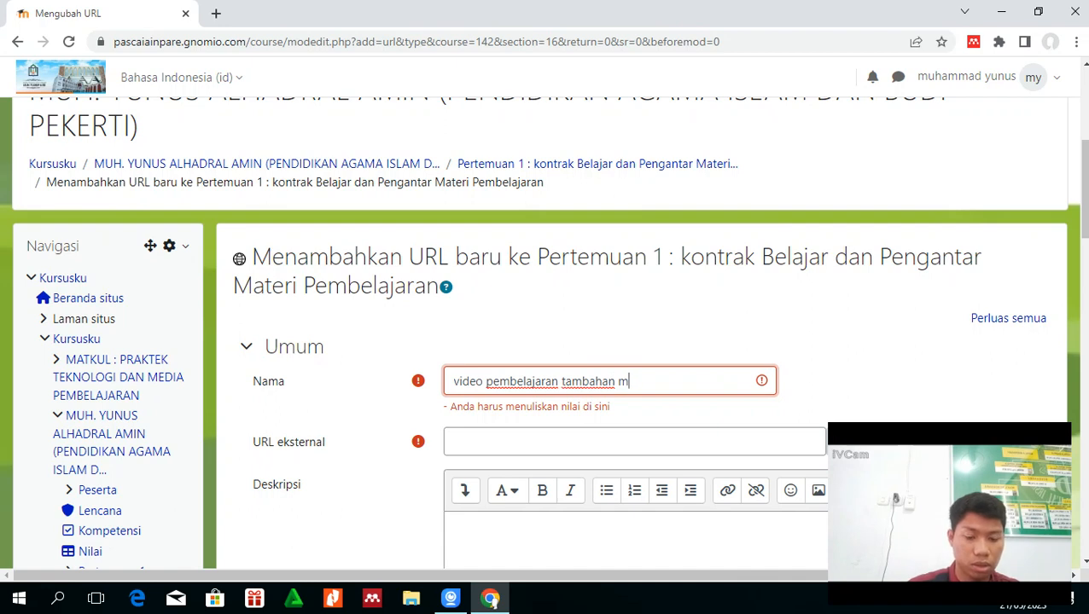
pyautogui.write('ateri 1')
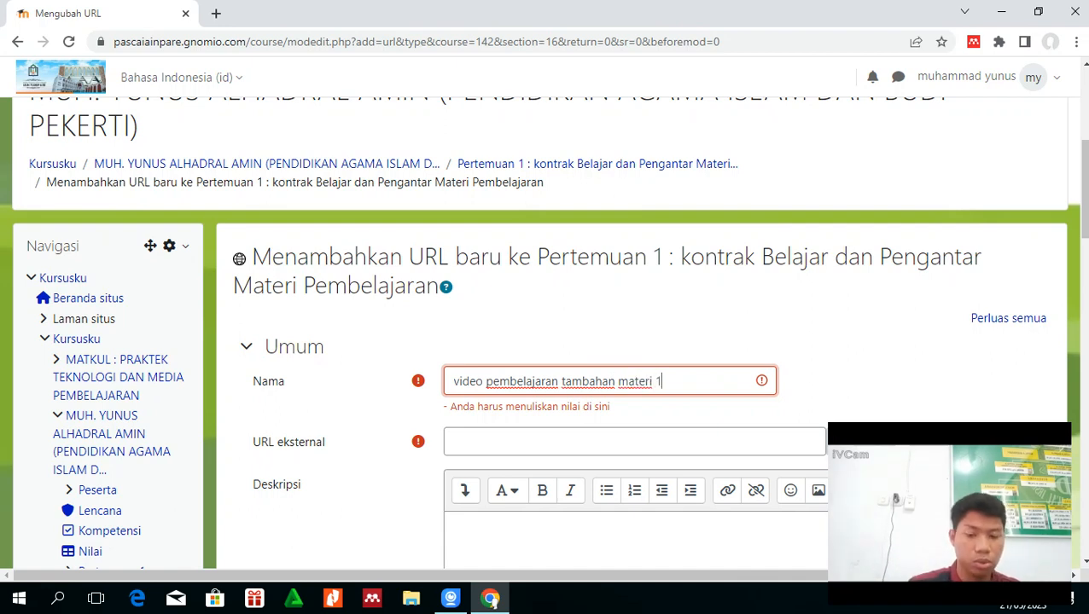
pyautogui.press('Tab')
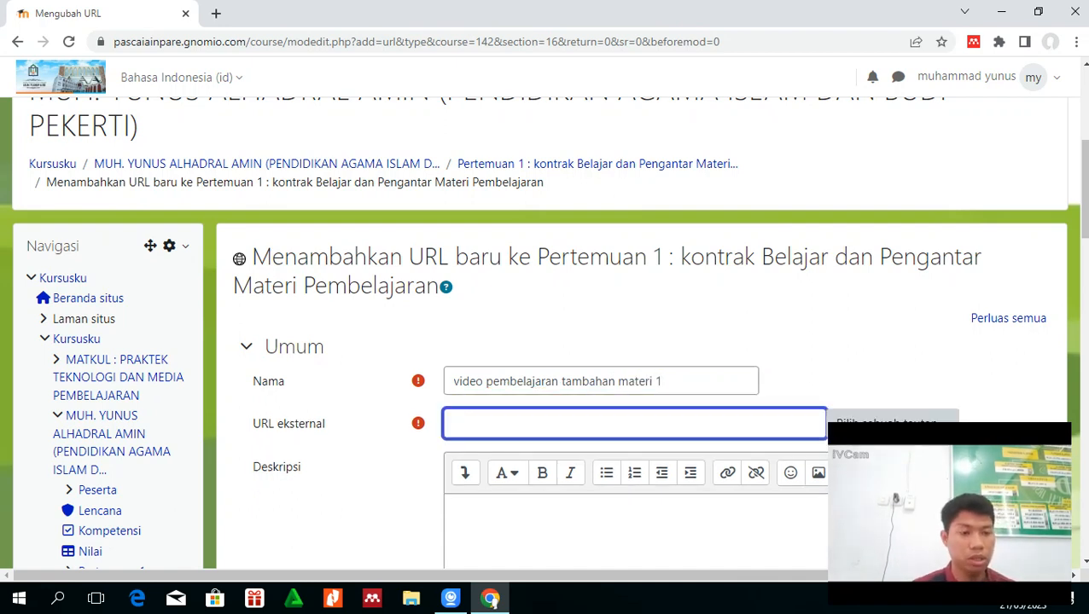
pyautogui.scroll(-3, 546, 332)
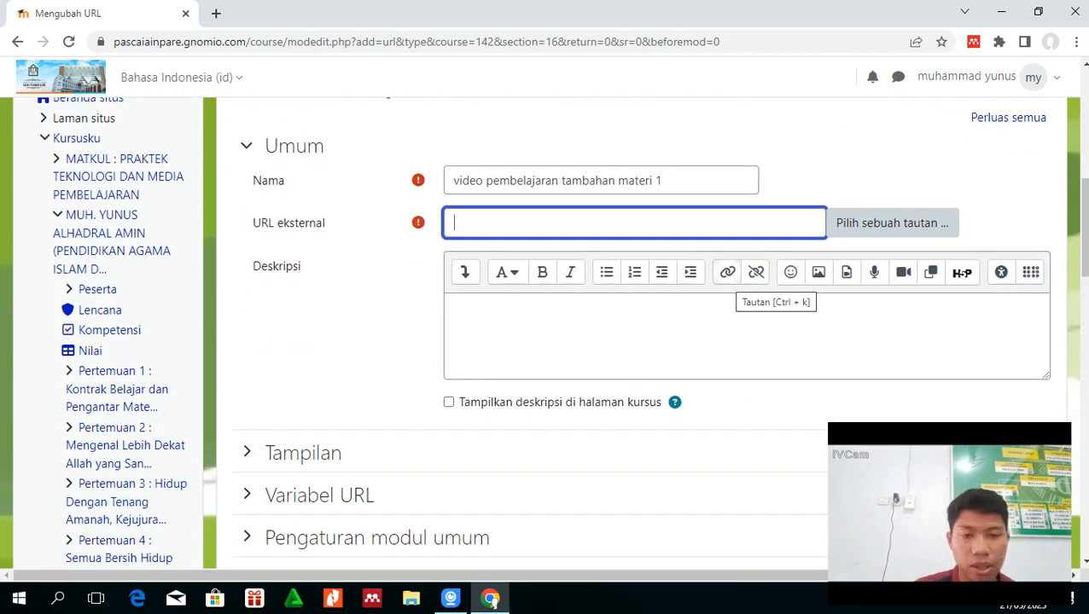
pyautogui.click(727, 289)
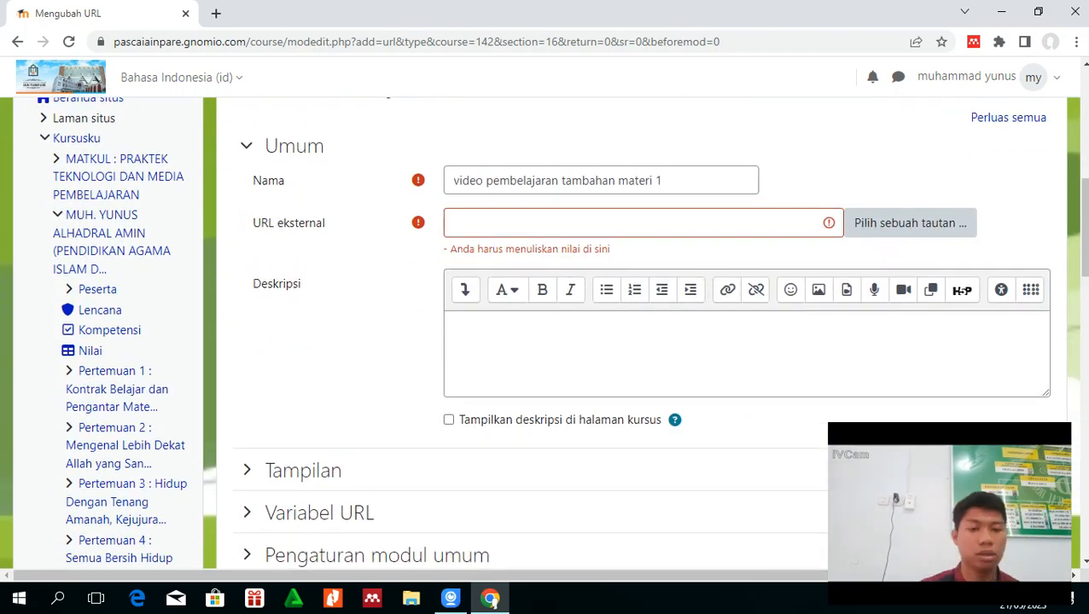
pyautogui.click(727, 290)
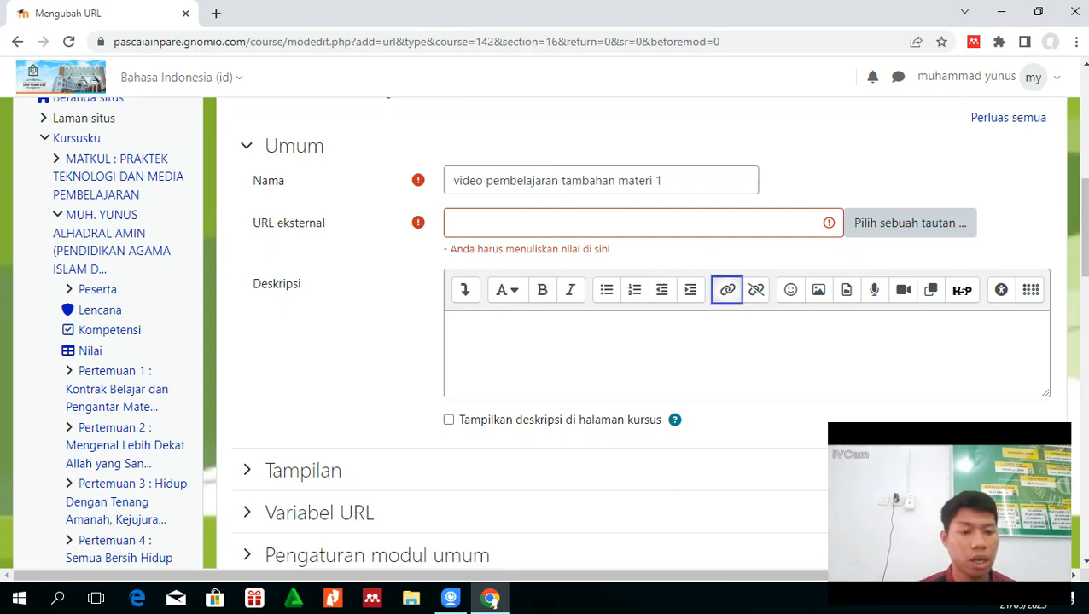
pyautogui.press('Down')
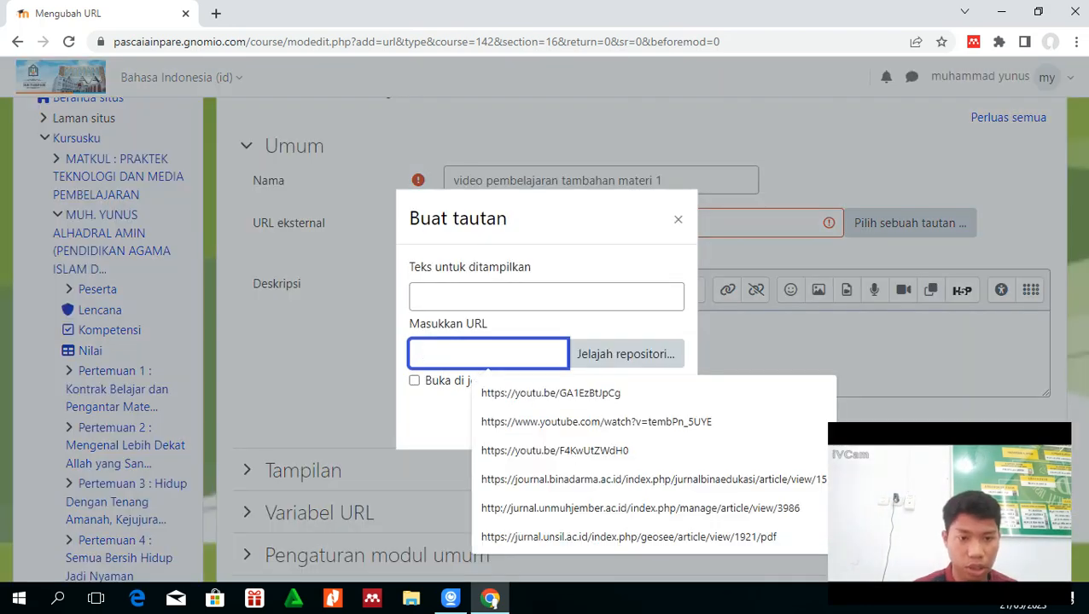
pyautogui.press('Down')
pyautogui.press('Return')
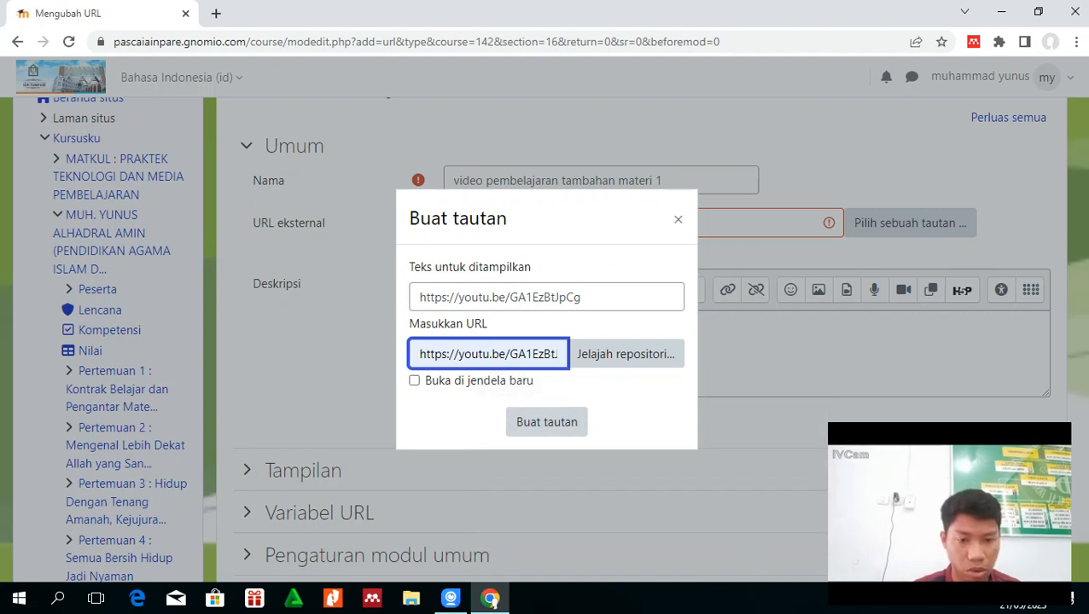
pyautogui.click(414, 381)
pyautogui.press('Tab')
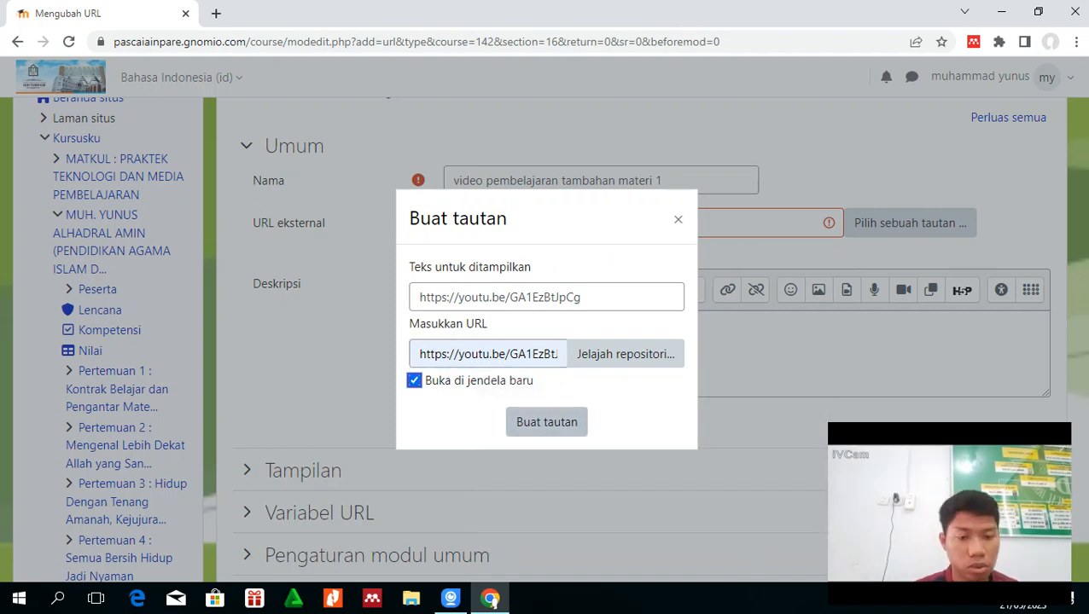
pyautogui.press('Return')
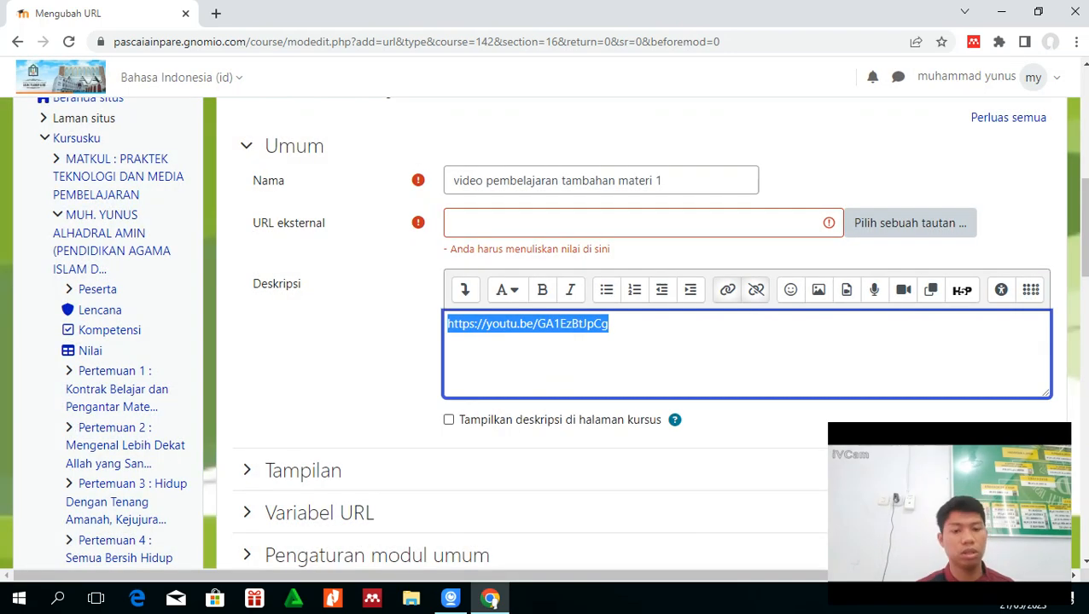
# - Copy the YouTube link from the description into the resource's external URL
pyautogui.click(610, 324)
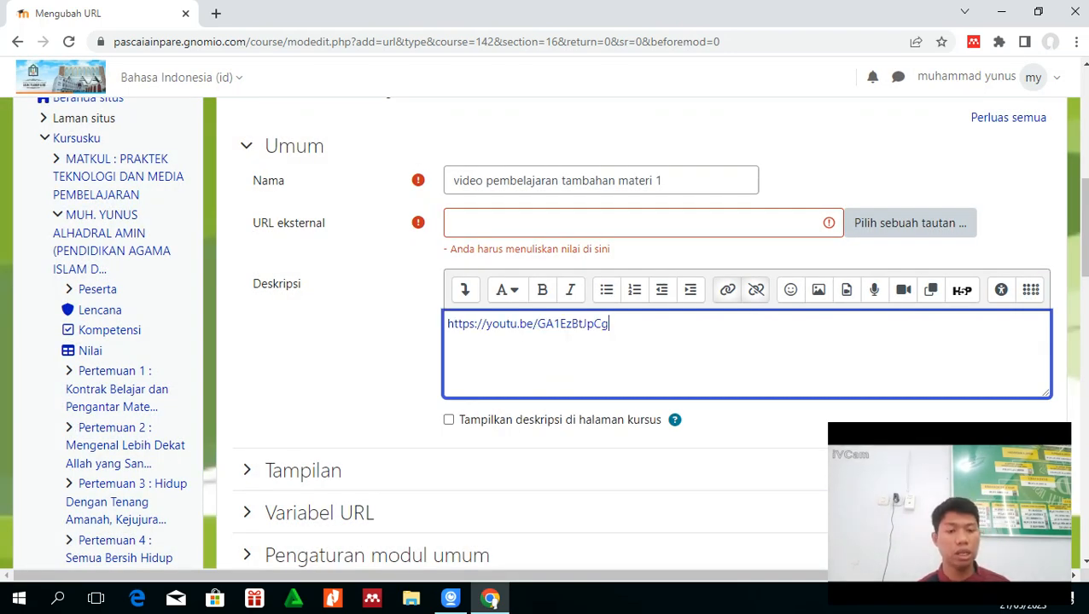
pyautogui.moveTo(610, 324); pyautogui.dragTo(446, 324)
pyautogui.hotkey('ctrl', 'c')
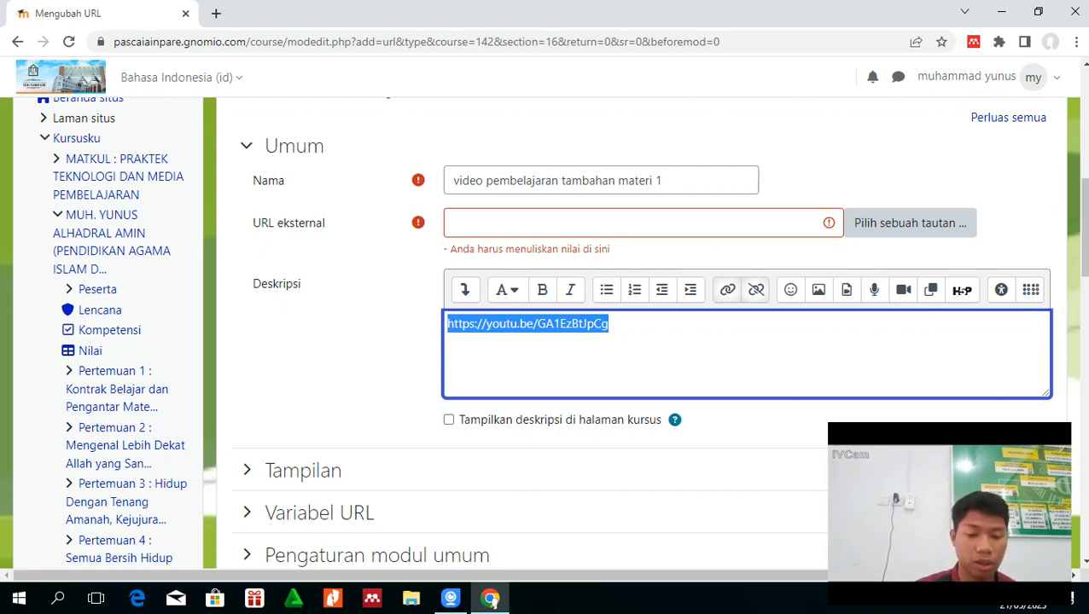
pyautogui.click(482, 222)
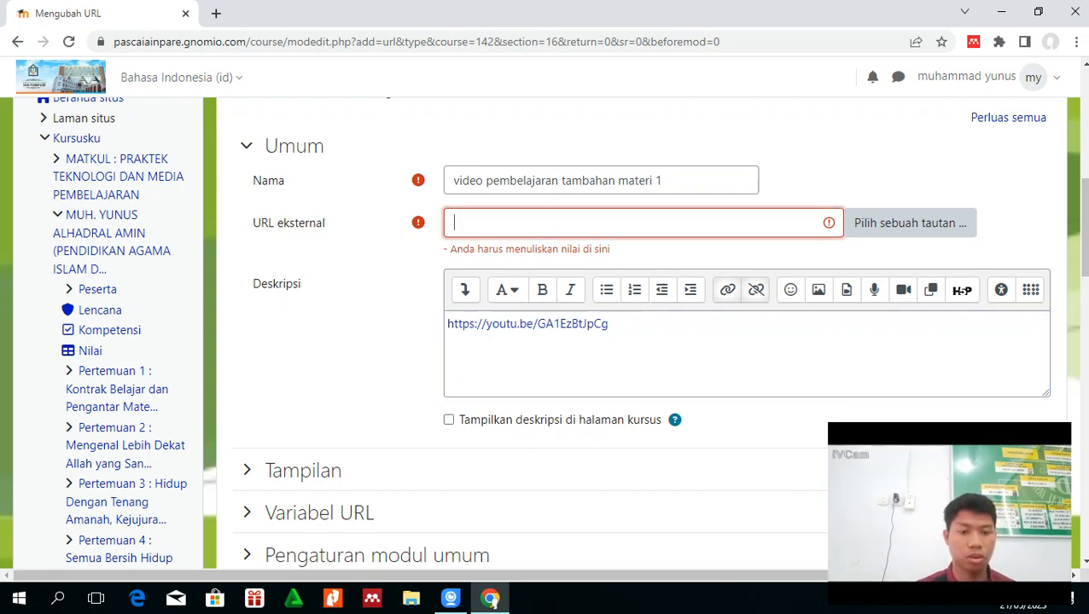
pyautogui.hotkey('ctrl', 'v')
pyautogui.click(611, 326)
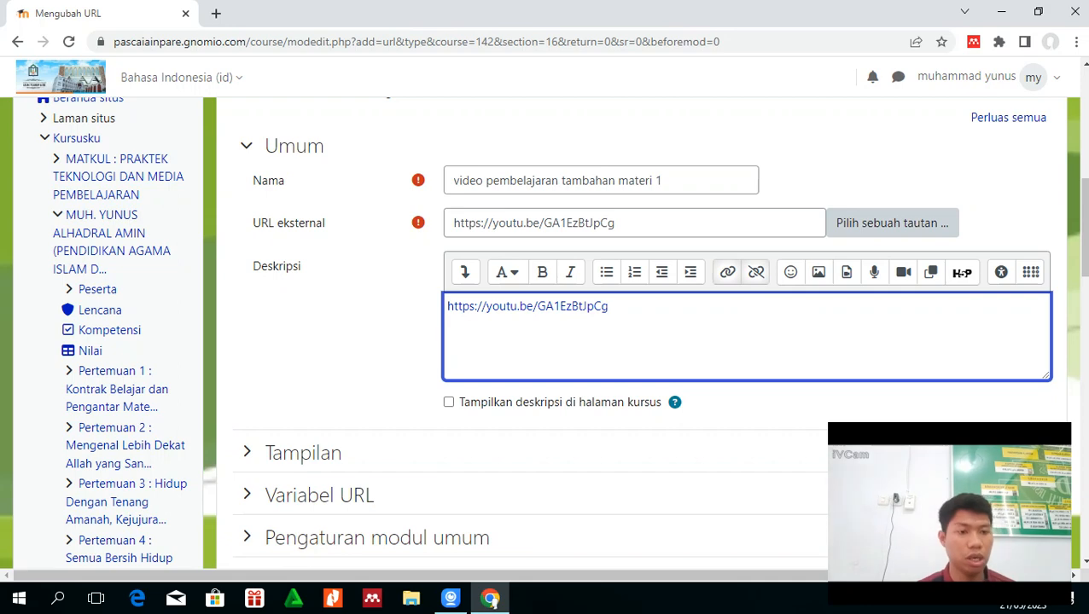
# - Save the URL resource with the other settings at their defaults and return to the course
pyautogui.scroll(-2, 611, 325)
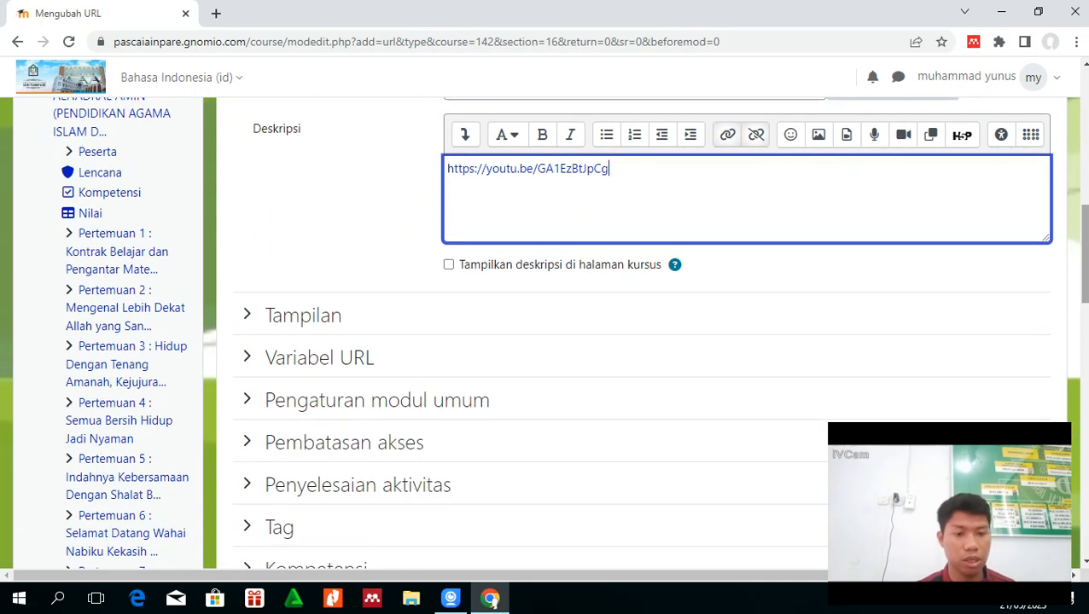
pyautogui.scroll(-4, 611, 333)
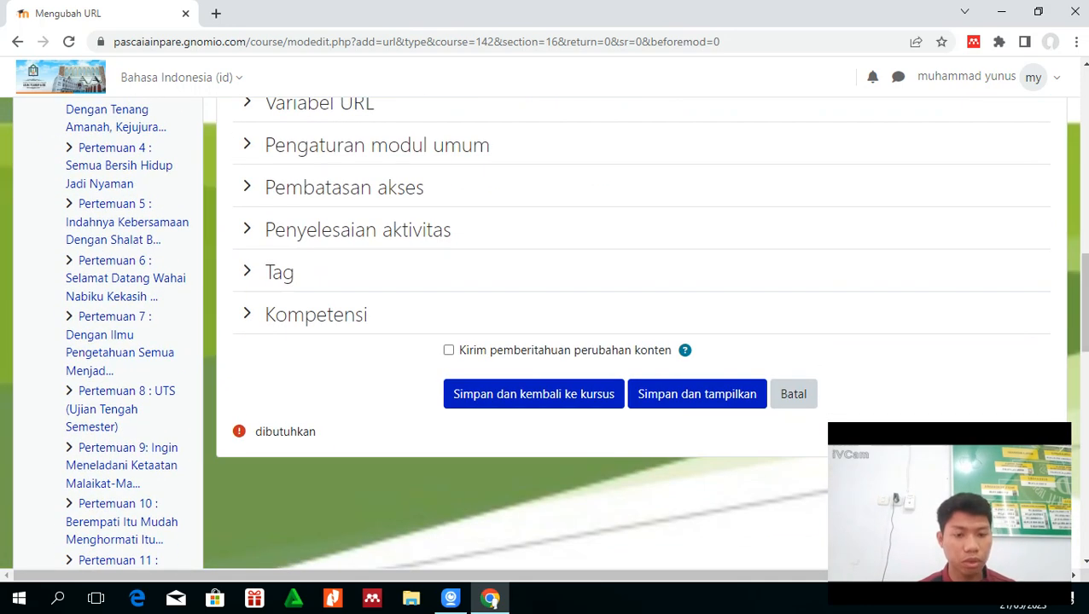
pyautogui.click(534, 395)
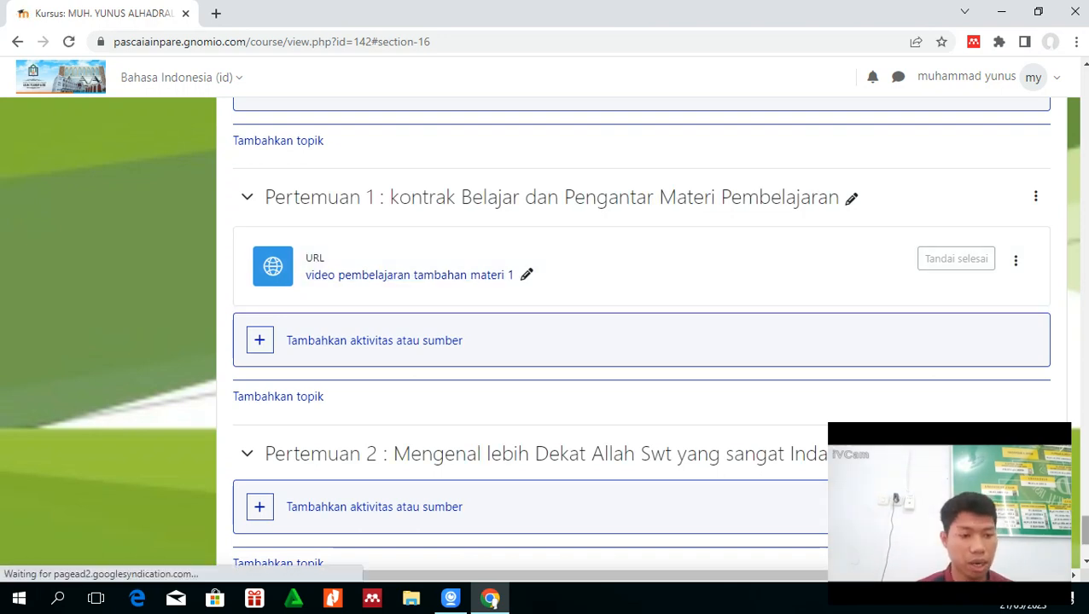
# - Start a new Penugasan activity in the Pertemuan 2 topic at the end of the course and name it "mengerjakan tugas"
pyautogui.moveTo(1082, 529); pyautogui.dragTo(1082, 541)
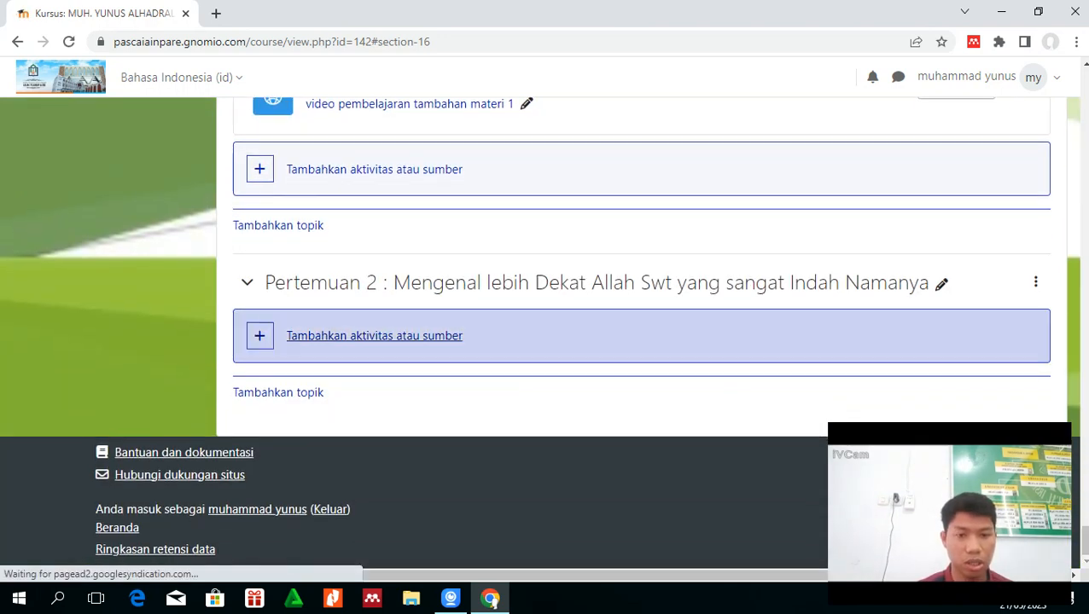
pyautogui.click(374, 337)
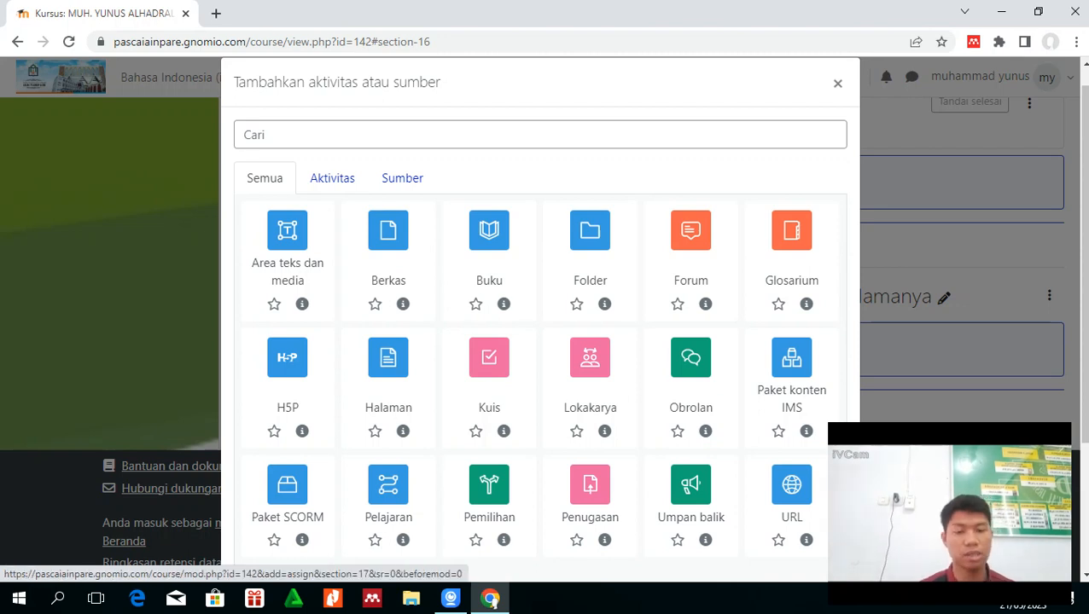
pyautogui.click(590, 490)
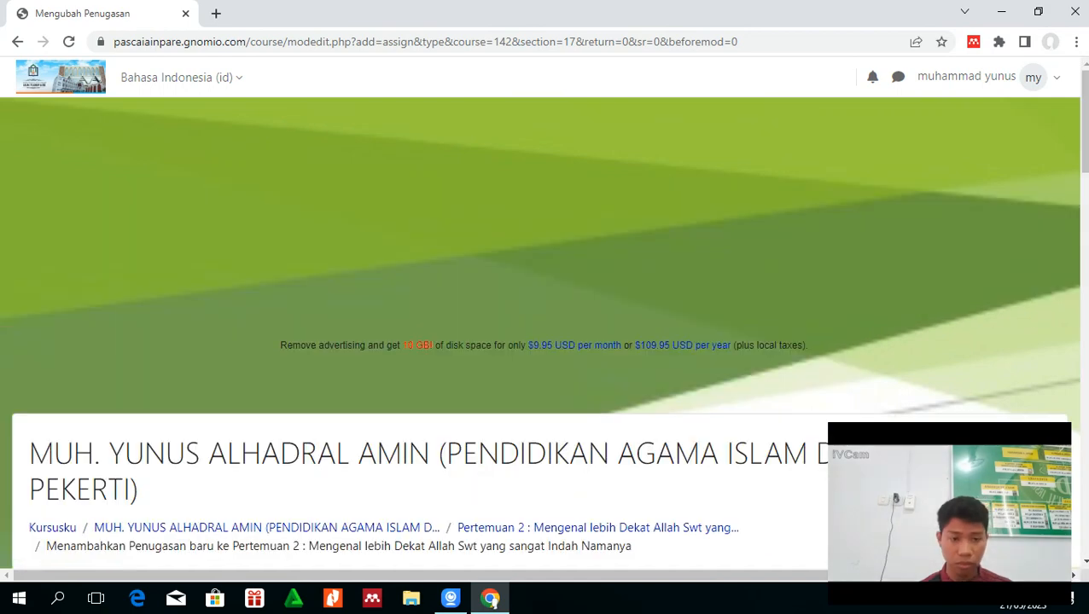
pyautogui.scroll(-4, 543, 333)
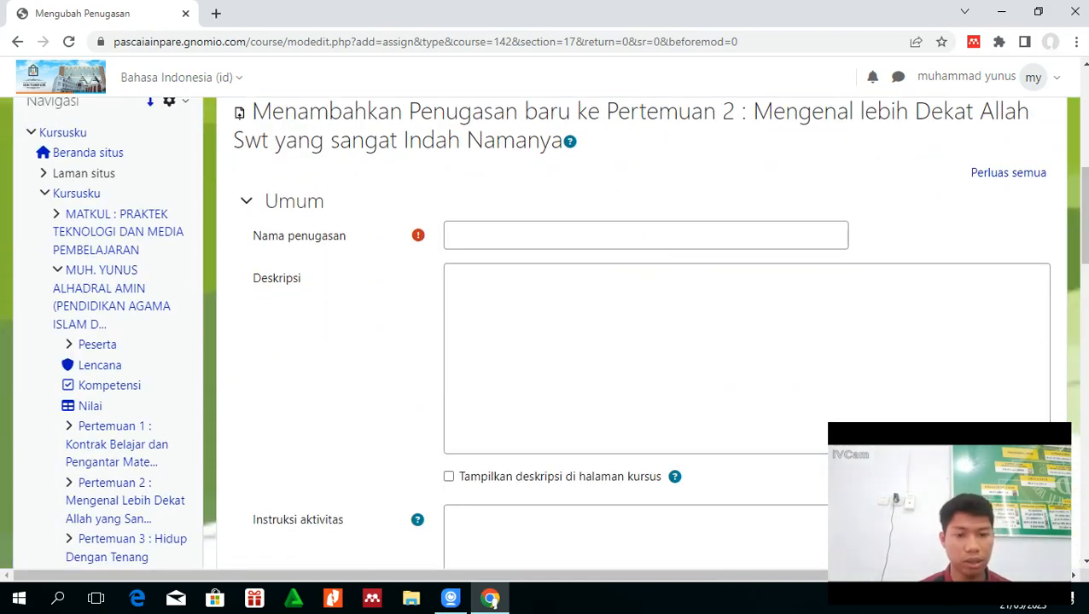
pyautogui.click(546, 235)
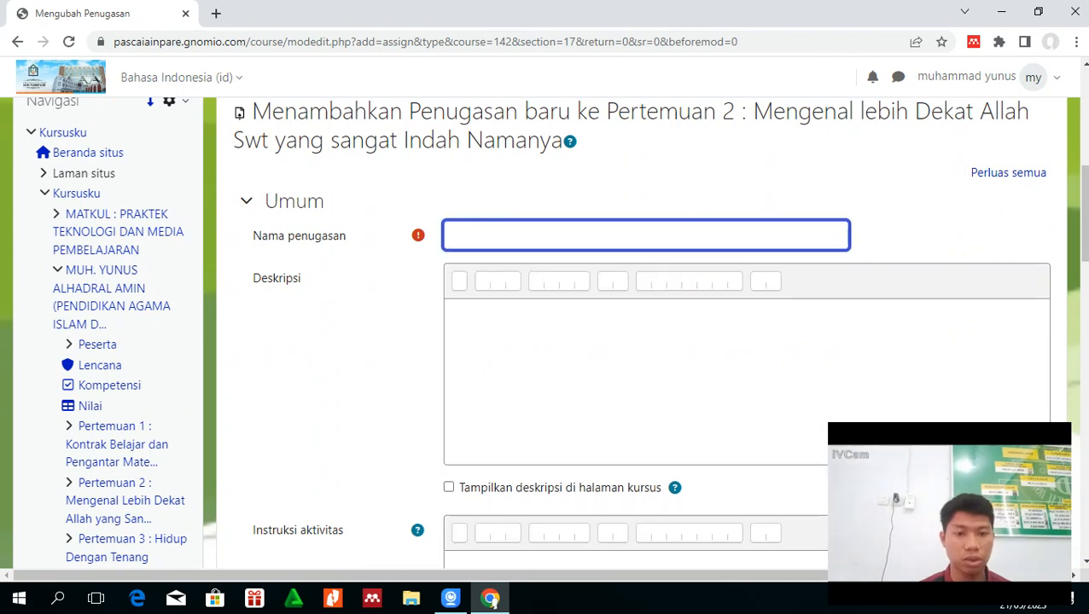
pyautogui.write('meng')
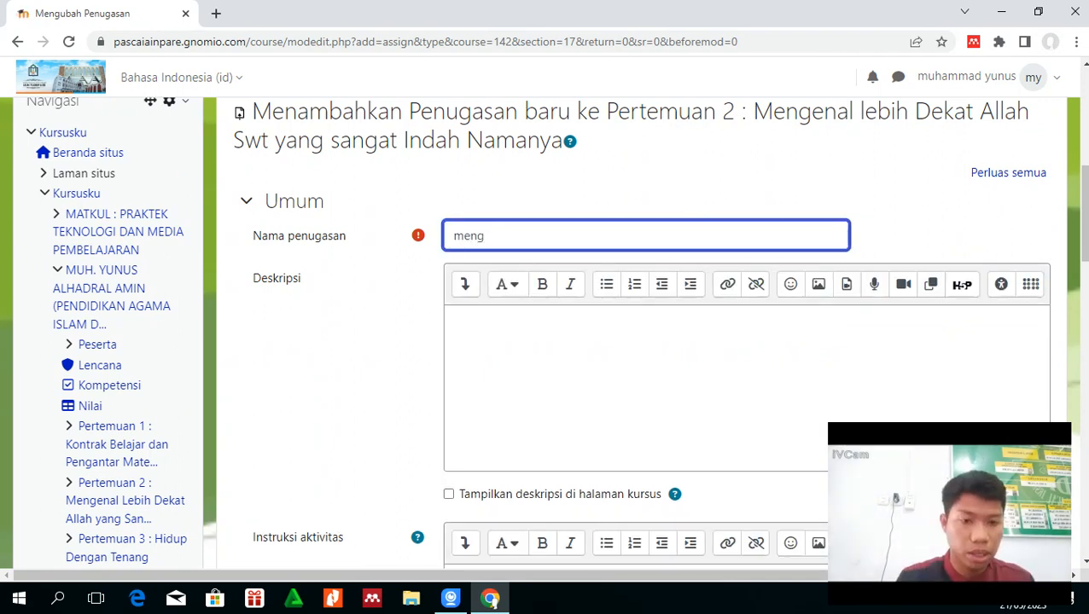
pyautogui.write('erjakan tug')
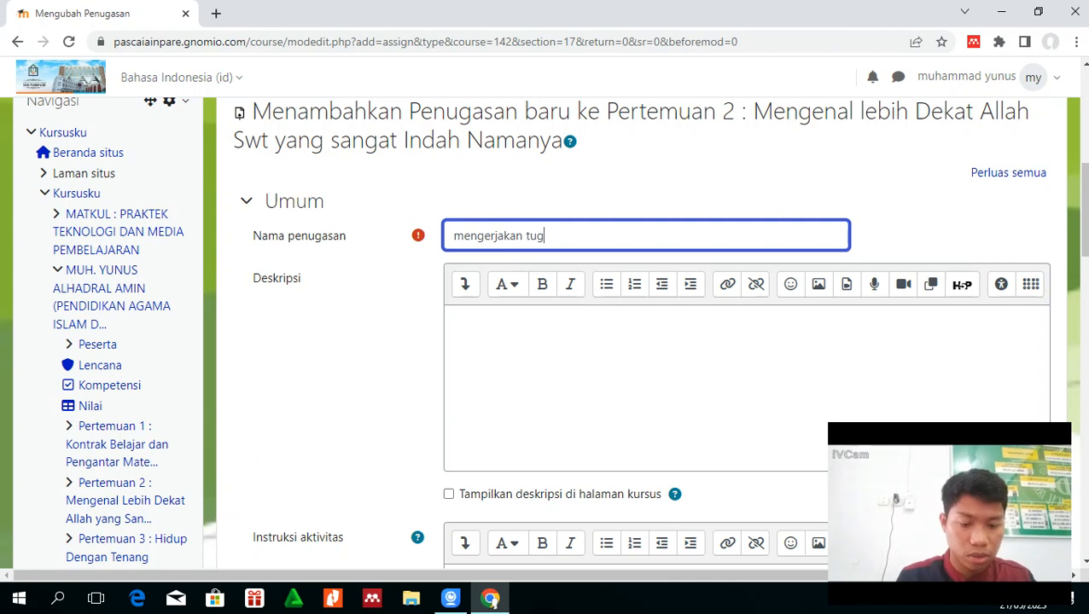
pyautogui.write('as')
pyautogui.press('Tab')
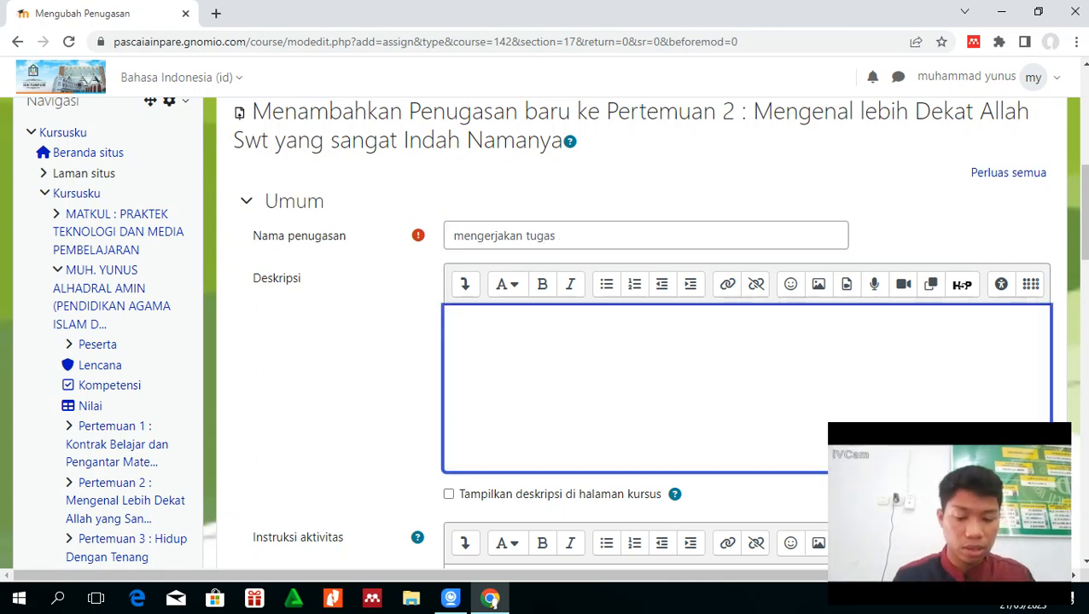
# - Enter "silahkan download dan kerjakan dengan baik soal yang diberikan" as the assignment's description
pyautogui.write('s')
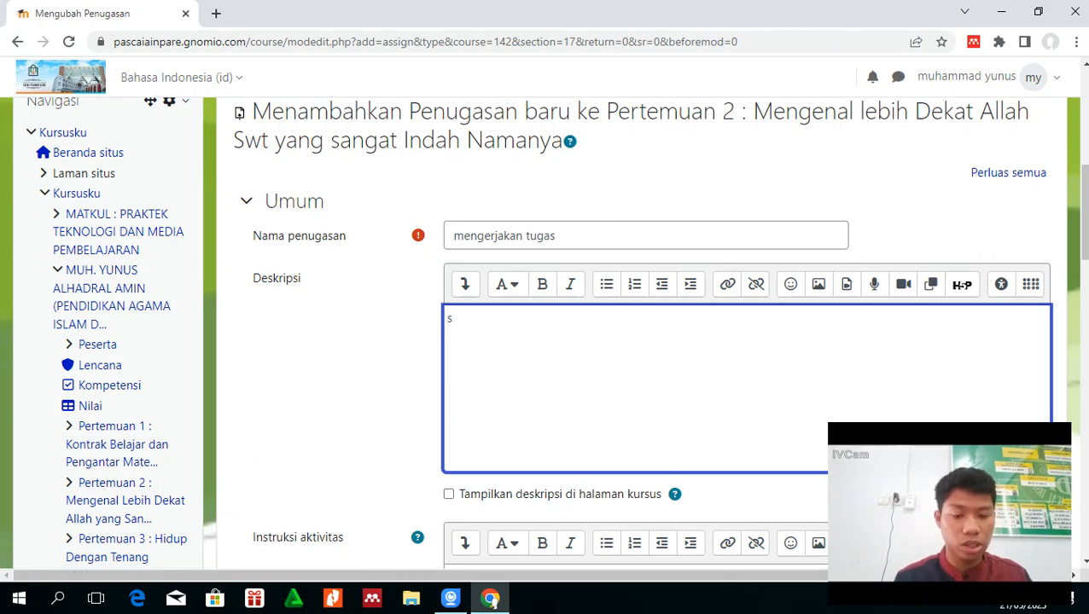
pyautogui.write('islhkan')
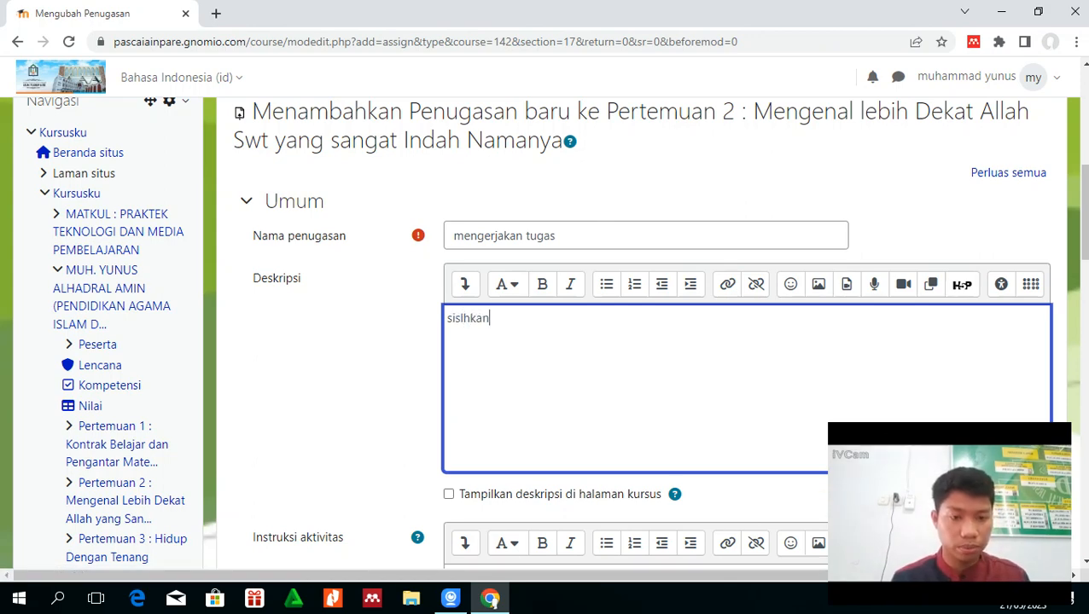
pyautogui.press('BackSpace')
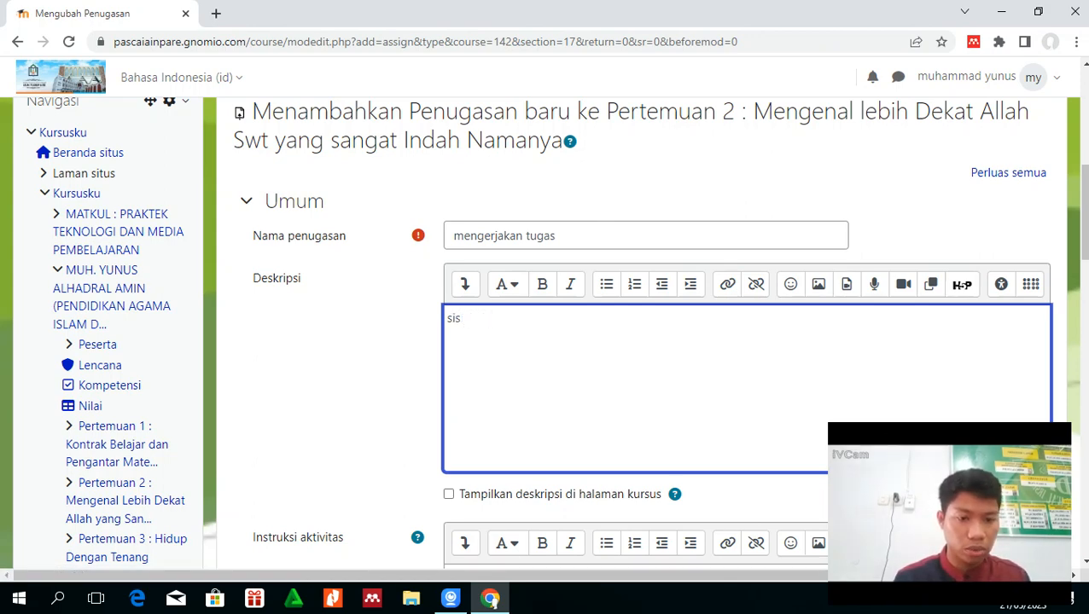
pyautogui.write('lahkan k')
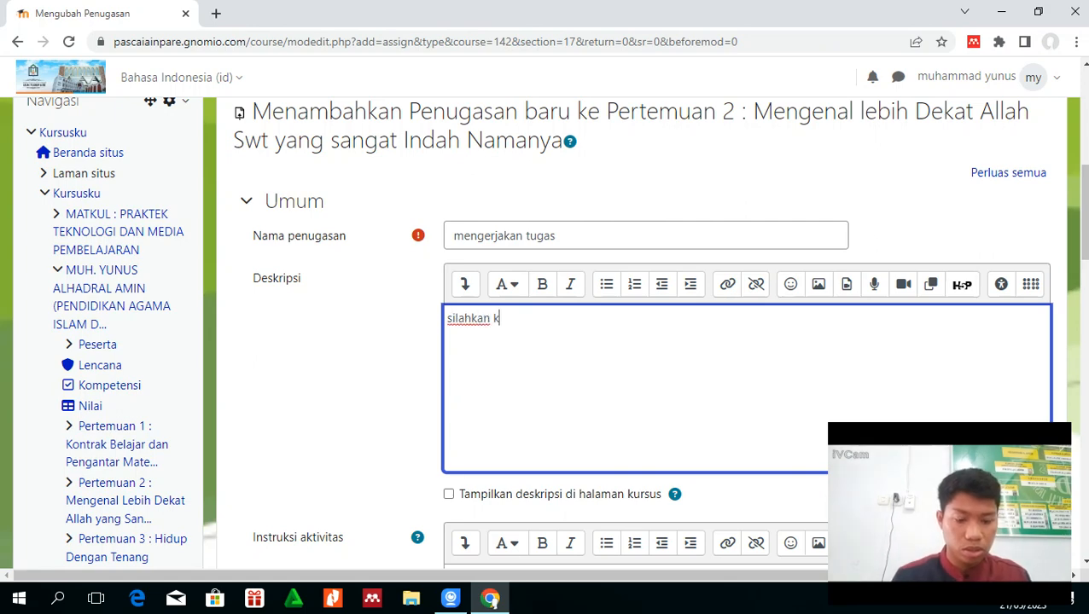
pyautogui.write('erjakan')
pyautogui.press('BackSpace')
pyautogui.press('BackSpace')
pyautogui.press('BackSpace')
pyautogui.press('BackSpace')
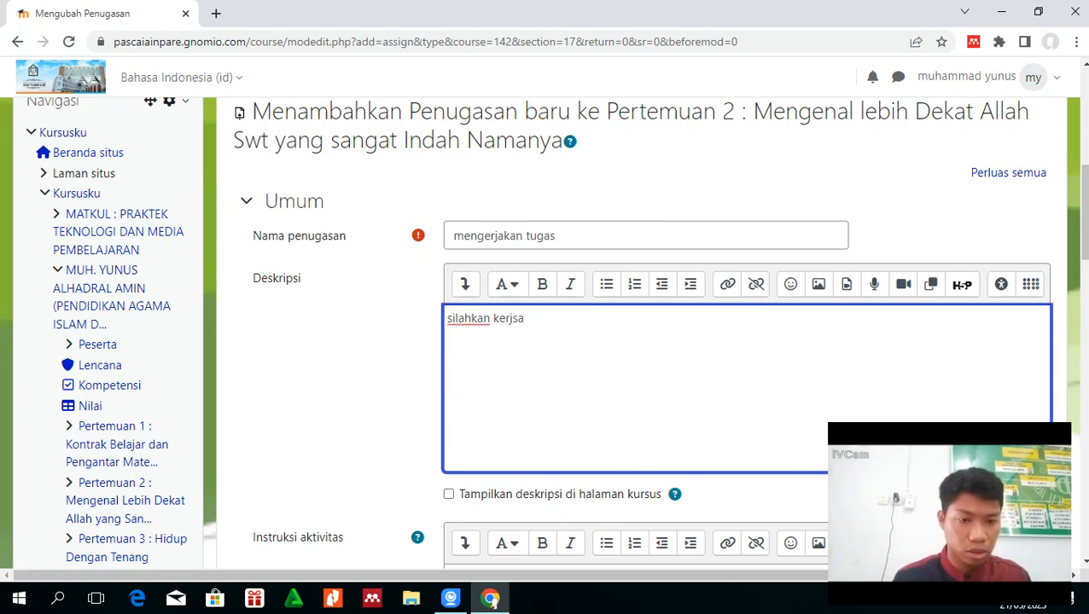
pyautogui.write('s')
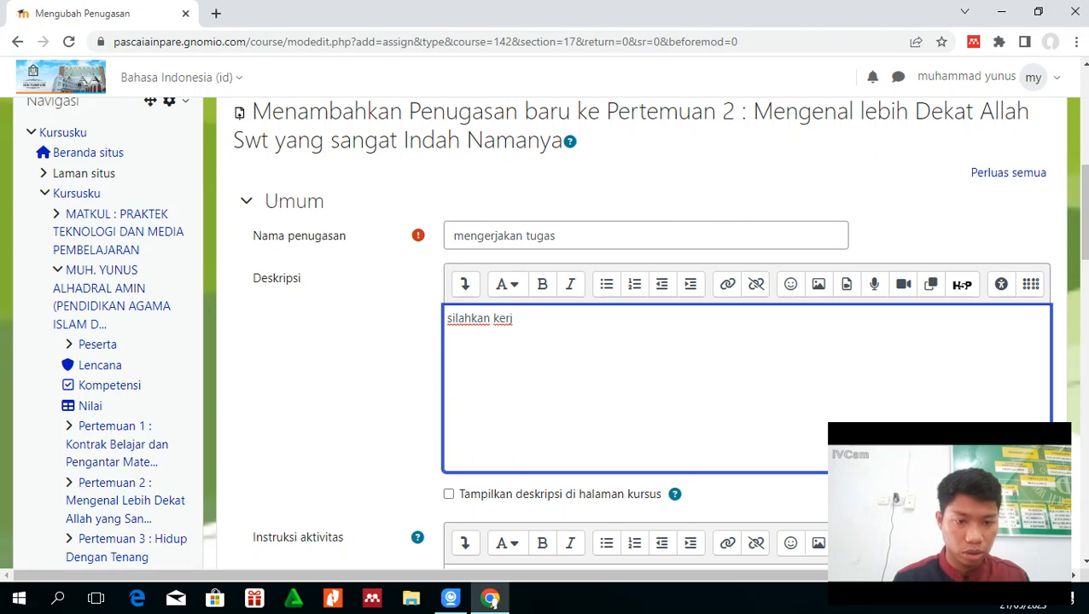
pyautogui.press('BackSpace')
pyautogui.press('BackSpace')
pyautogui.press('BackSpace')
pyautogui.press('BackSpace')
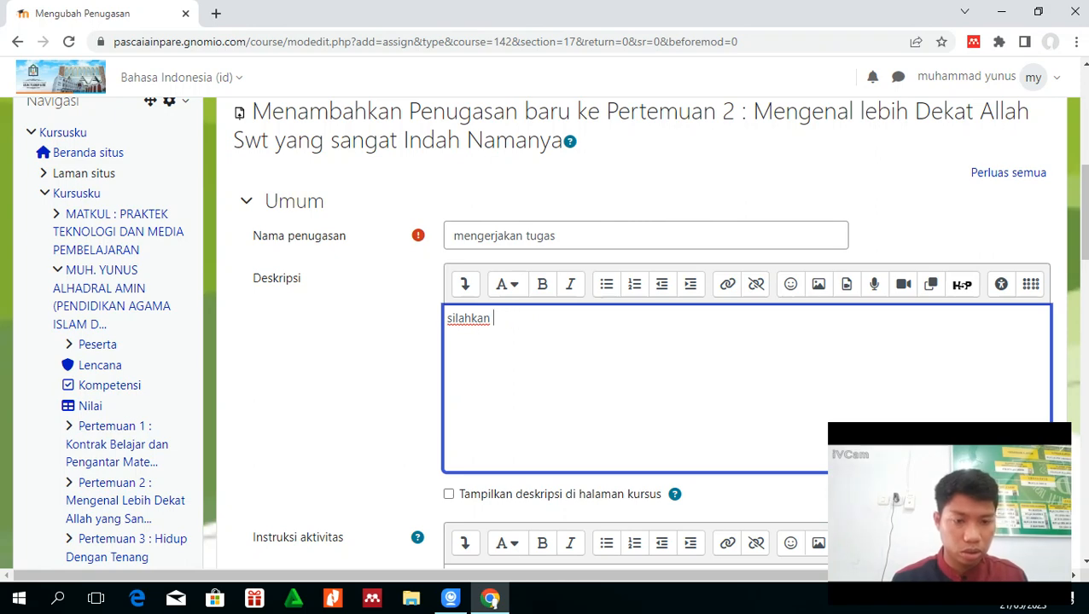
pyautogui.write('downb,oad')
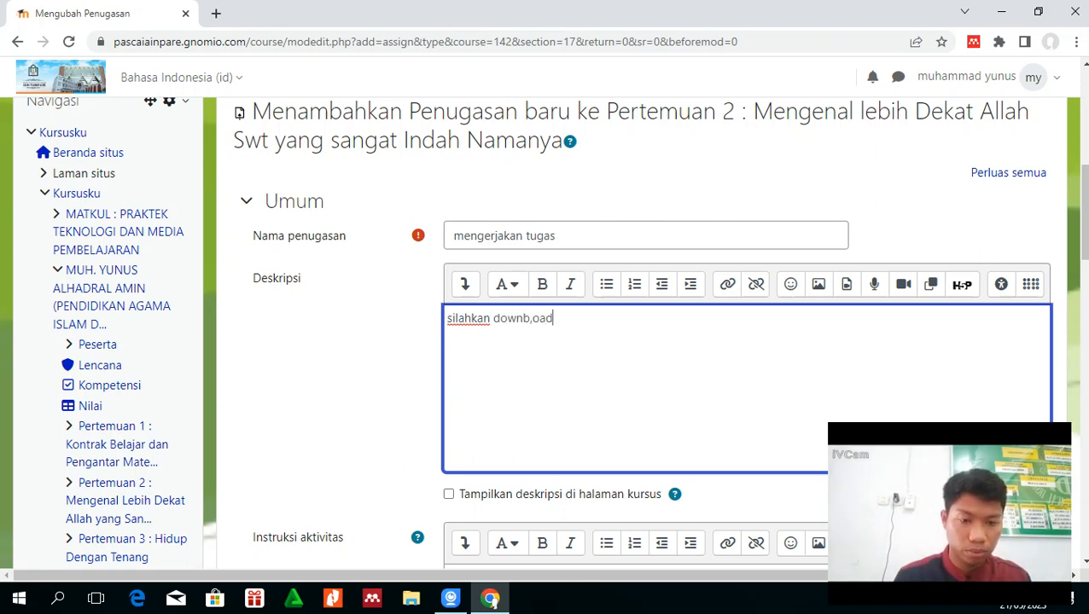
pyautogui.press('BackSpace')
pyautogui.press('BackSpace')
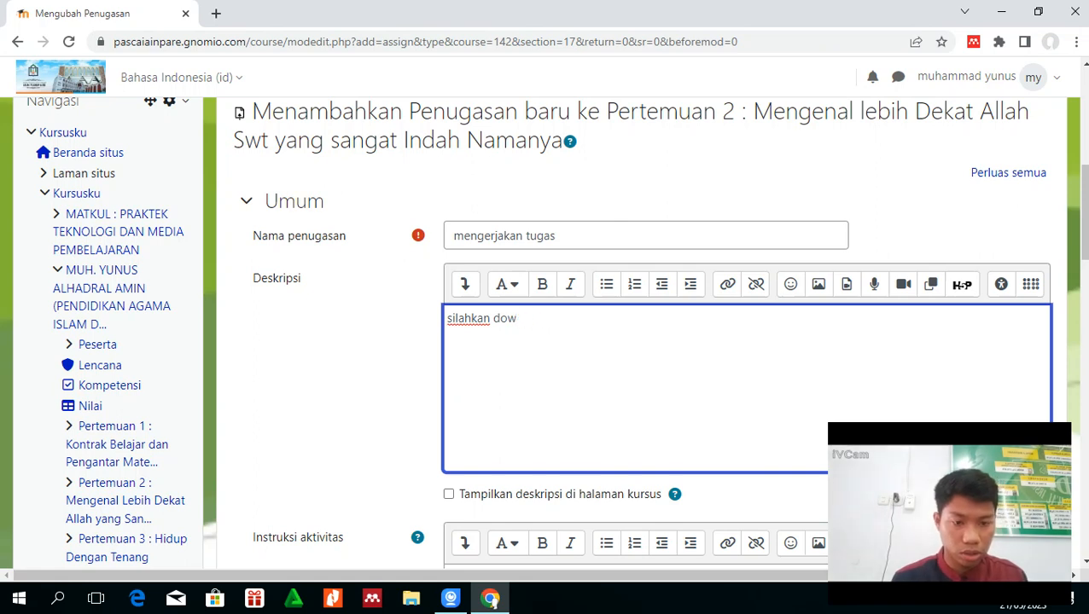
pyautogui.write('nload dan ')
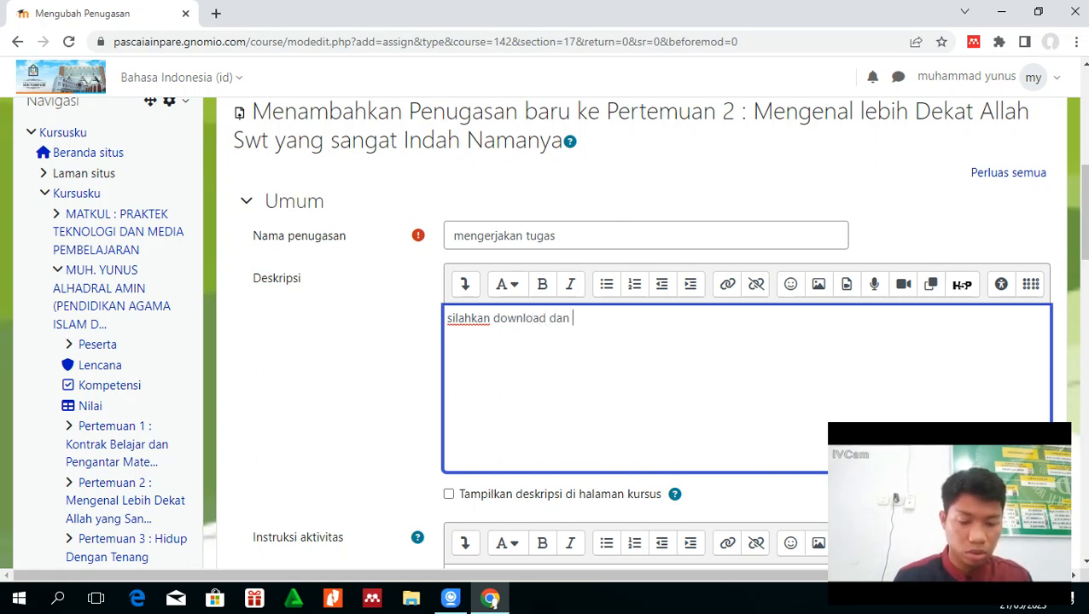
pyautogui.write('kerjakan dengan baik ')
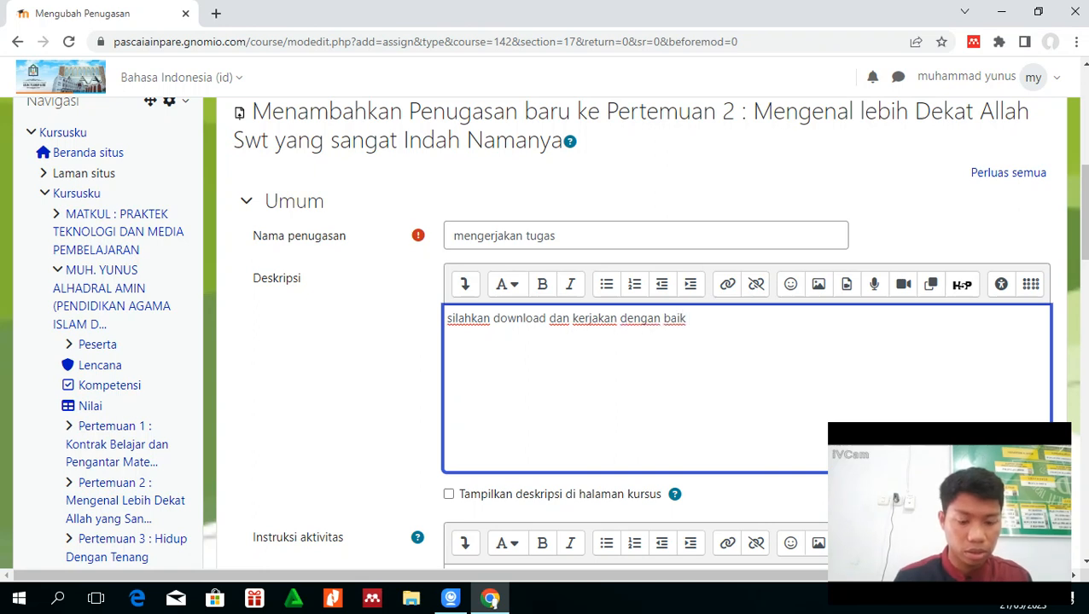
pyautogui.write('so')
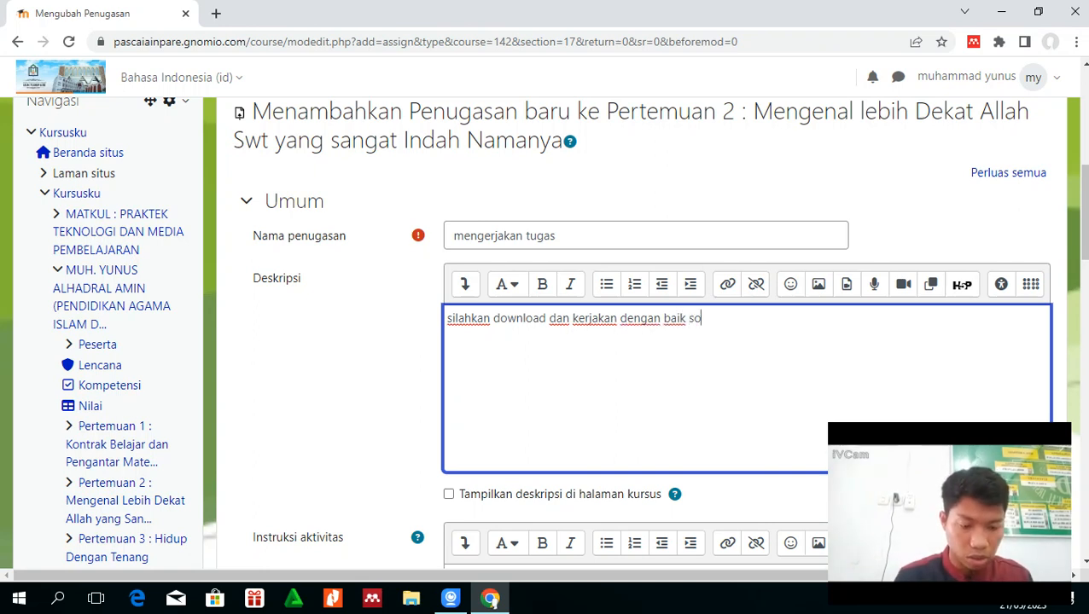
pyautogui.write('al yang s')
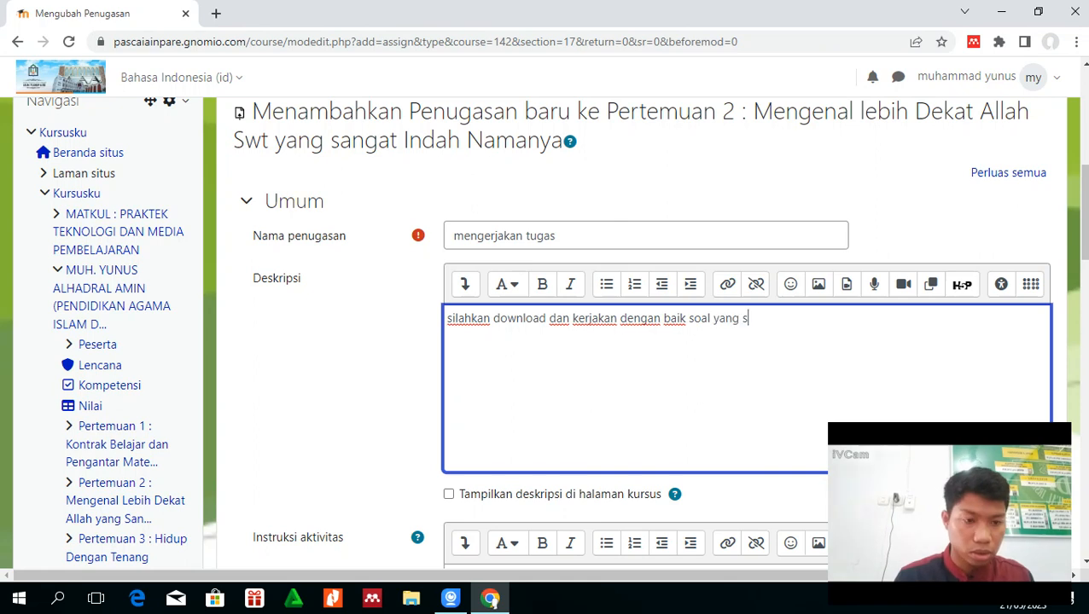
pyautogui.write('i')
pyautogui.press('BackSpace')
pyautogui.press('BackSpace')
pyautogui.write('dibe')
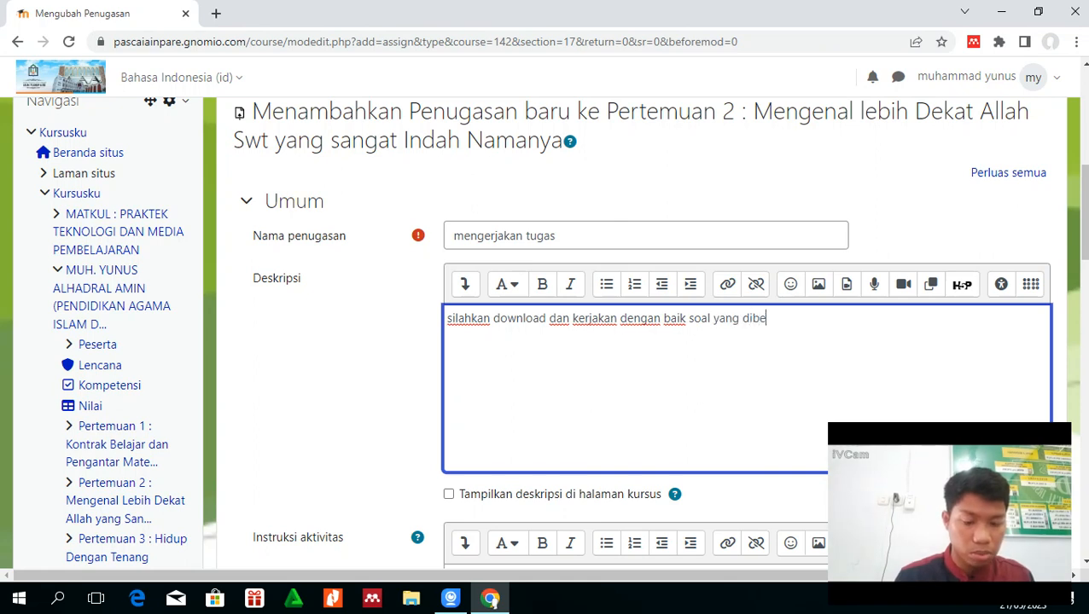
pyautogui.write('rikan')
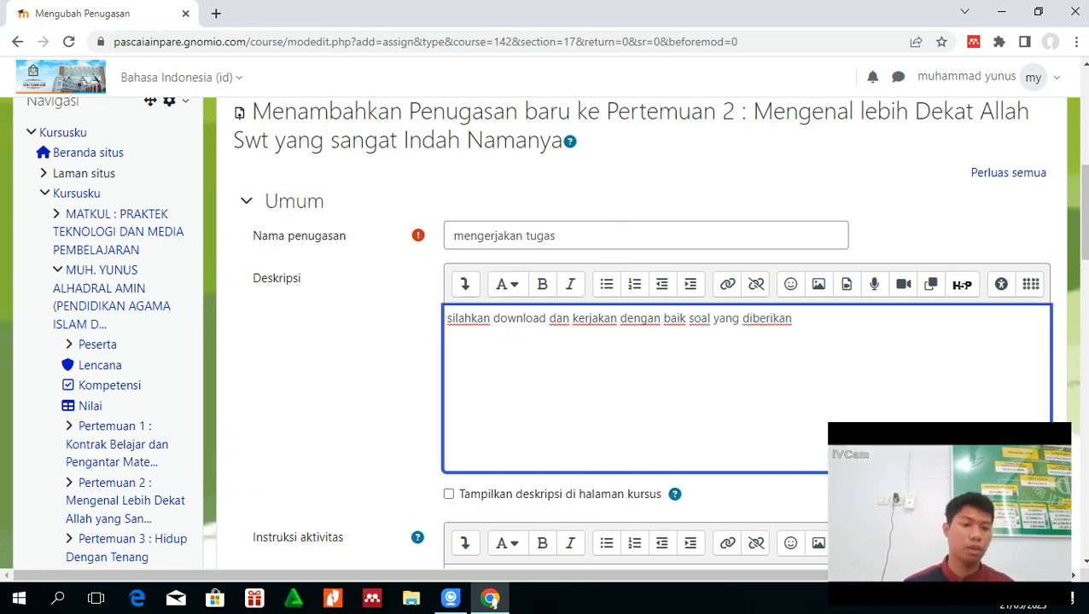
# - Upload TUGAS 1.doc from the pertemuan 2 folder as the assignment's additional file
pyautogui.moveTo(1085, 212); pyautogui.dragTo(1084, 327)
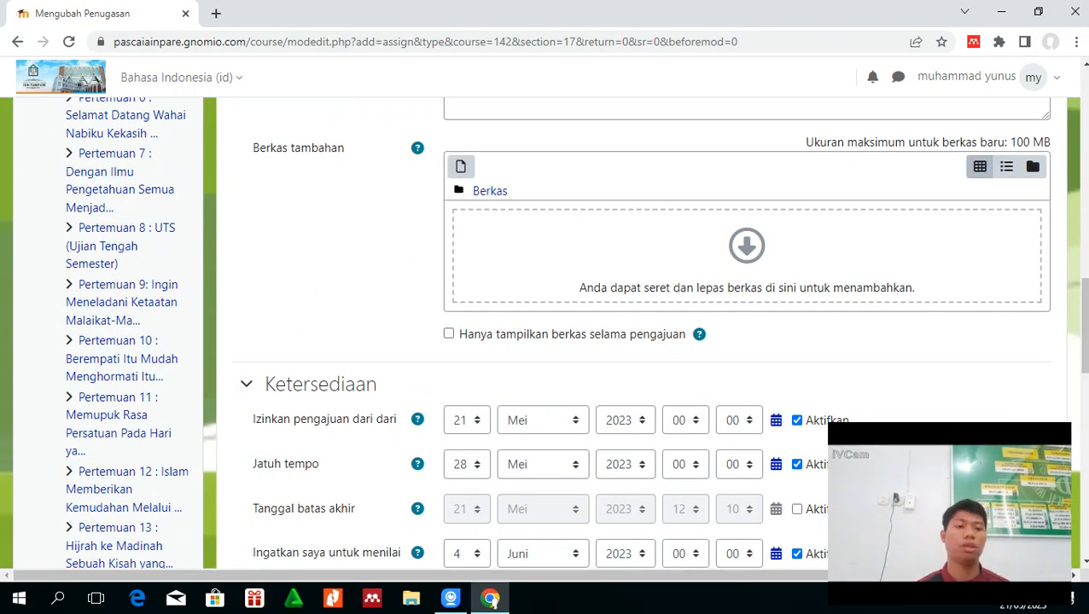
pyautogui.click(747, 246)
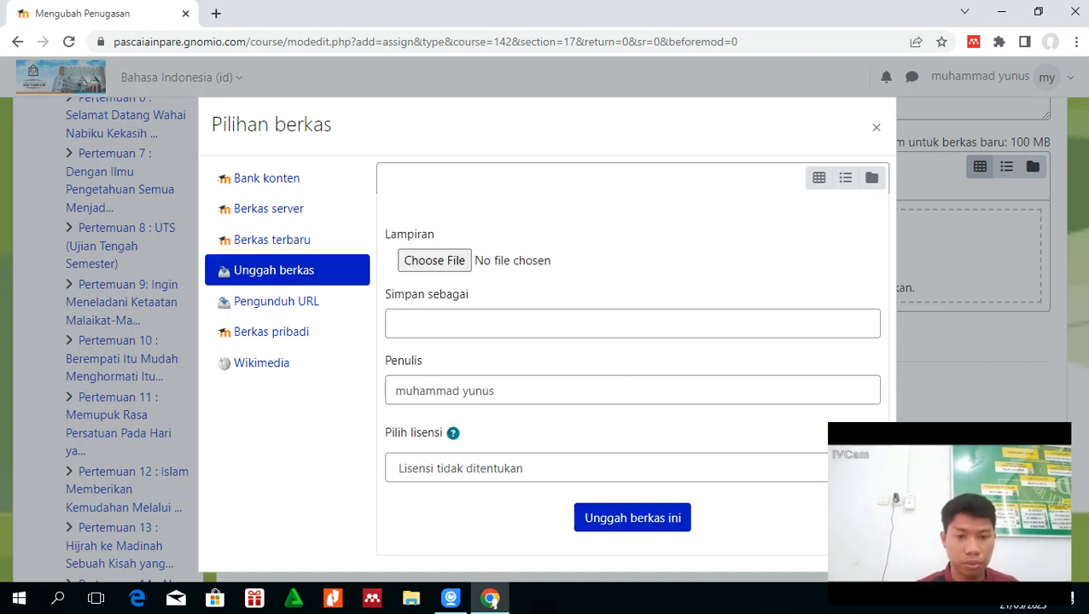
pyautogui.click(434, 261)
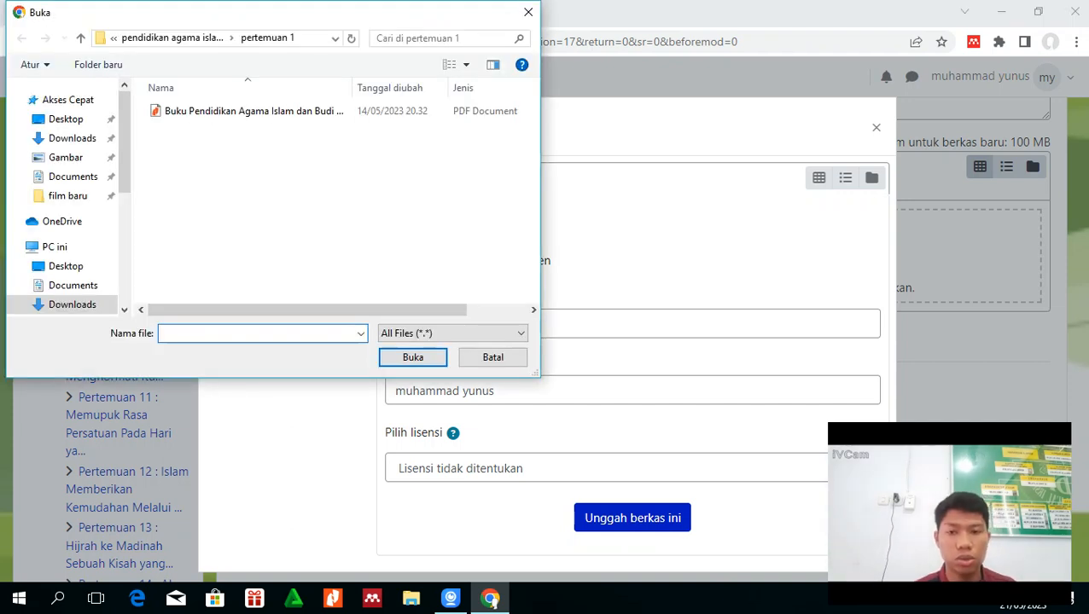
pyautogui.click(81, 38)
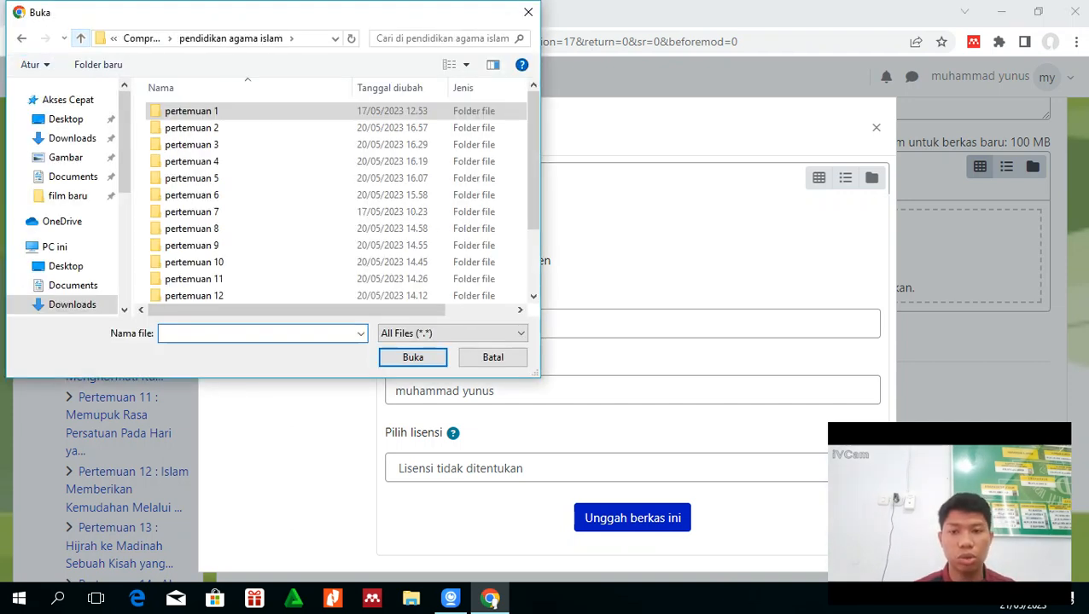
pyautogui.doubleClick(191, 127)
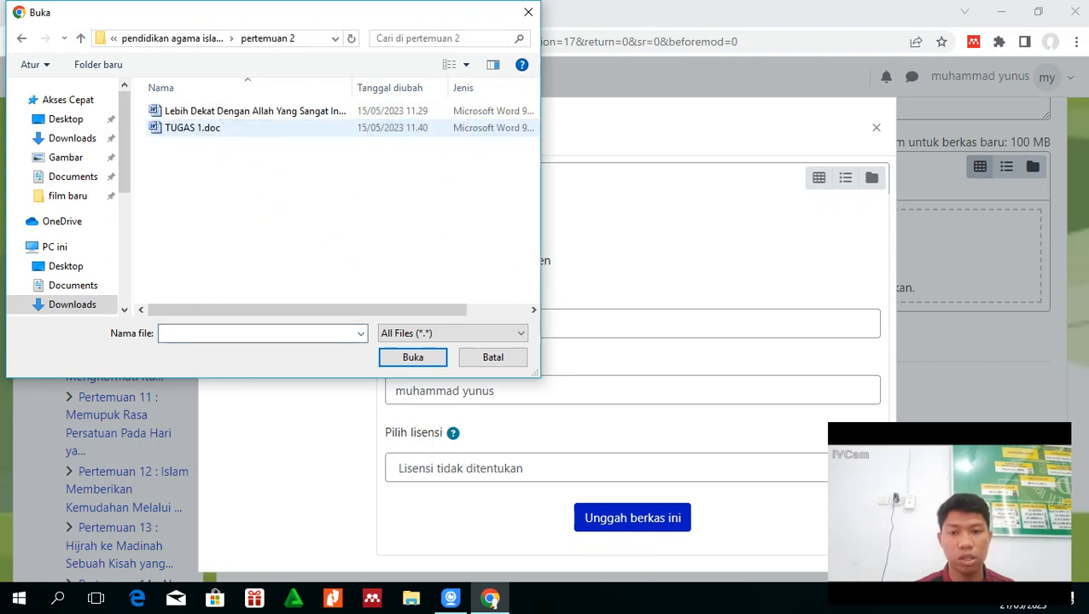
pyautogui.click(191, 127)
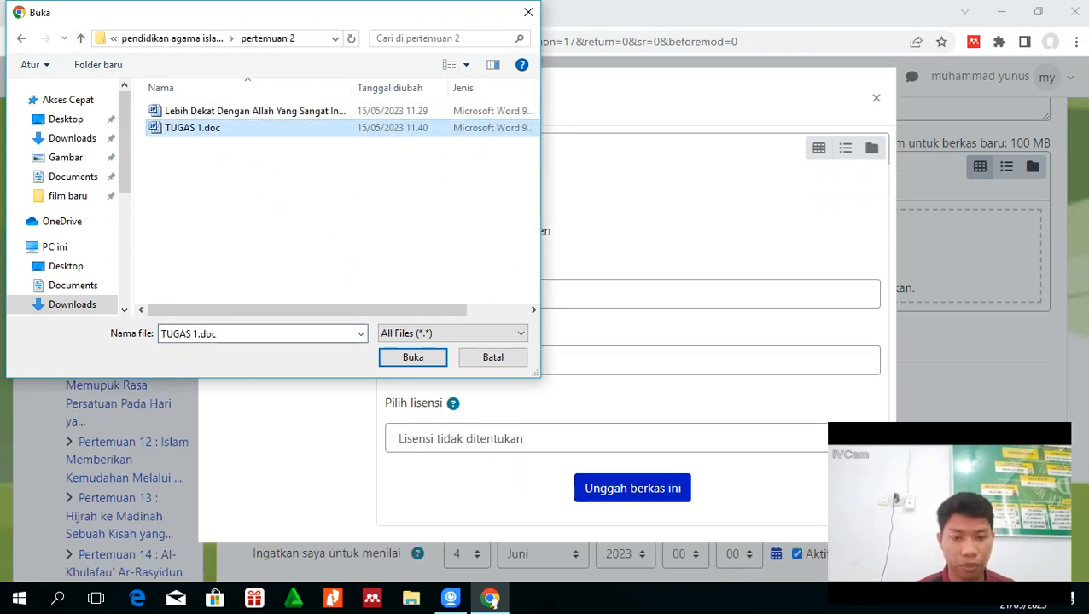
pyautogui.click(412, 356)
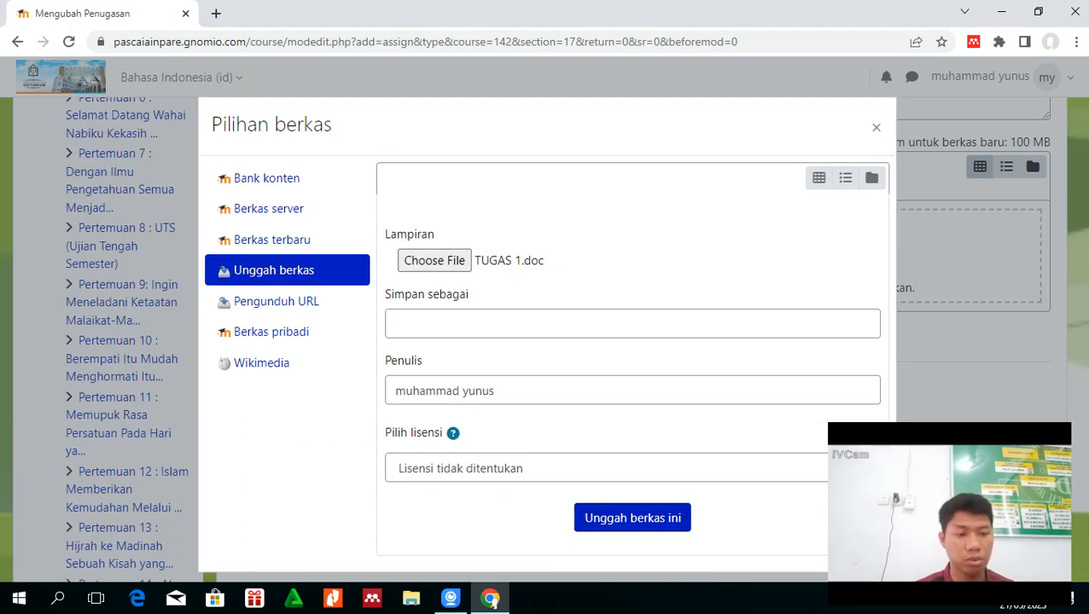
pyautogui.click(632, 518)
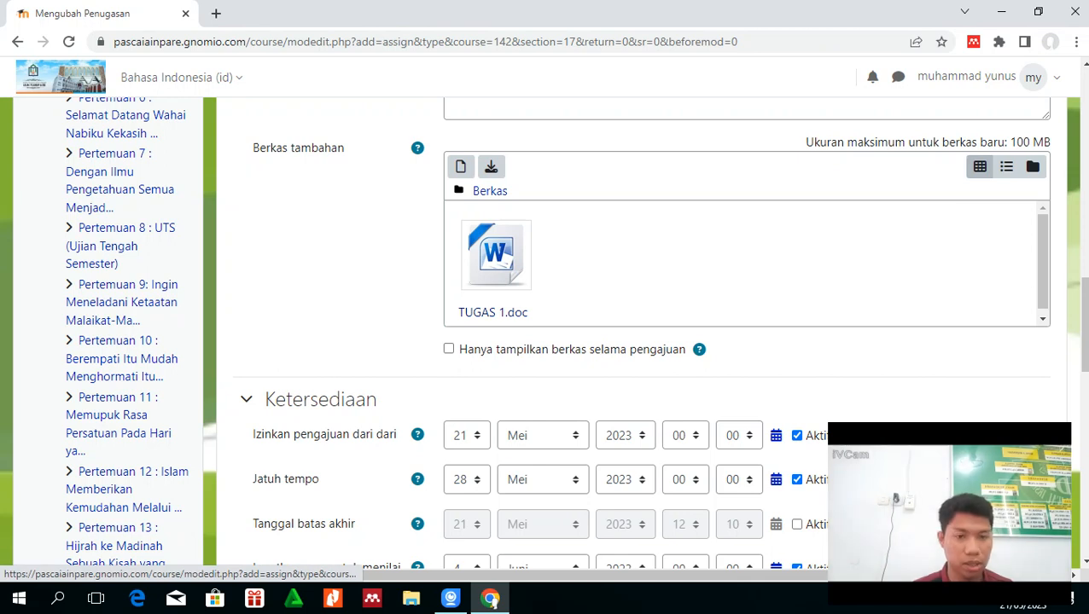
# - Set the date from which submissions are allowed to 22 Juni 2023
pyautogui.scroll(-2, 546, 333)
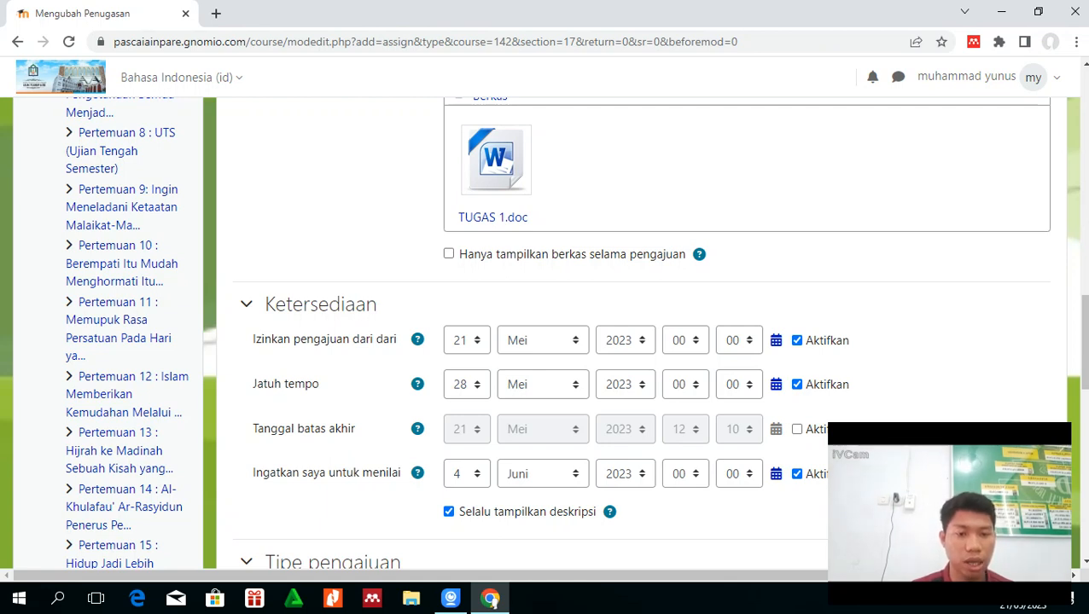
pyautogui.click(467, 340)
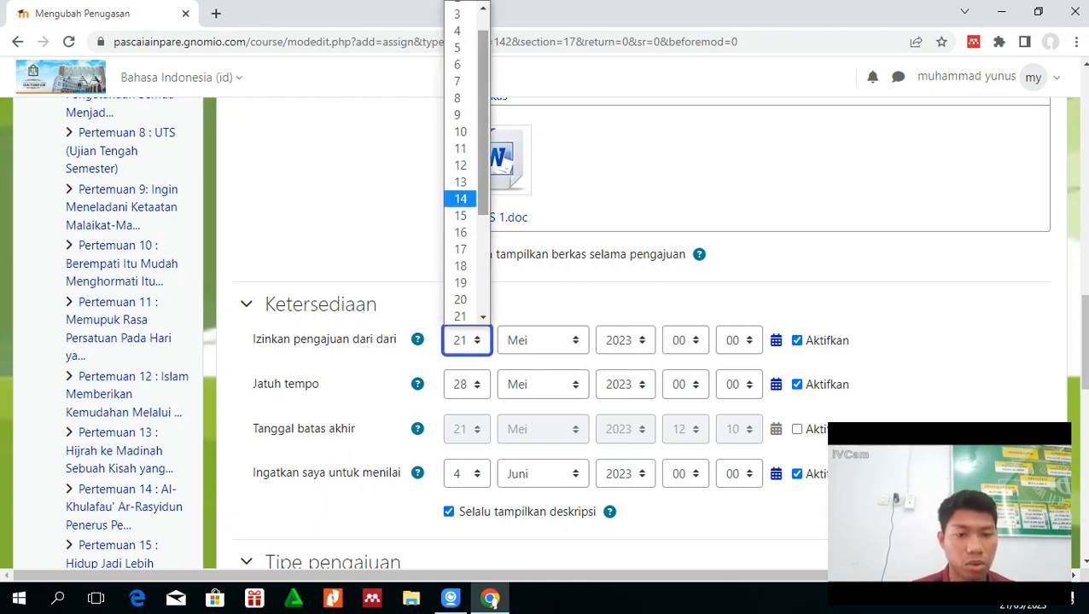
pyautogui.moveTo(483, 195); pyautogui.dragTo(483, 204)
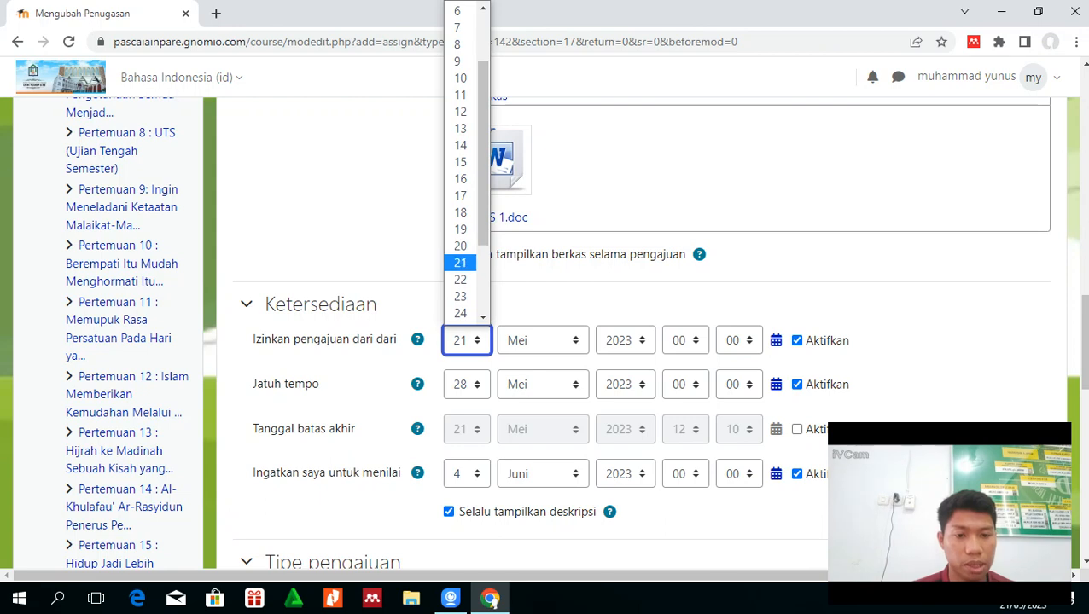
pyautogui.click(460, 263)
pyautogui.click(542, 341)
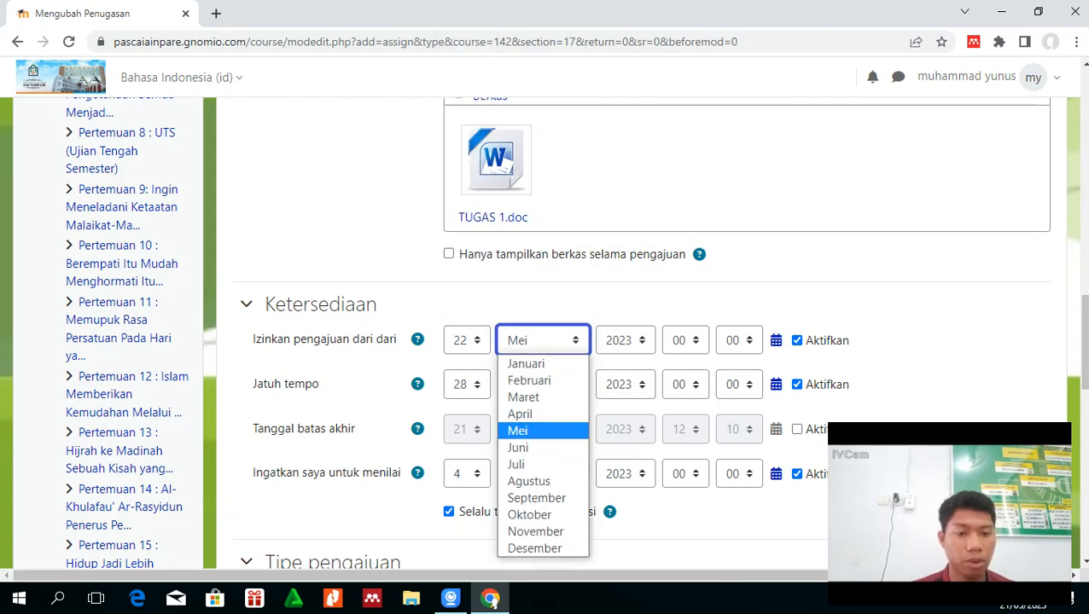
pyautogui.click(518, 448)
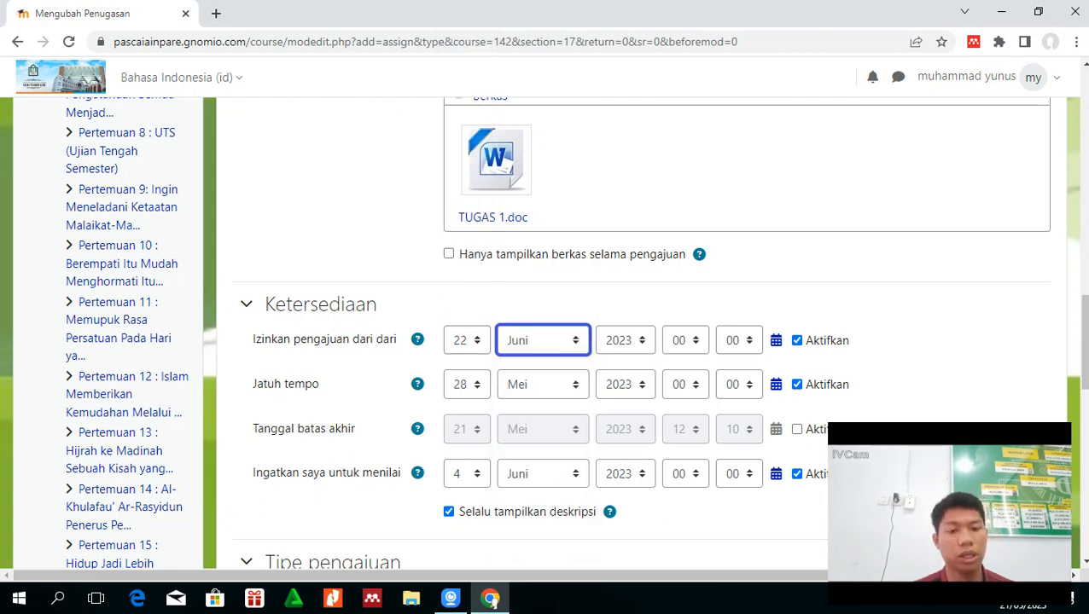
# - Set the assignment's due date (Jatuh tempo) to 1 Juli 2023
pyautogui.click(467, 385)
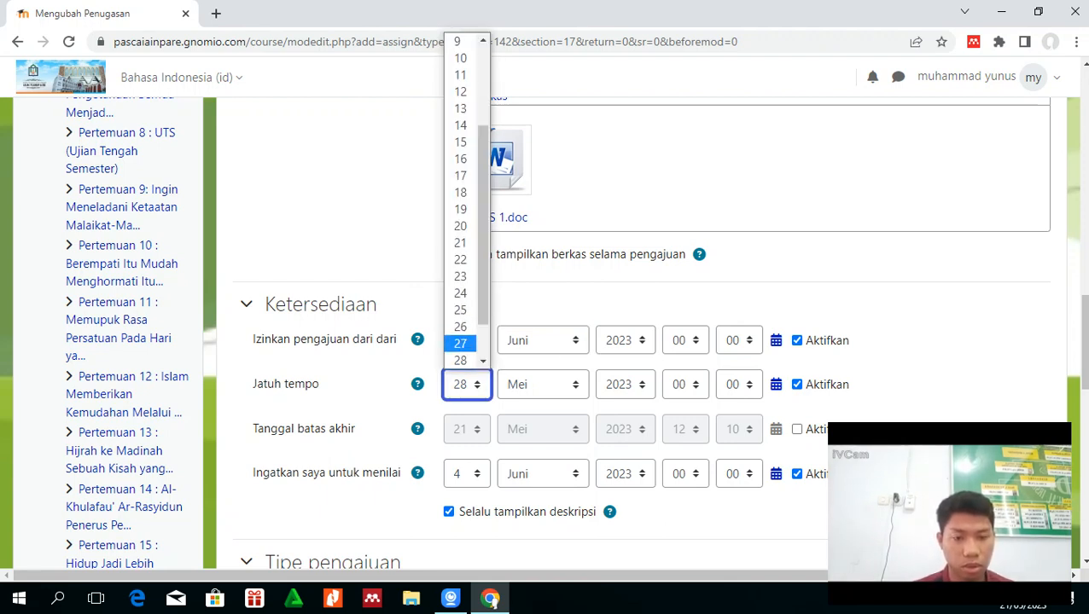
pyautogui.scroll(-1, 461, 327)
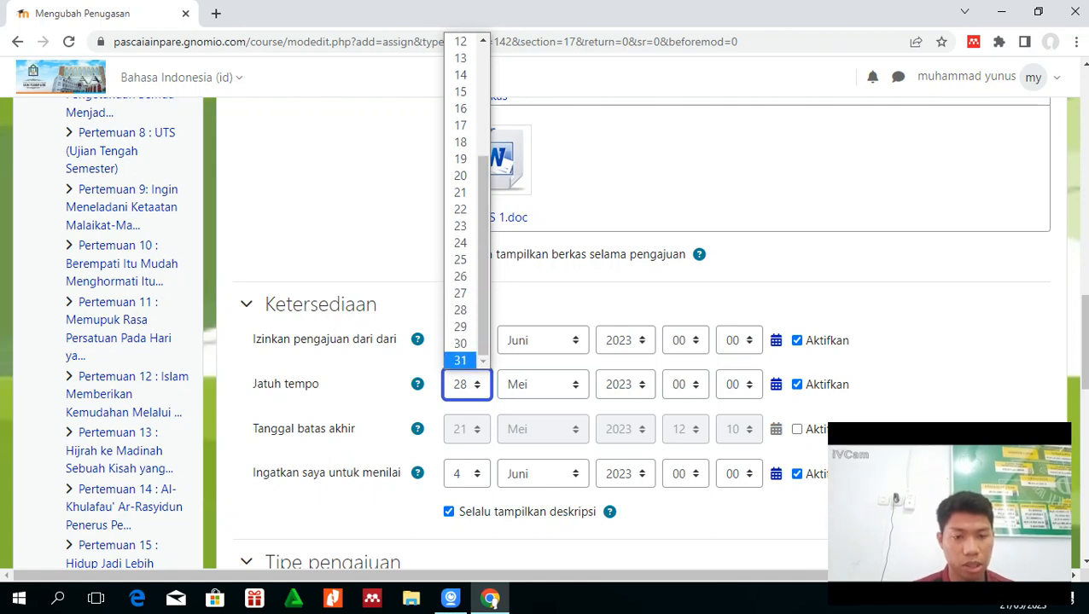
pyautogui.click(460, 361)
pyautogui.click(542, 384)
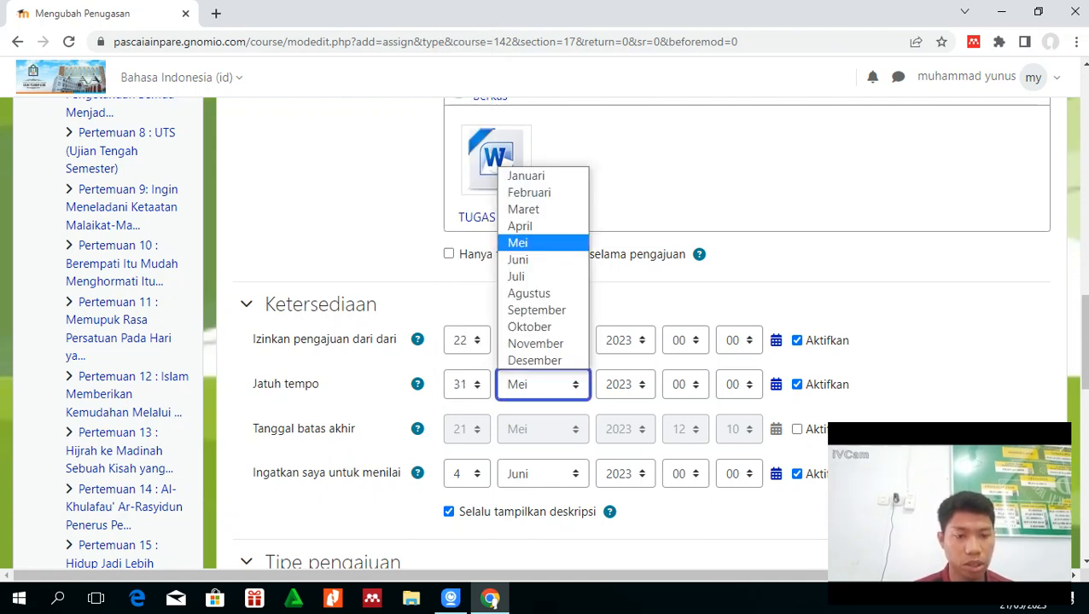
pyautogui.click(544, 275)
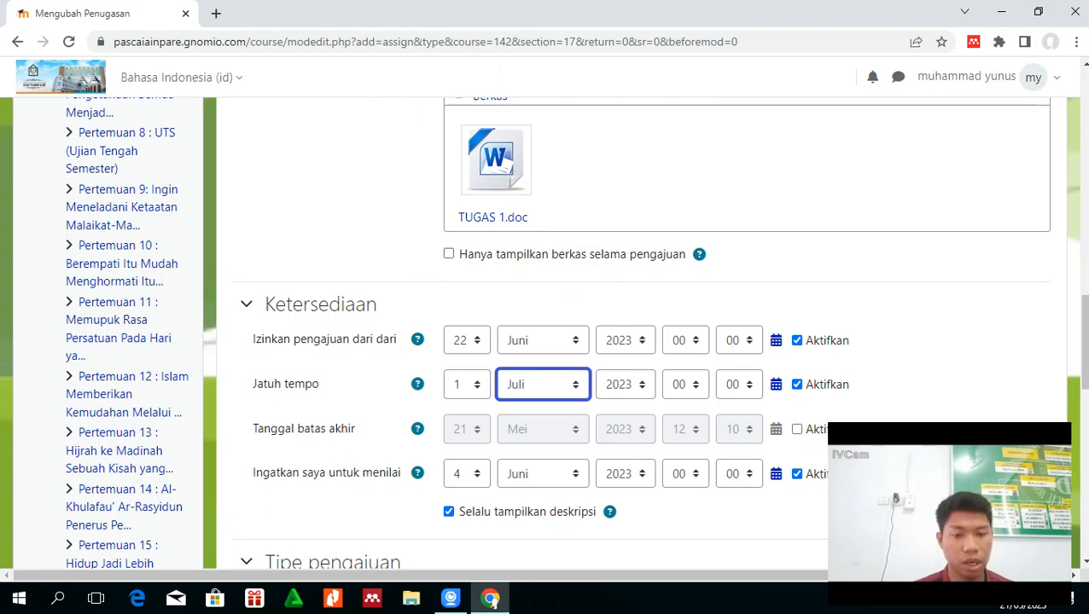
# - Turn off always showing the description (Selalu tampilkan deskripsi) and set the assignment's grading reminder (Ingatkan saya untuk menilai) to 2 Juli 2023
pyautogui.scroll(-2, 640, 342)
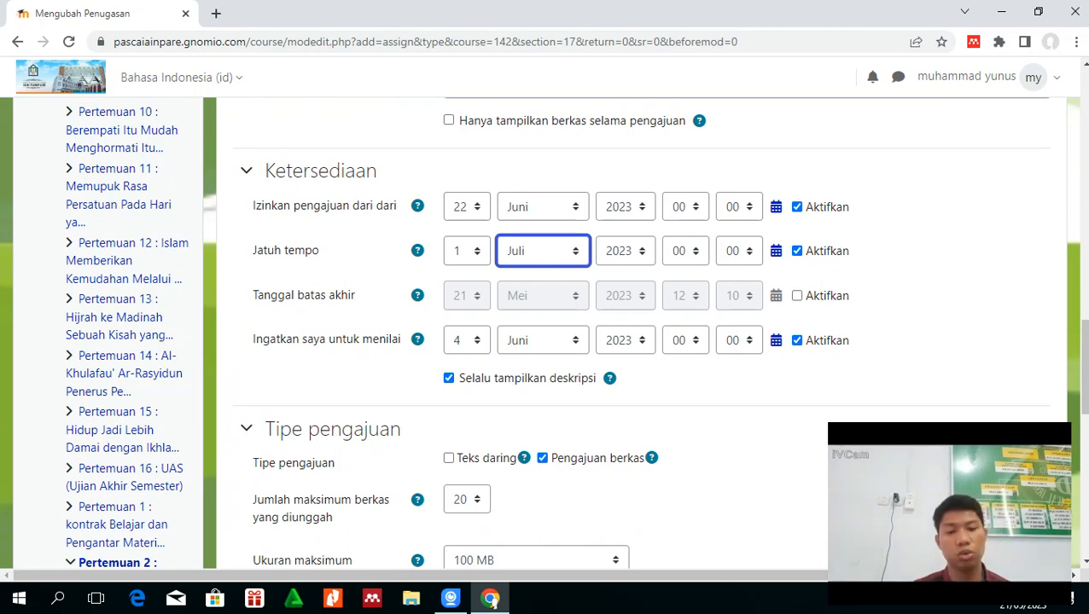
pyautogui.click(449, 378)
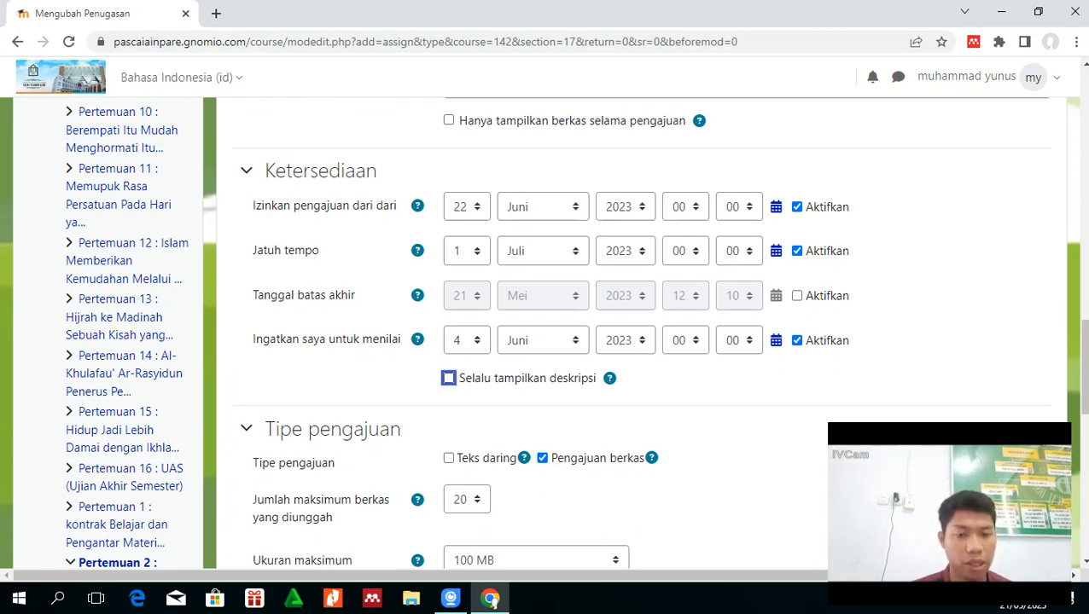
pyautogui.click(465, 341)
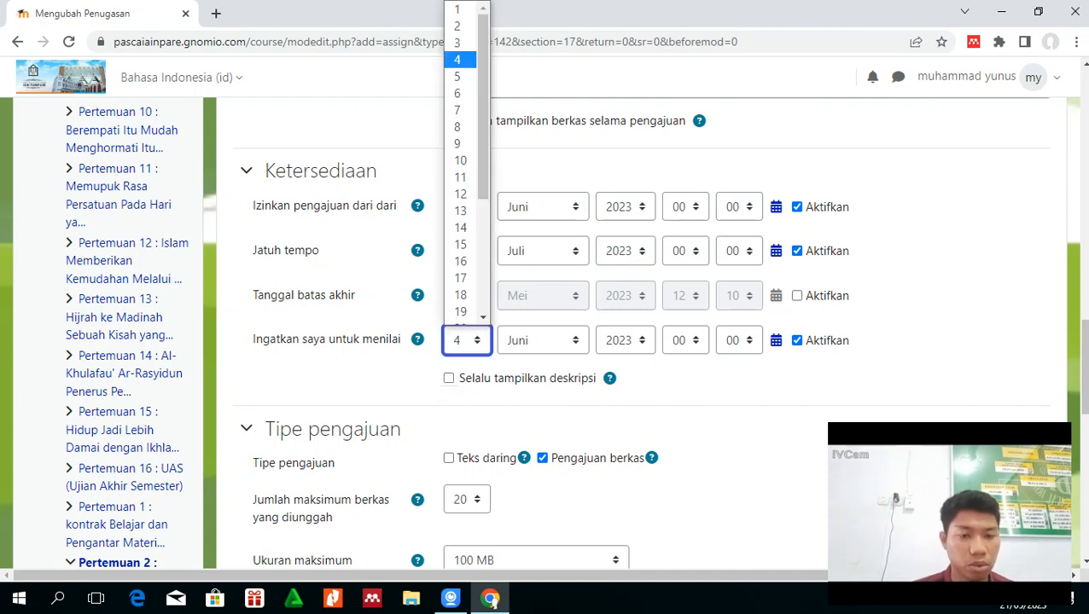
pyautogui.moveTo(483, 102); pyautogui.dragTo(483, 60)
pyautogui.click(457, 8)
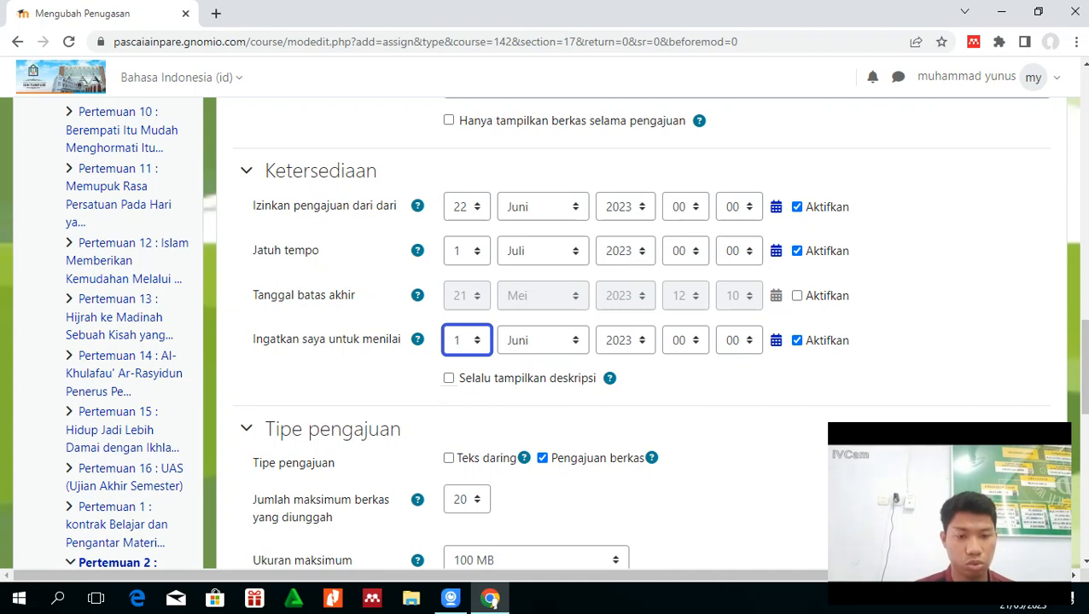
pyautogui.click(543, 341)
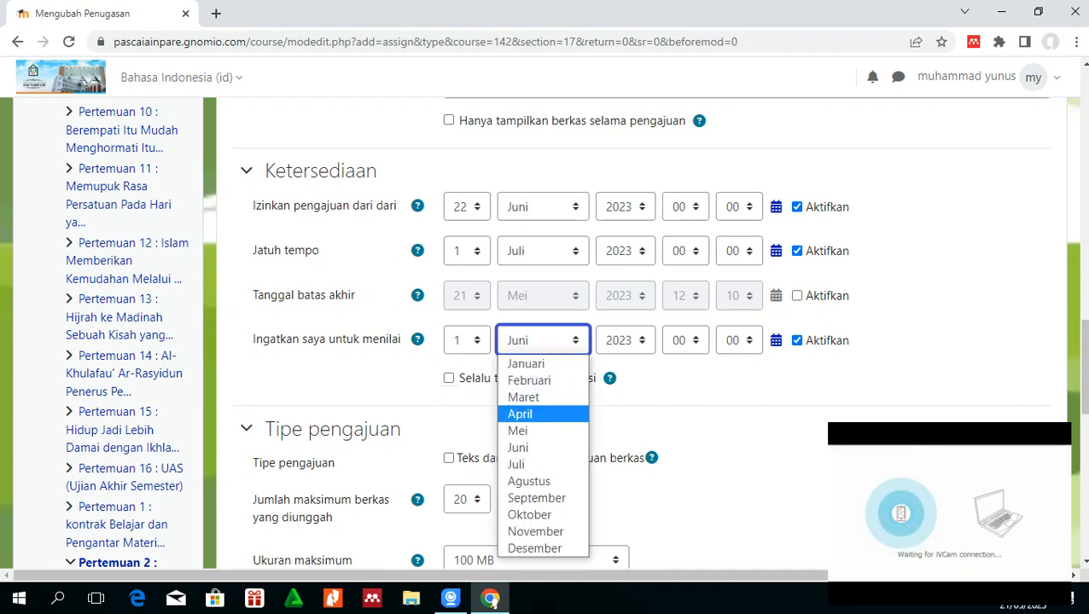
pyautogui.click(516, 464)
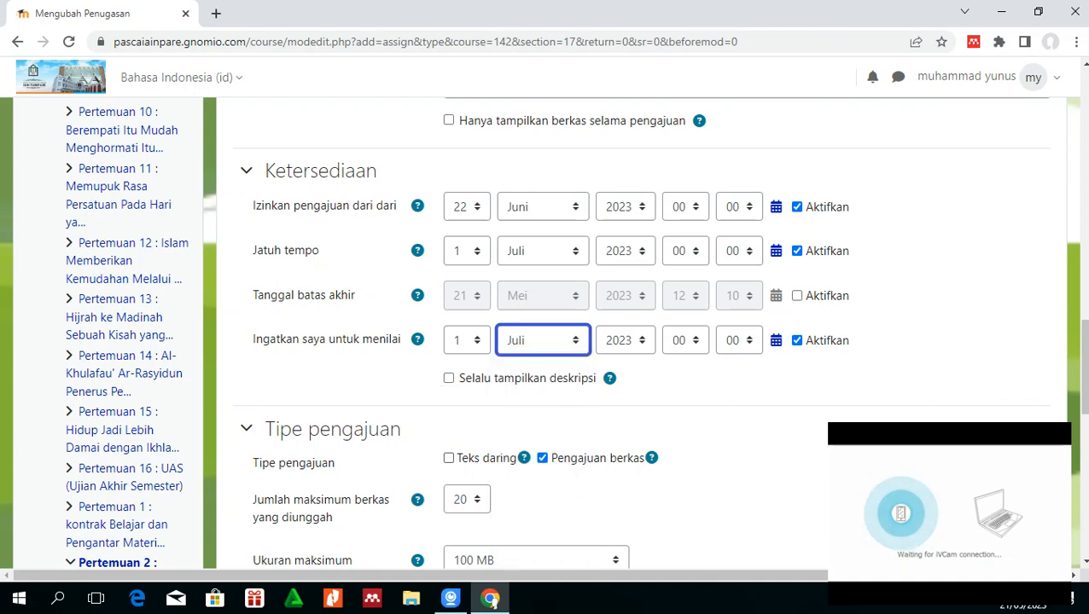
pyautogui.click(466, 340)
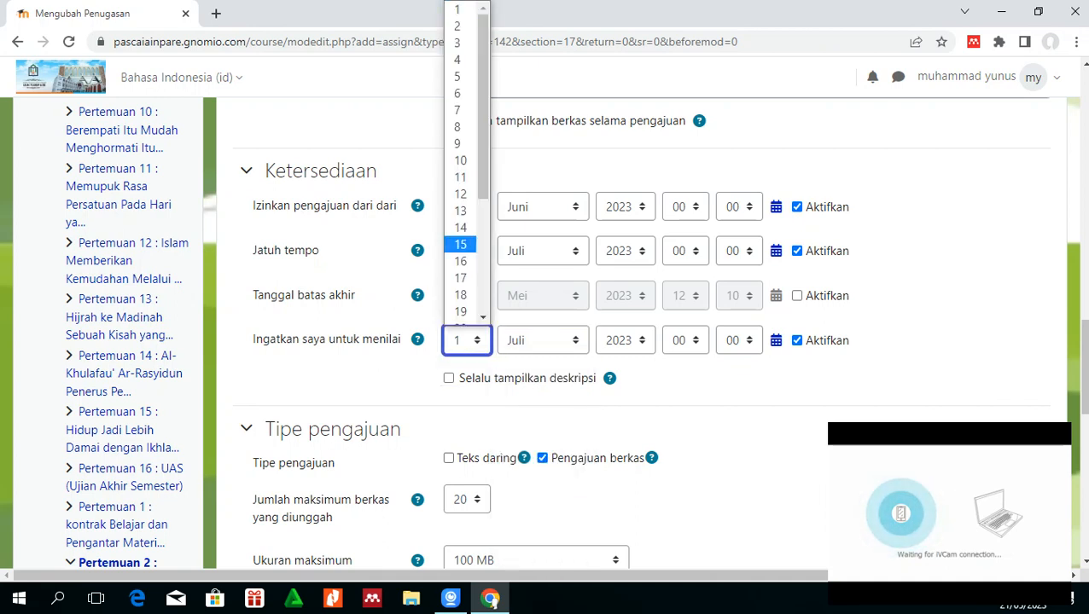
pyautogui.press('Return')
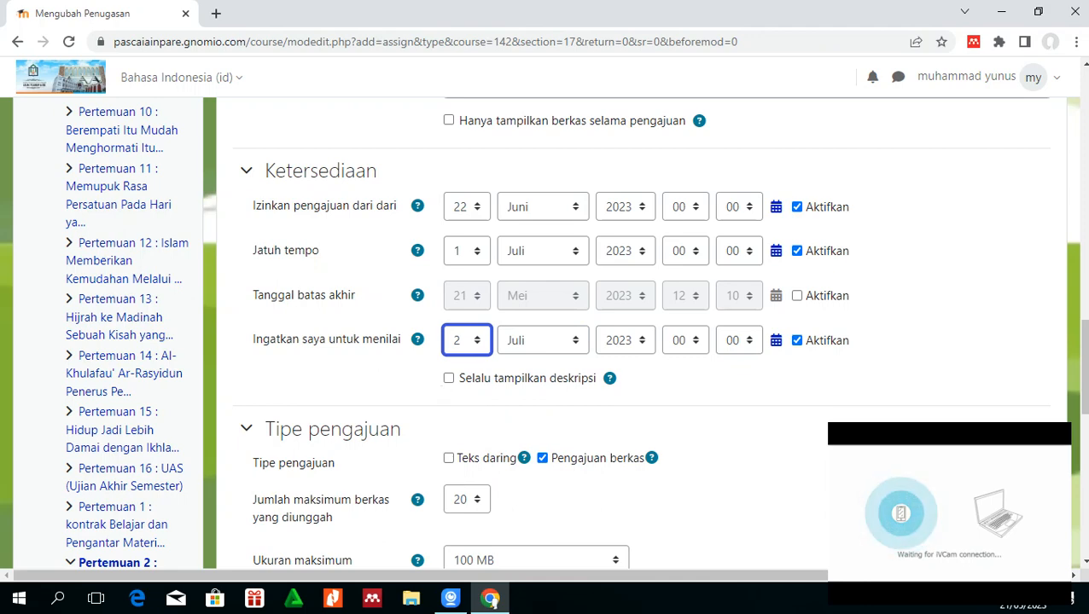
# - Save the assignment with its current settings and return to the course
pyautogui.scroll(1, 546, 332)
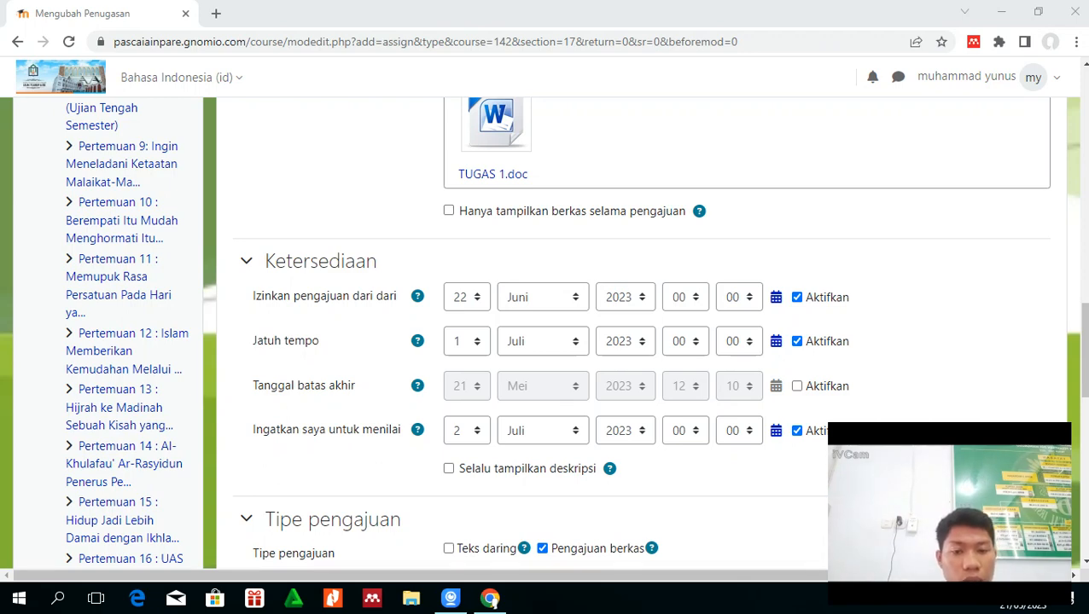
pyautogui.moveTo(1084, 351); pyautogui.dragTo(1085, 368)
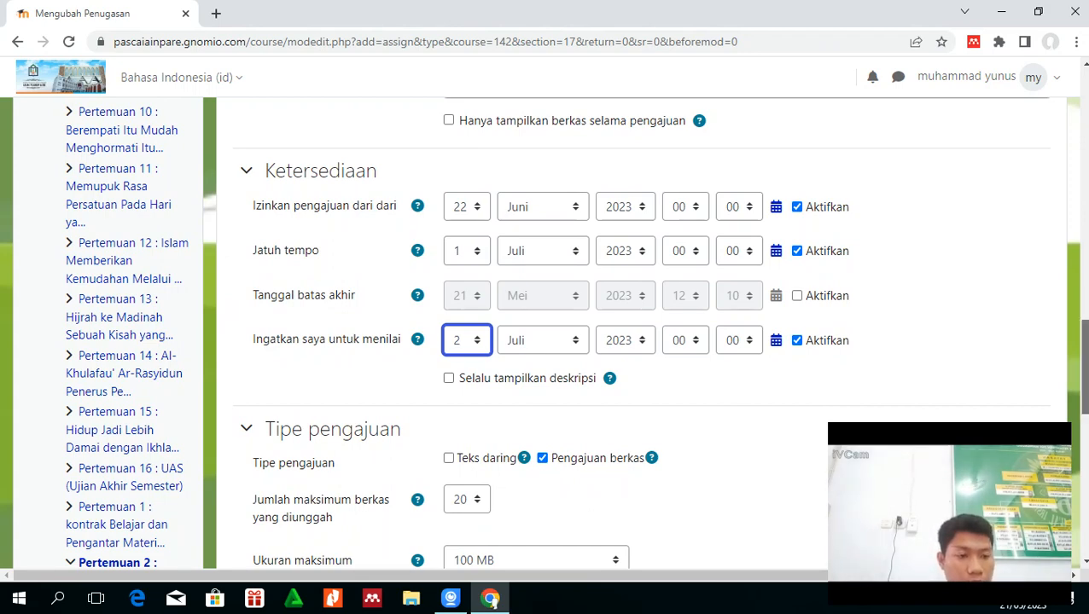
pyautogui.moveTo(1084, 368); pyautogui.dragTo(1084, 501)
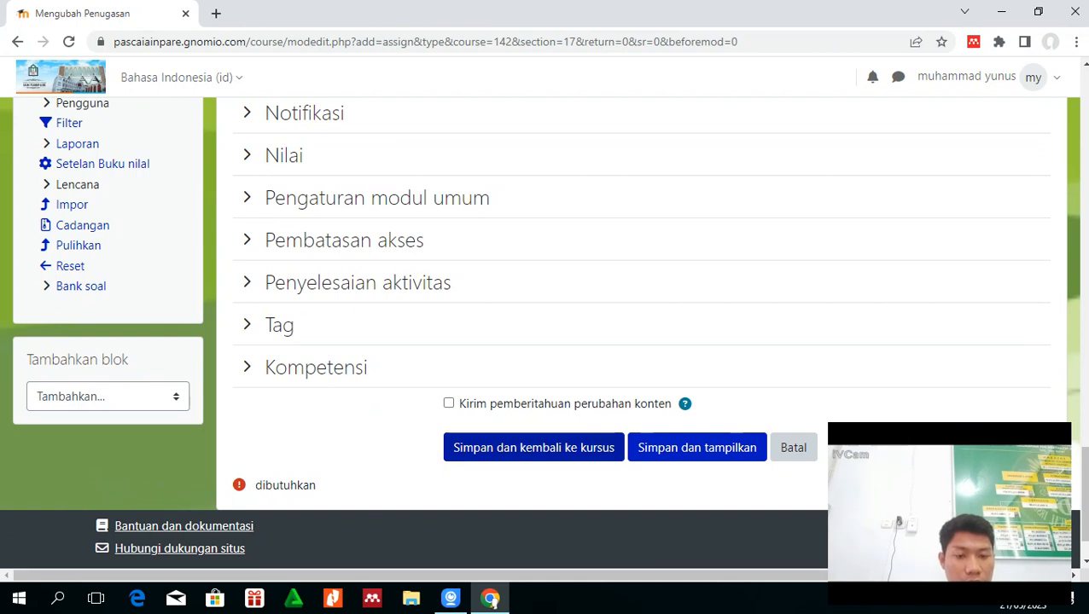
pyautogui.click(533, 447)
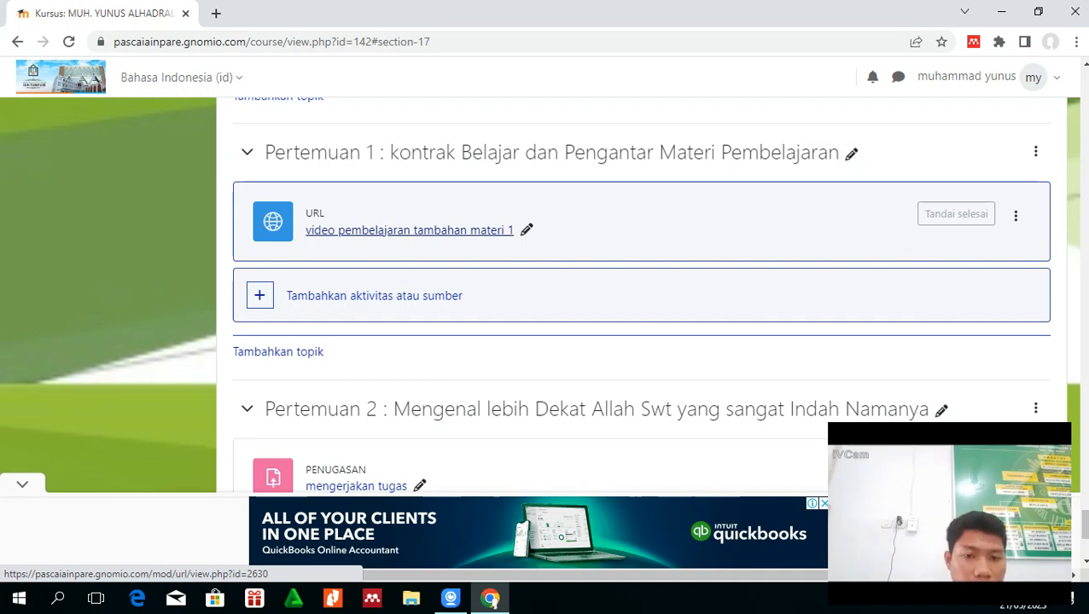
# - Examine the new assignment under Pertemuan 2 and the activities in the other meeting topics back to the course heading, collapsing the advertising banner
pyautogui.scroll(-3, 640, 290)
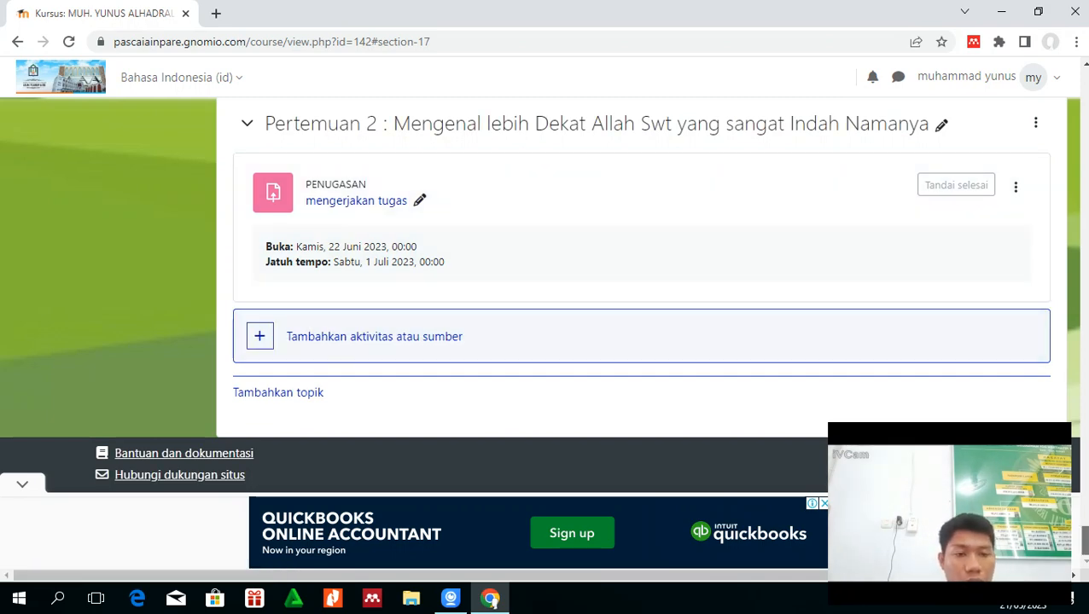
pyautogui.scroll(10, 546, 290)
pyautogui.scroll(5, 546, 290)
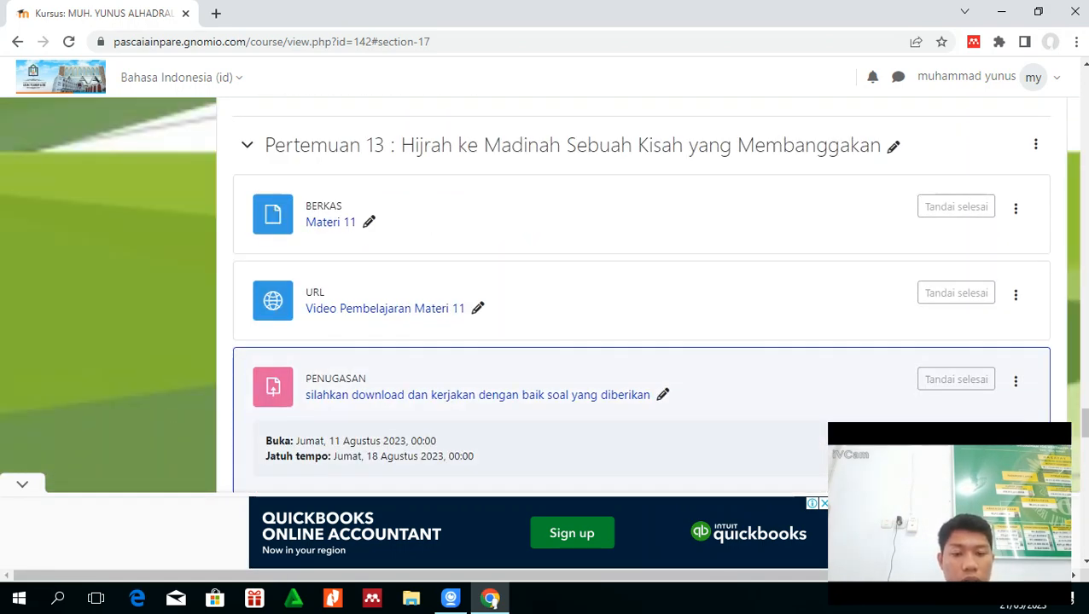
pyautogui.click(22, 484)
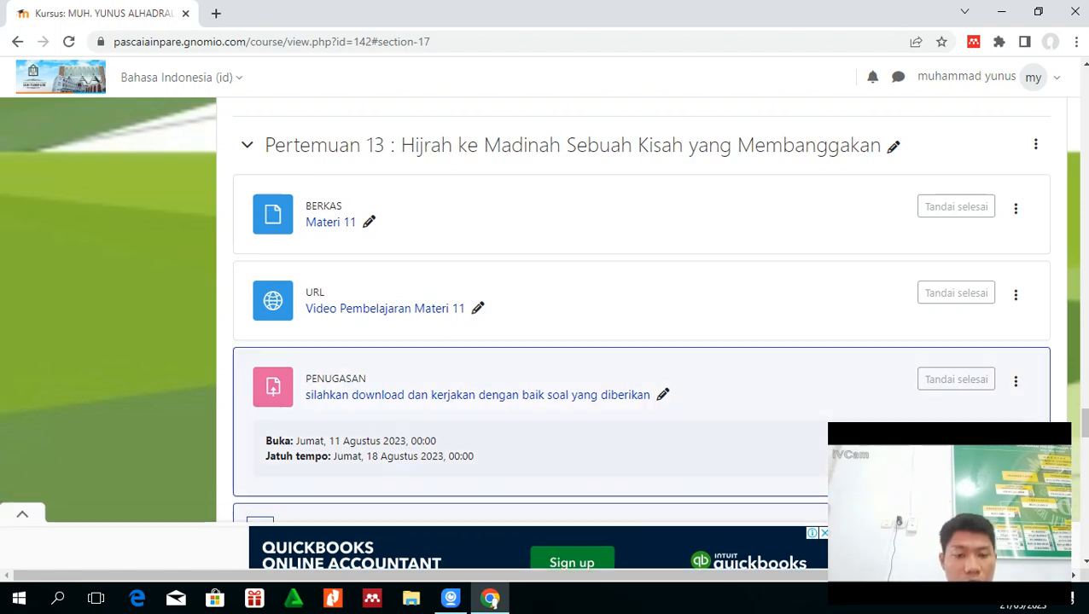
pyautogui.scroll(15, 546, 333)
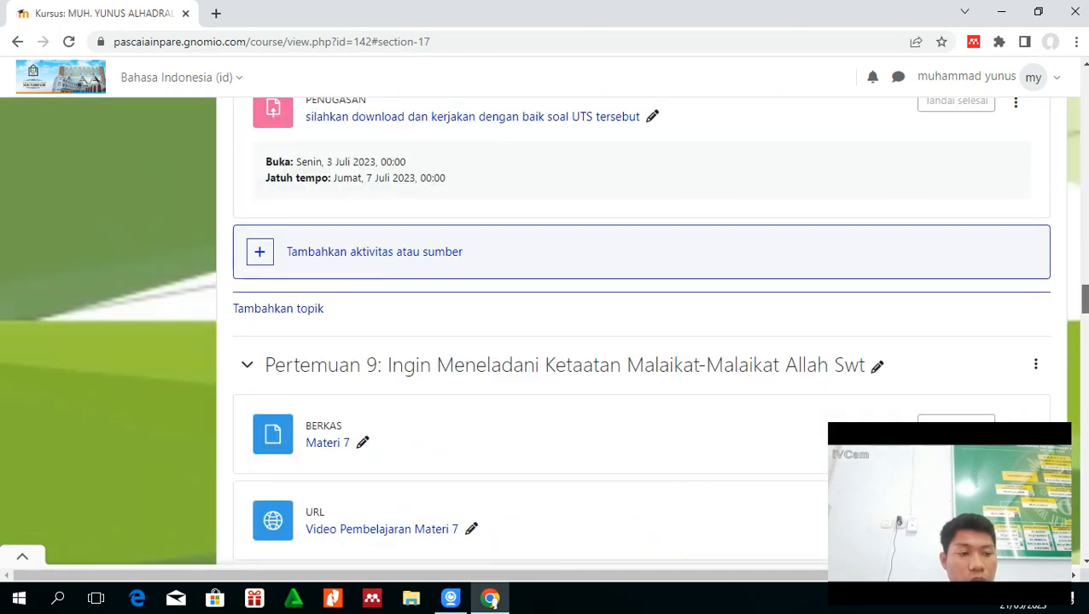
pyautogui.scroll(5, 546, 333)
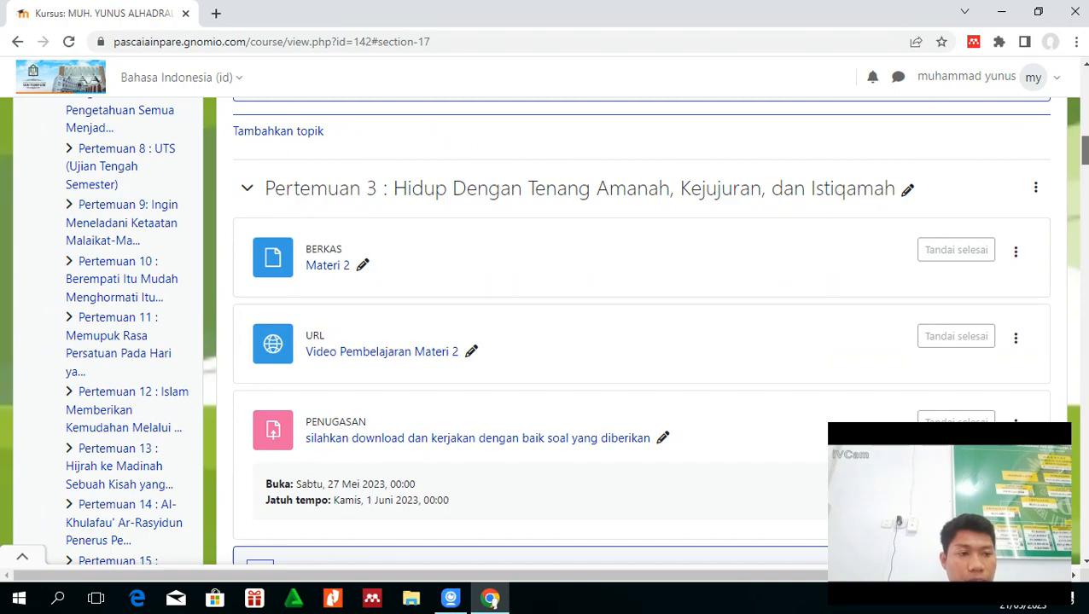
pyautogui.scroll(10, 546, 333)
pyautogui.scroll(-15, 547, 333)
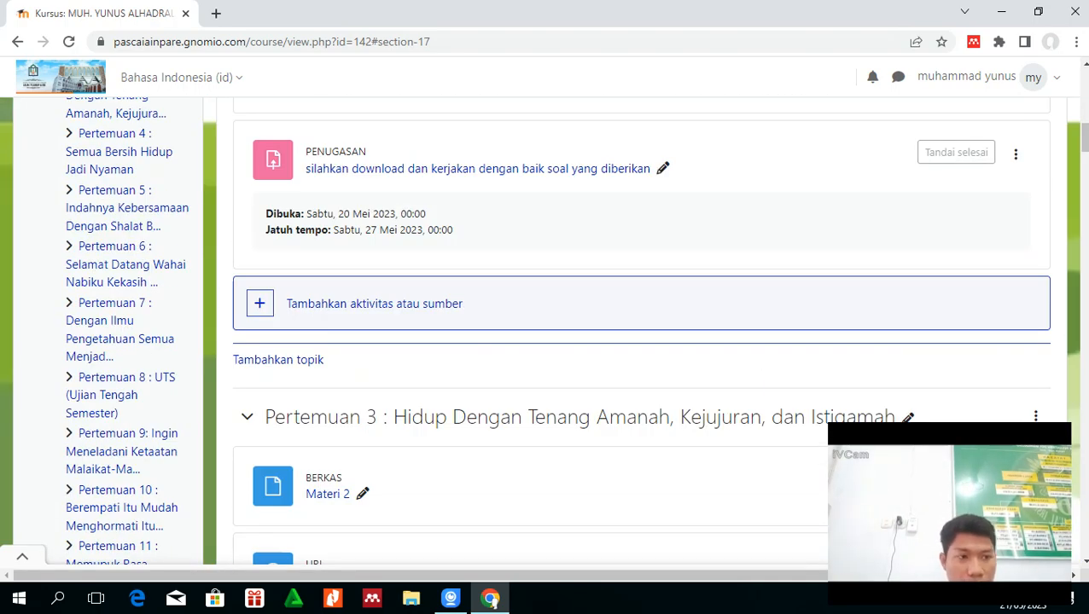
pyautogui.scroll(-2, 546, 333)
pyautogui.scroll(4, 546, 332)
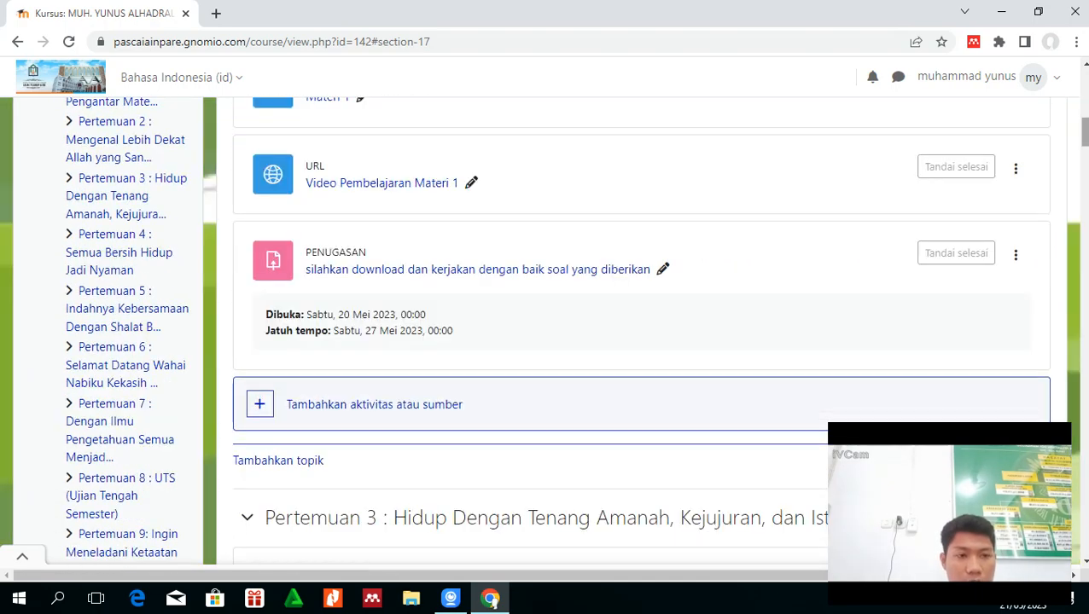
pyautogui.scroll(-4, 546, 332)
pyautogui.scroll(4, 546, 333)
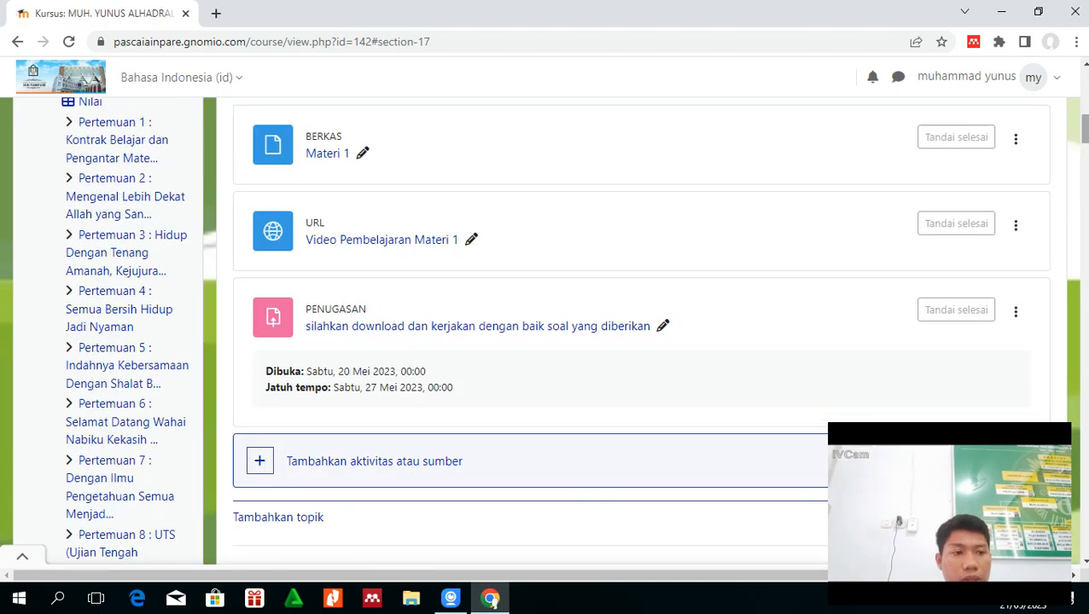
pyautogui.moveTo(1084, 128); pyautogui.dragTo(1083, 85)
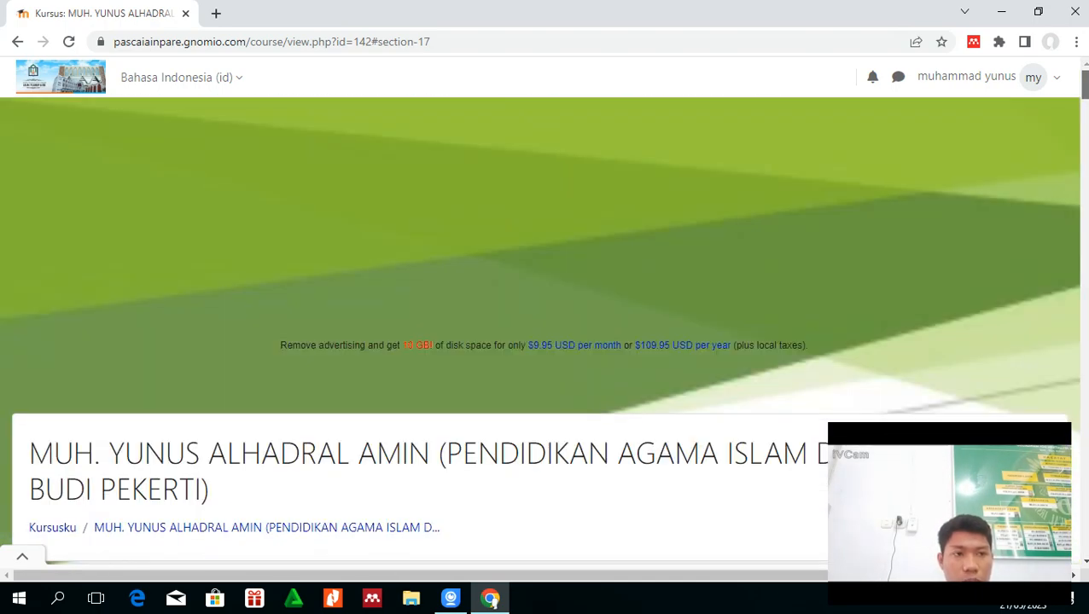
pyautogui.scroll(-3, 546, 333)
pyautogui.scroll(3, 546, 333)
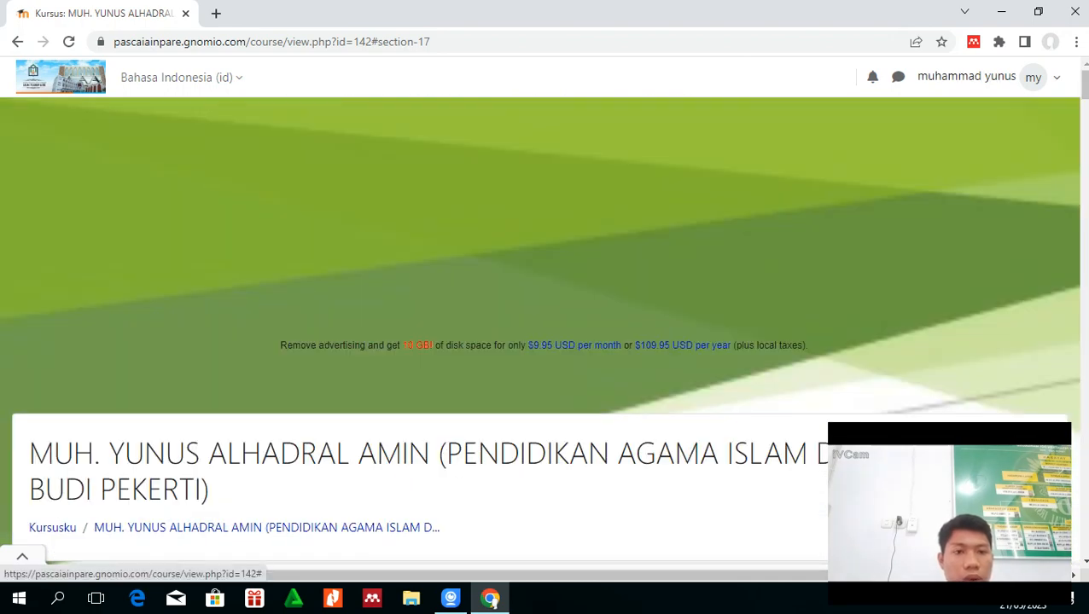